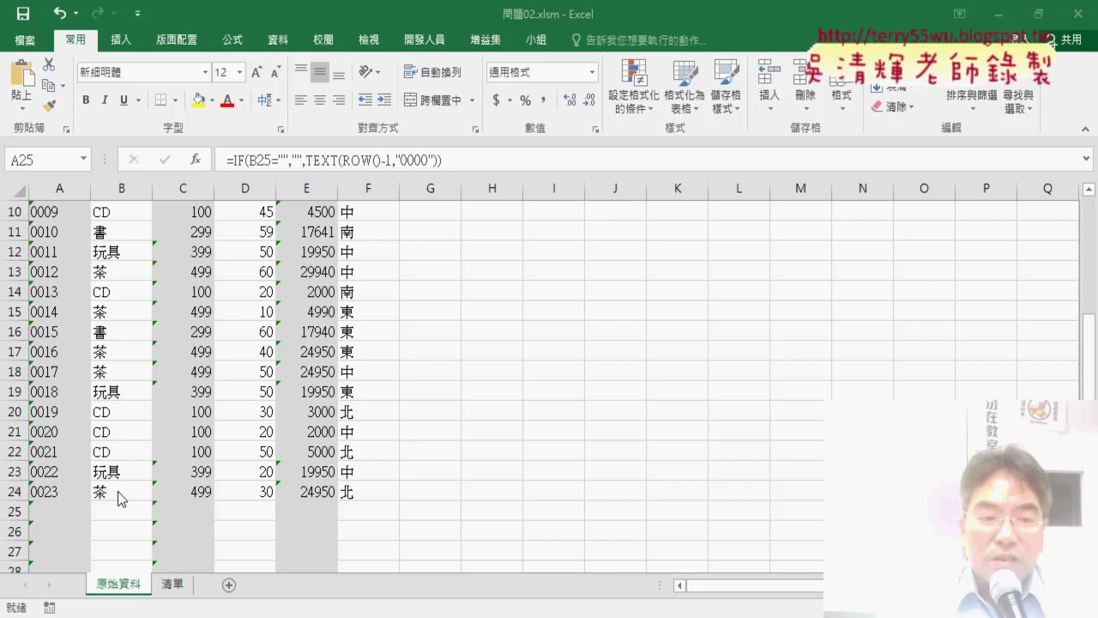
Step: Check A2's =TEXT(ROW()-1,"0000") formula in 問題02.xlsm, then switch to the 問題02.xlsx workbook
scroll(94, 429, "up", 2)
scroll(68, 258, "up", 1)
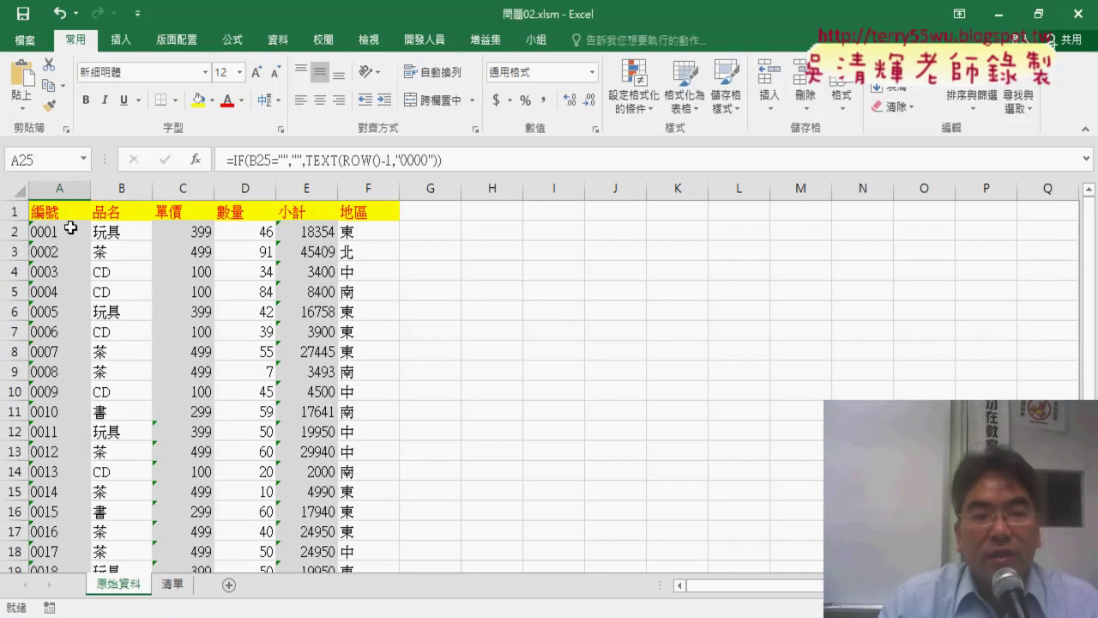
left_click(68, 233)
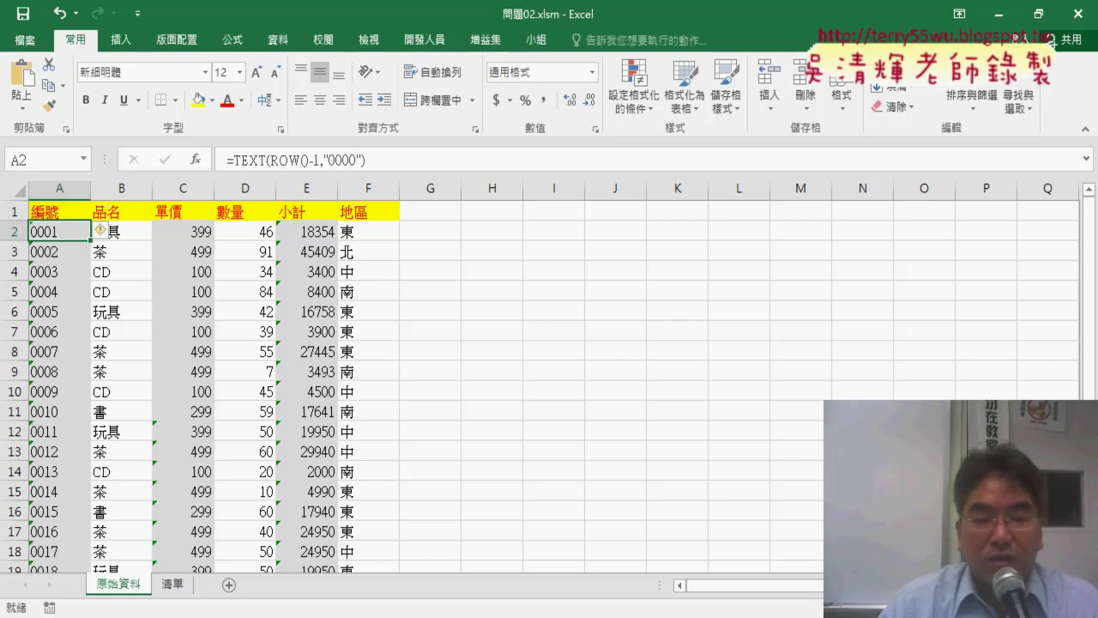
left_click(505, 566)
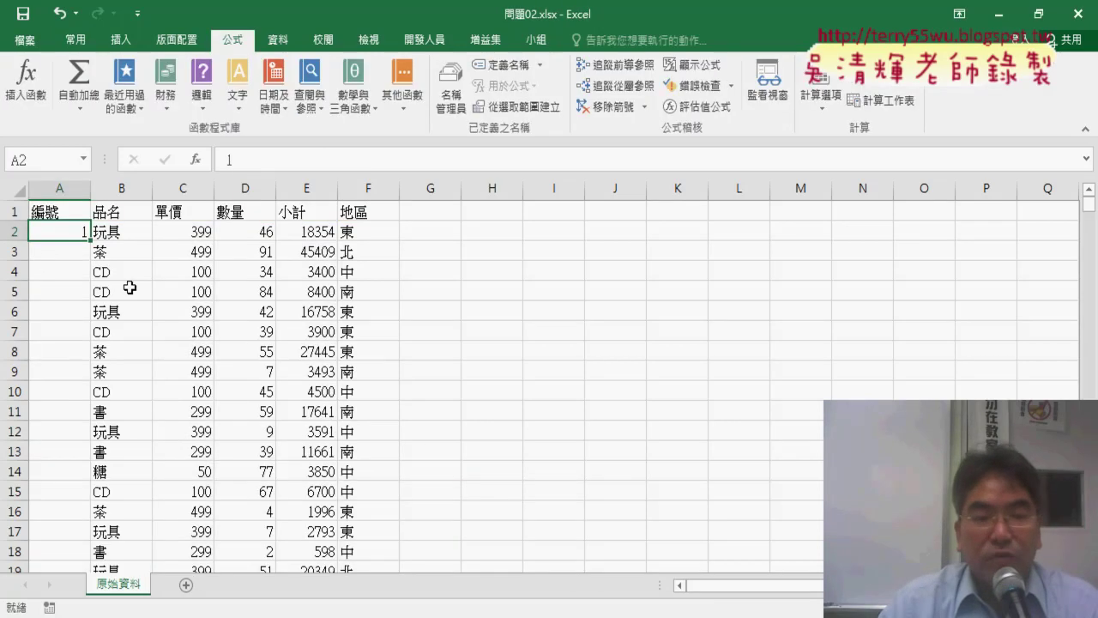
Step: Try clearing B11:F down to the last row on 原始資料, then undo it
scroll(156, 482, "down", 3)
left_click(124, 475)
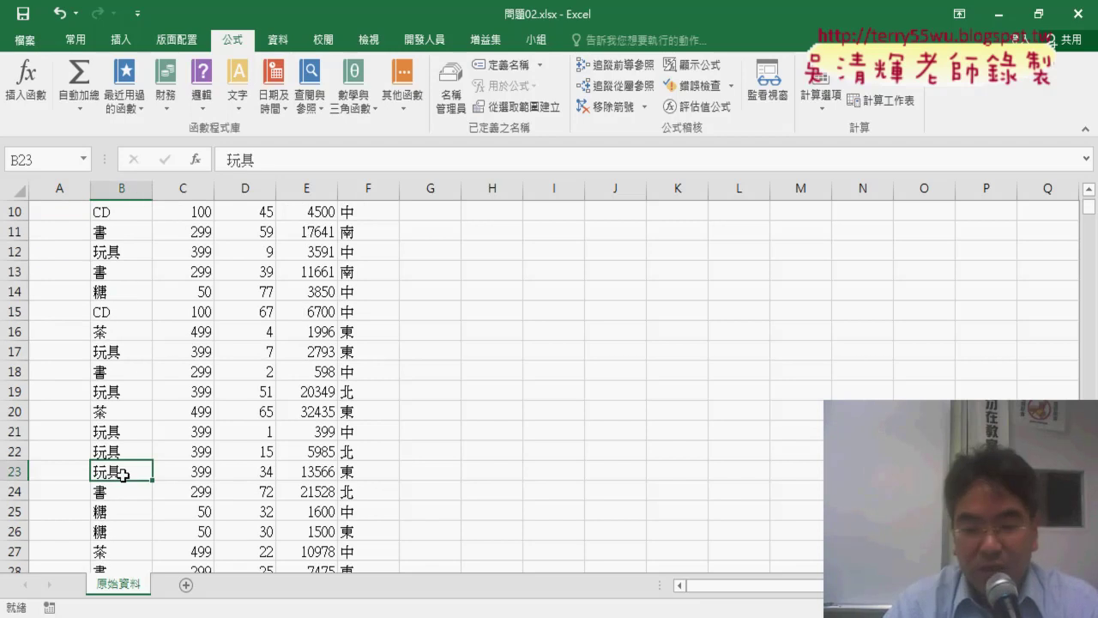
key("ctrl+Down")
key("ctrl+Up")
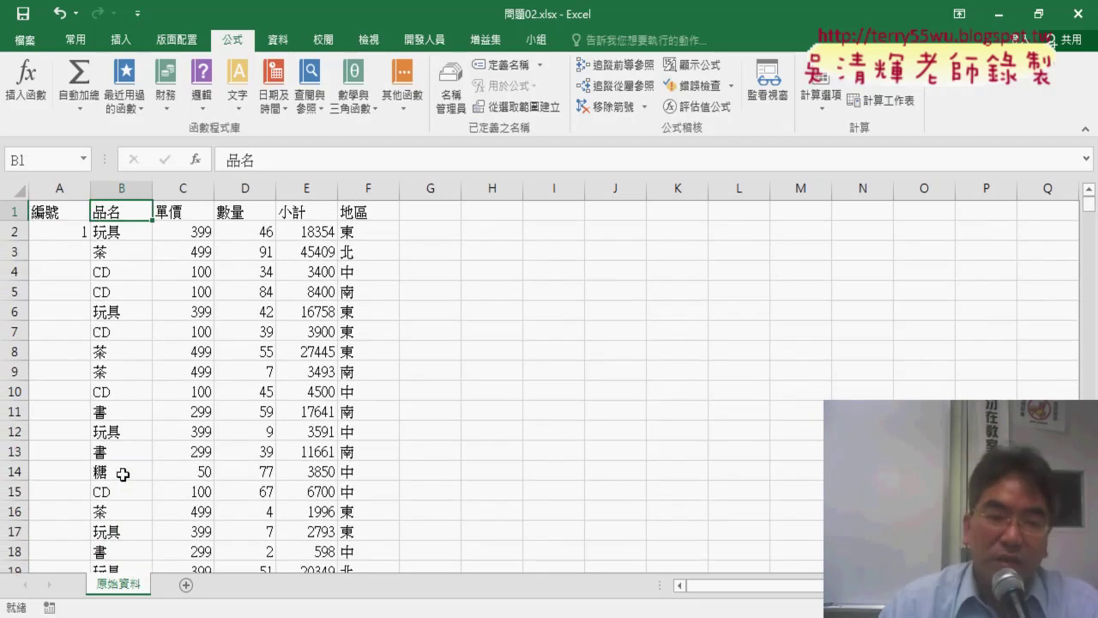
left_click(109, 409)
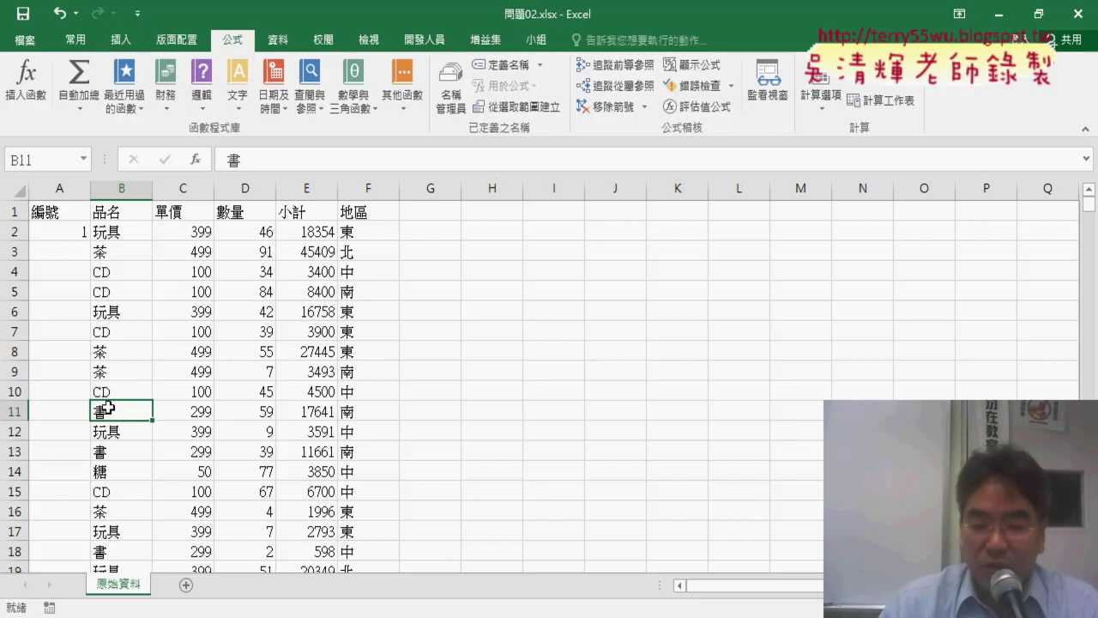
key("ctrl+shift+Right")
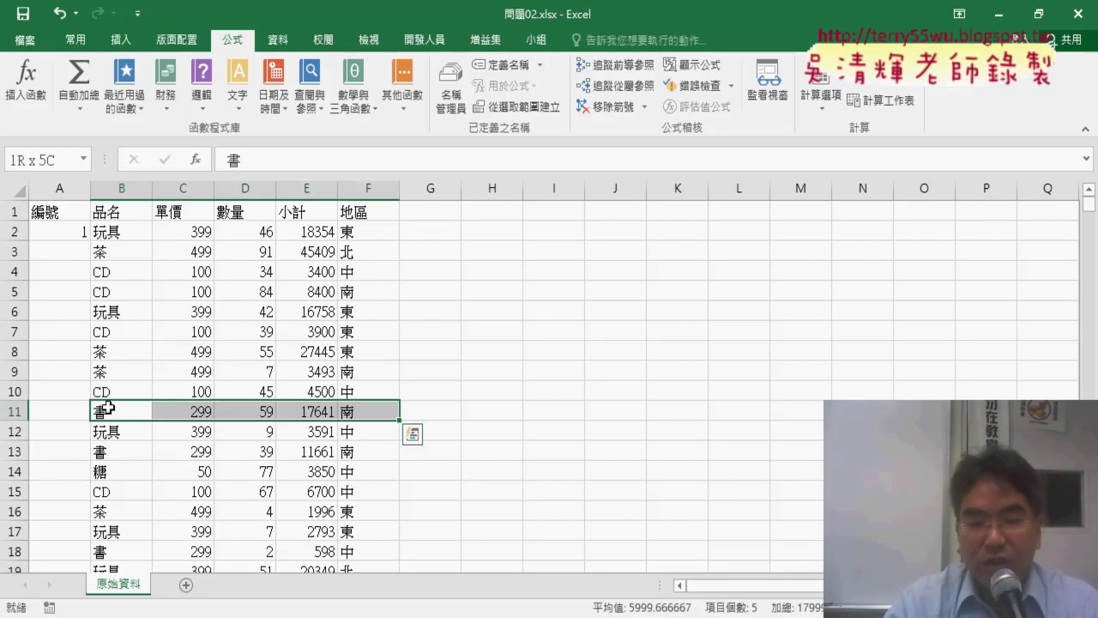
key("ctrl+shift+Down")
key("Delete")
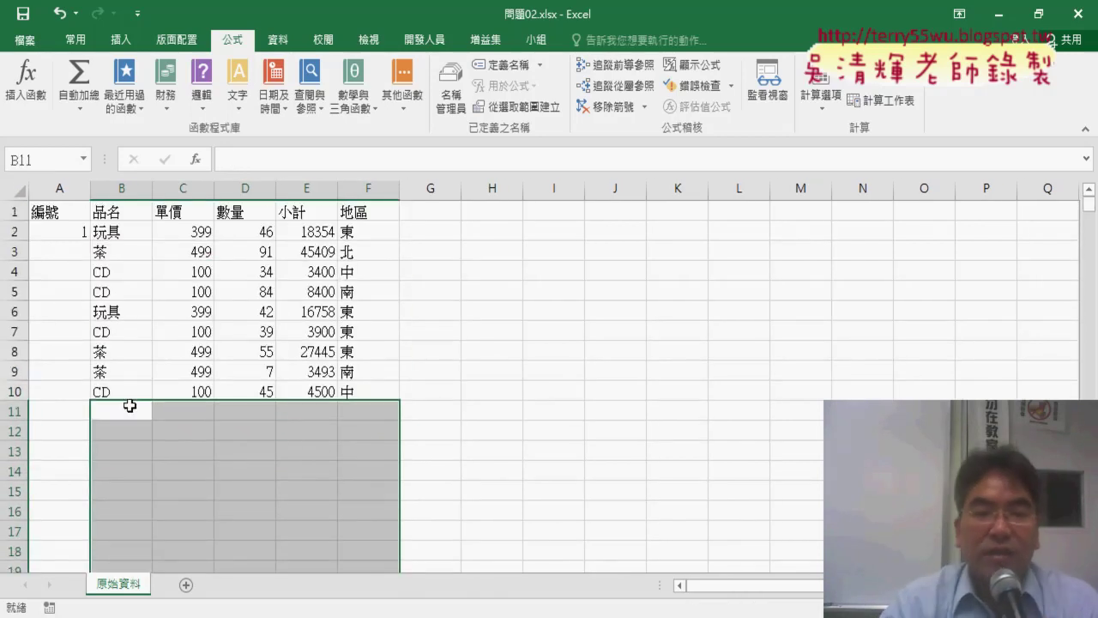
key("ctrl+z")
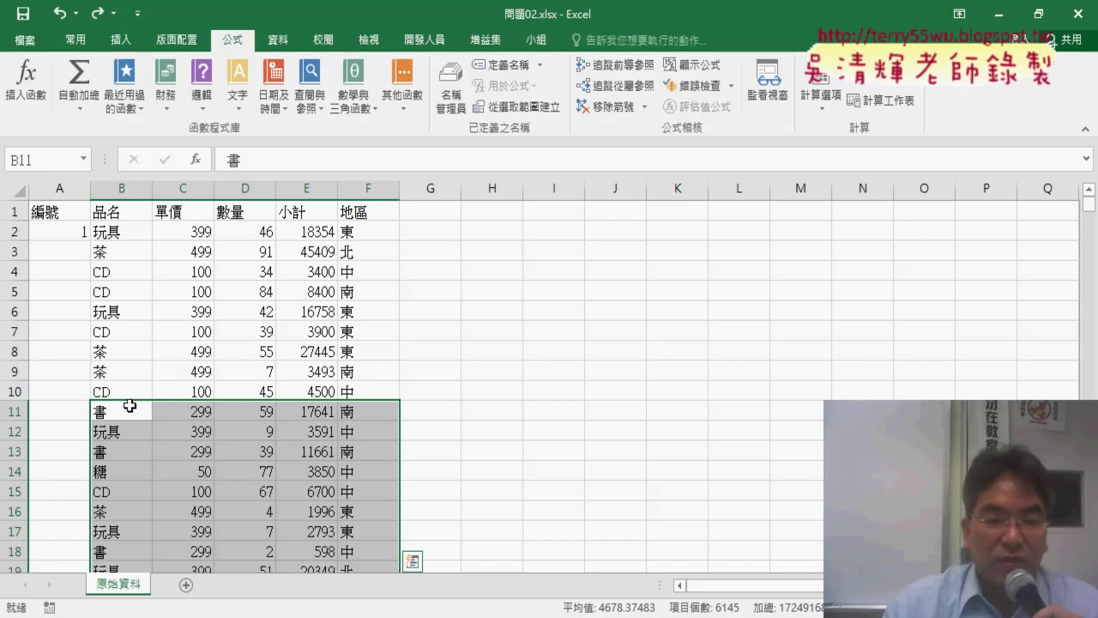
Step: Duplicate 原始資料 as 原始資料 (2), clear its rows from 11 down, and empty A2
left_click_drag(169, 588, 163, 584)
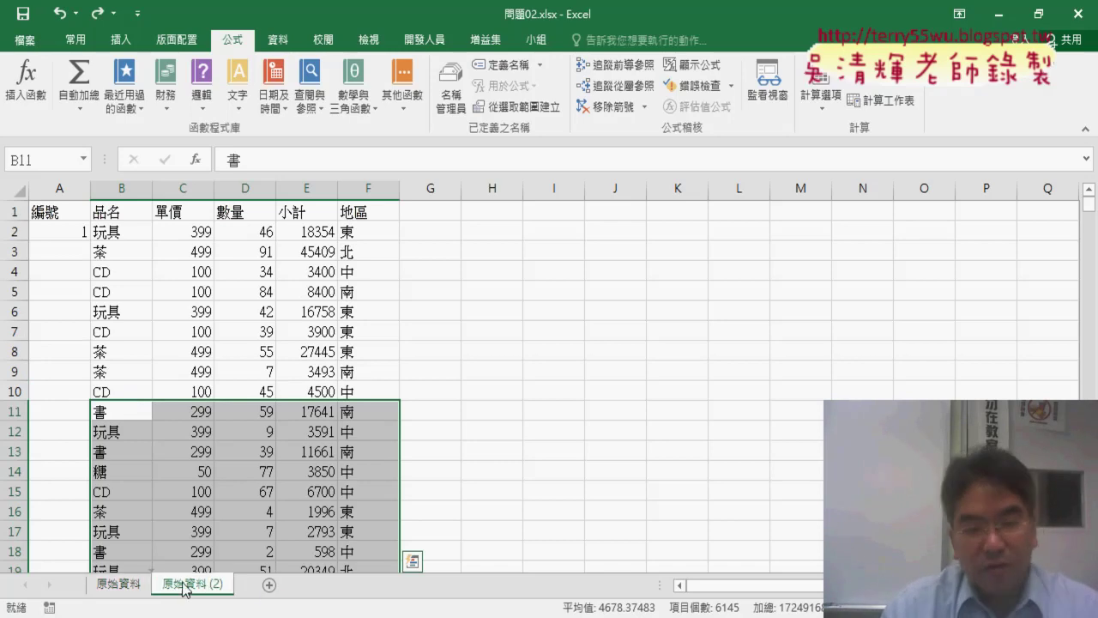
left_click(104, 587)
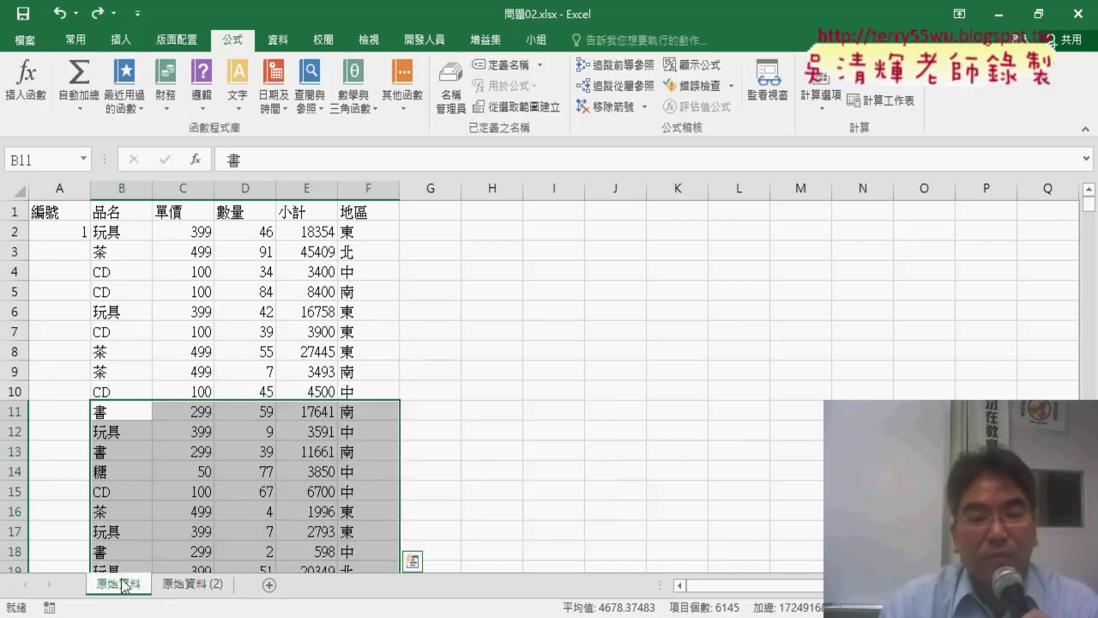
left_click(192, 587)
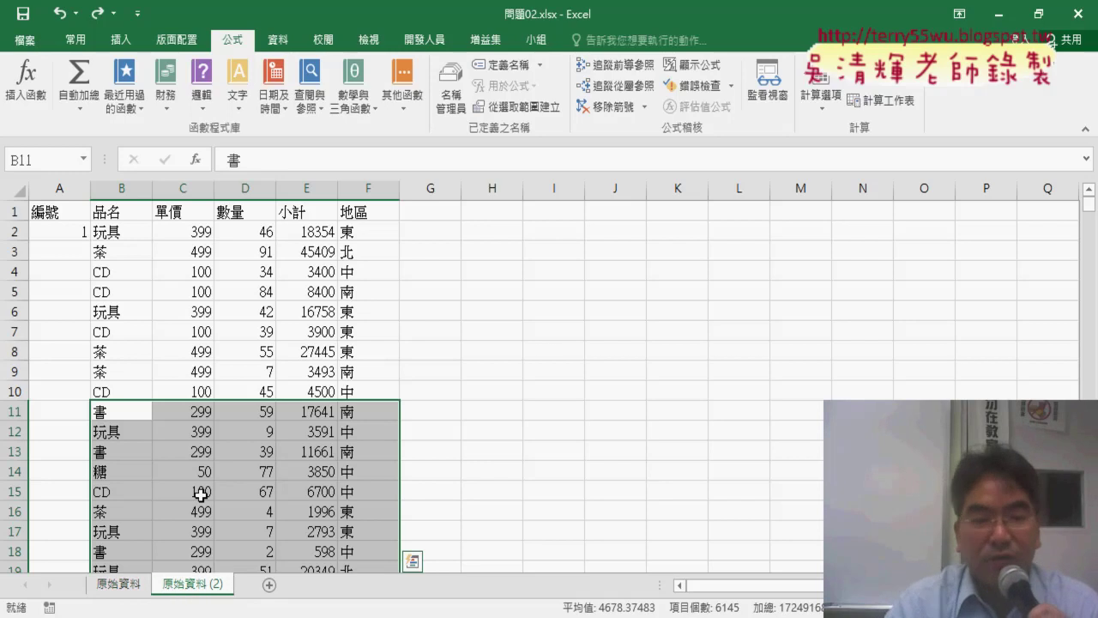
key("Delete")
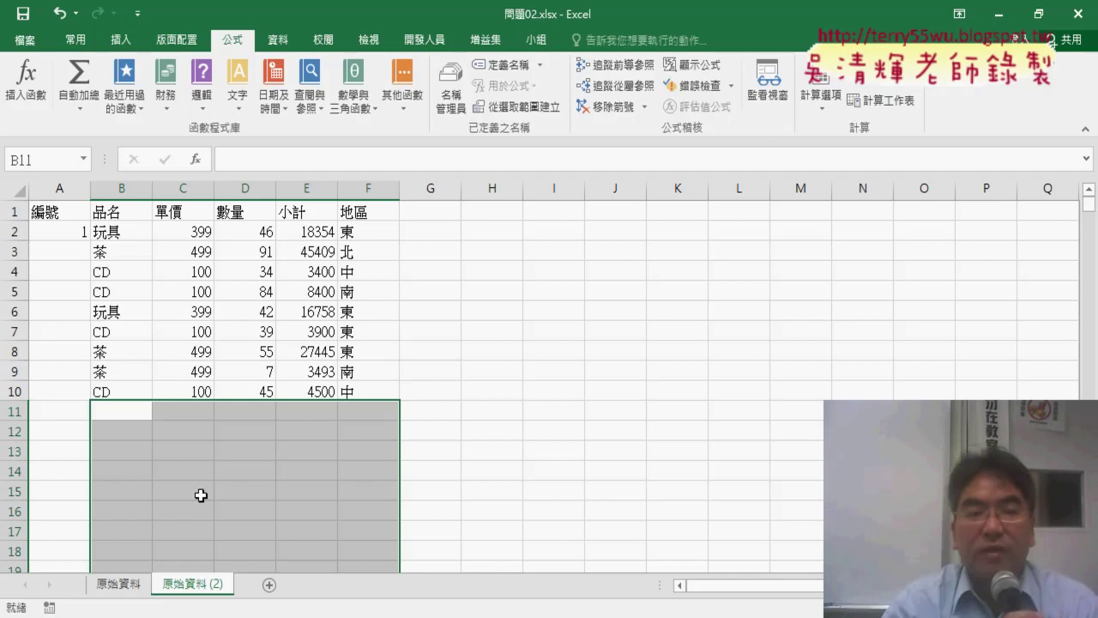
left_click(67, 230)
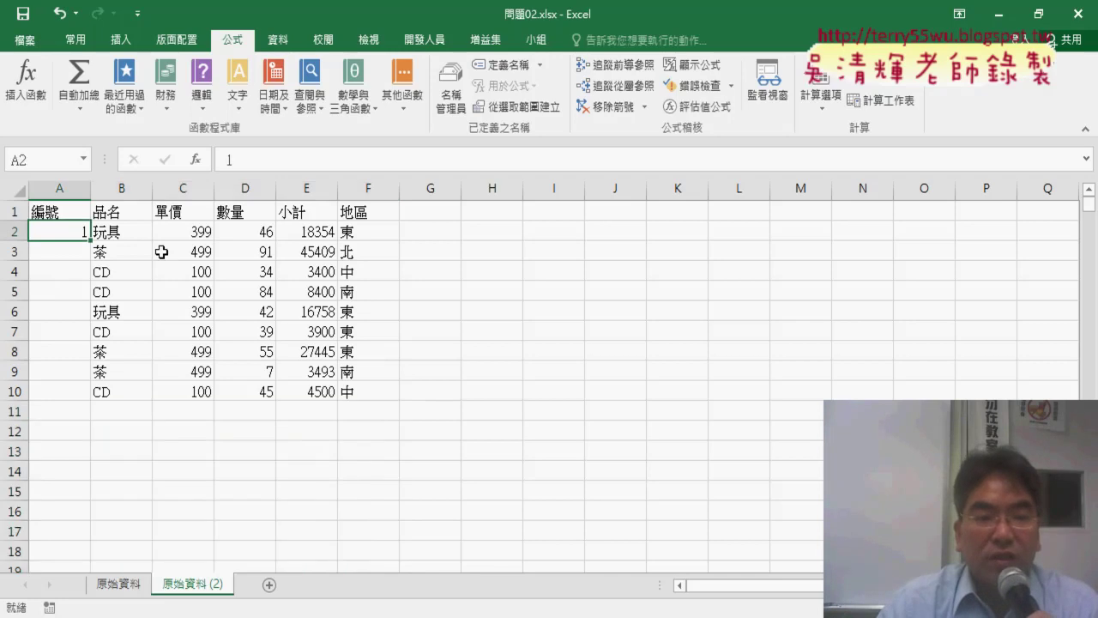
key("Delete")
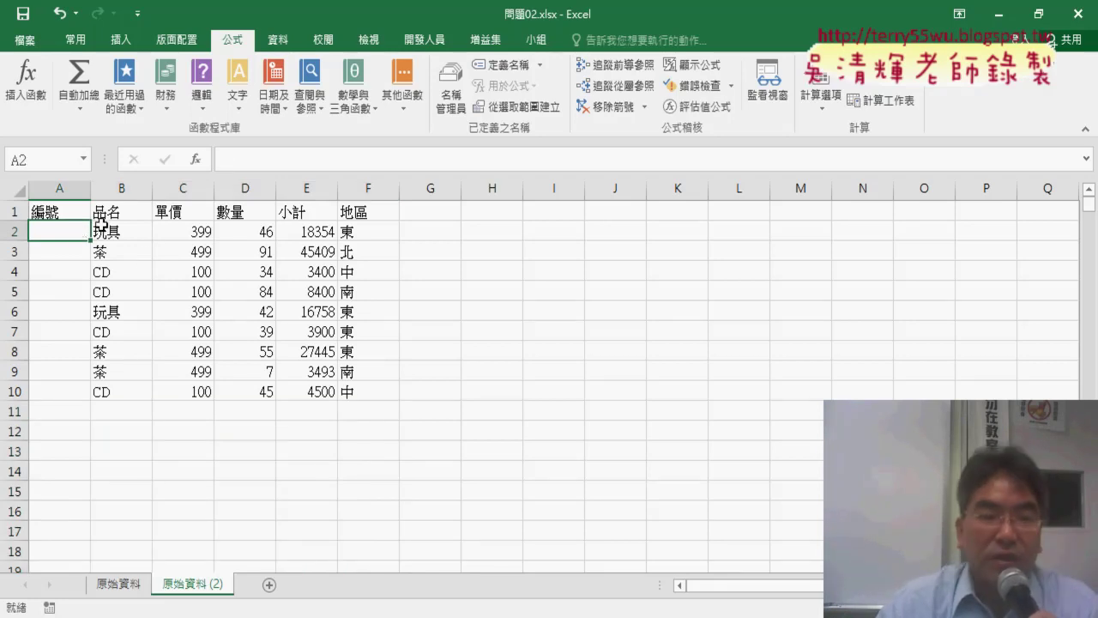
Step: Enter =ROW()-1 in A2 using the ROW function from Lookup & Reference
left_click(204, 159)
left_click(549, 218)
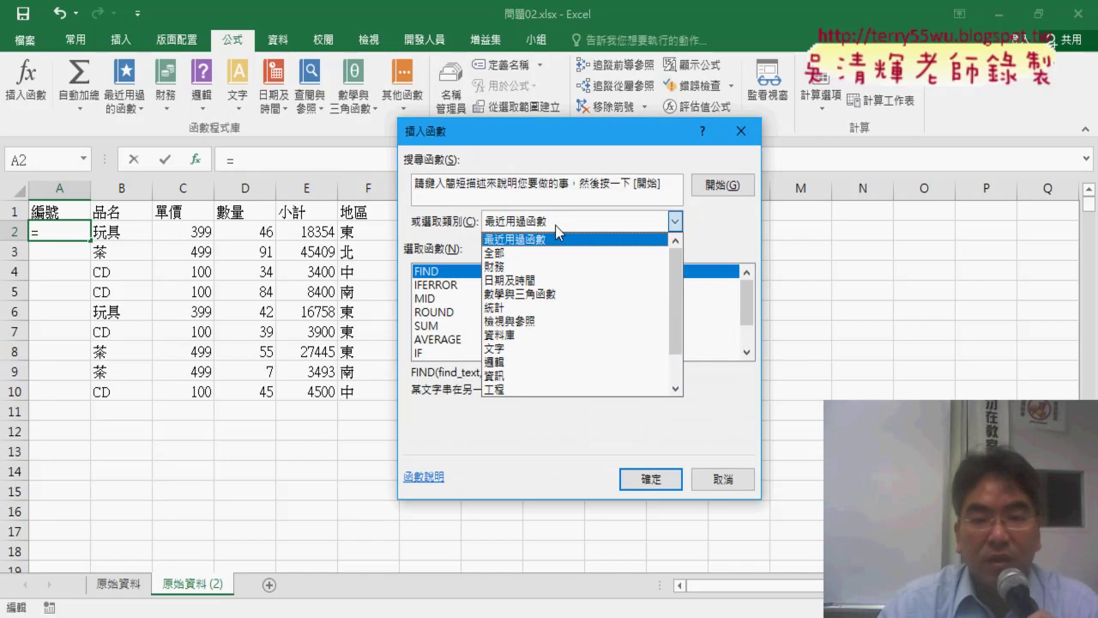
left_click(586, 323)
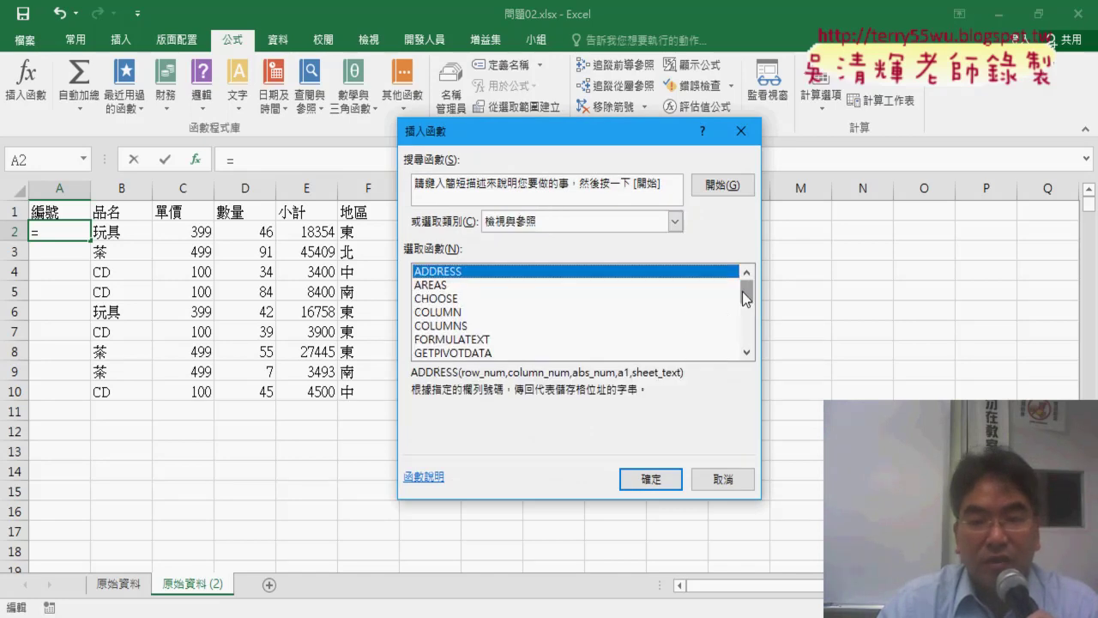
left_click_drag(743, 297, 747, 339)
left_click(493, 299)
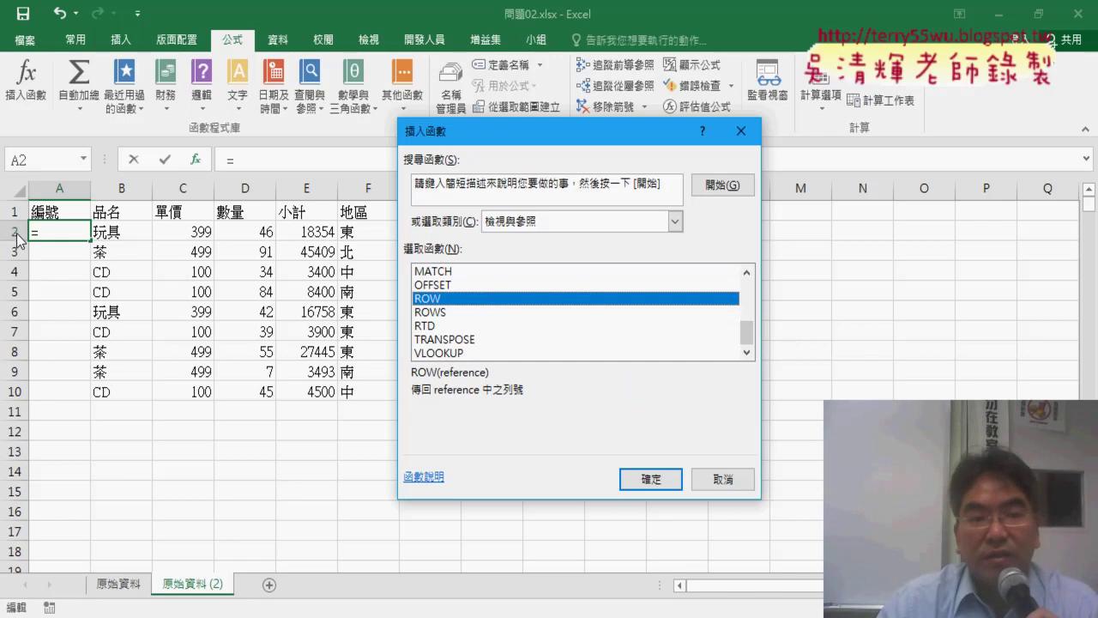
left_click(653, 480)
key("Return")
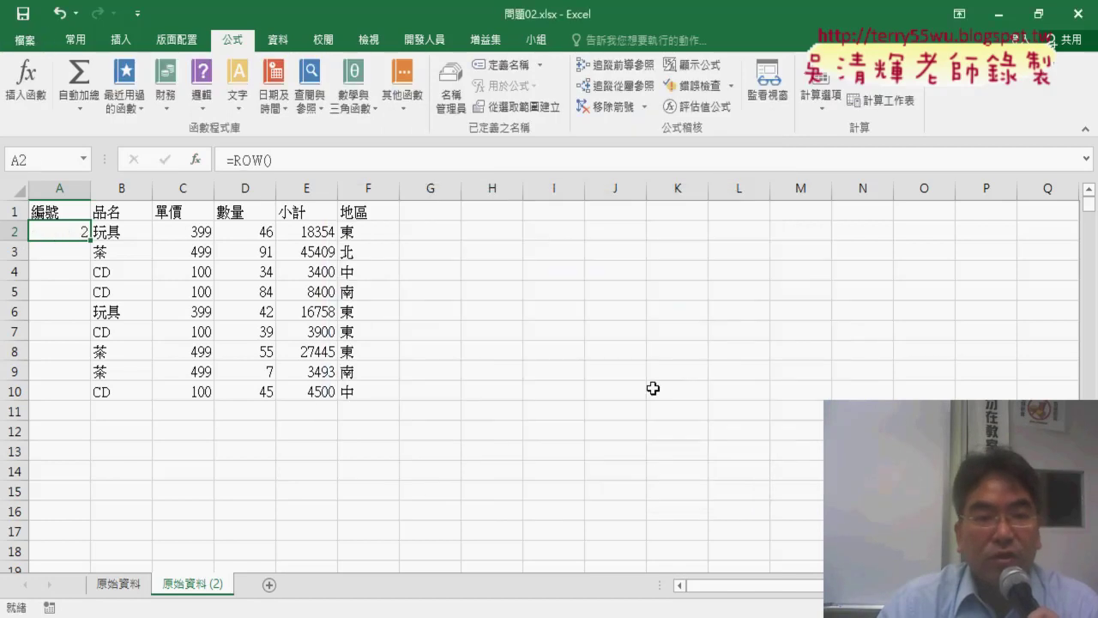
left_click(300, 160)
type("-1")
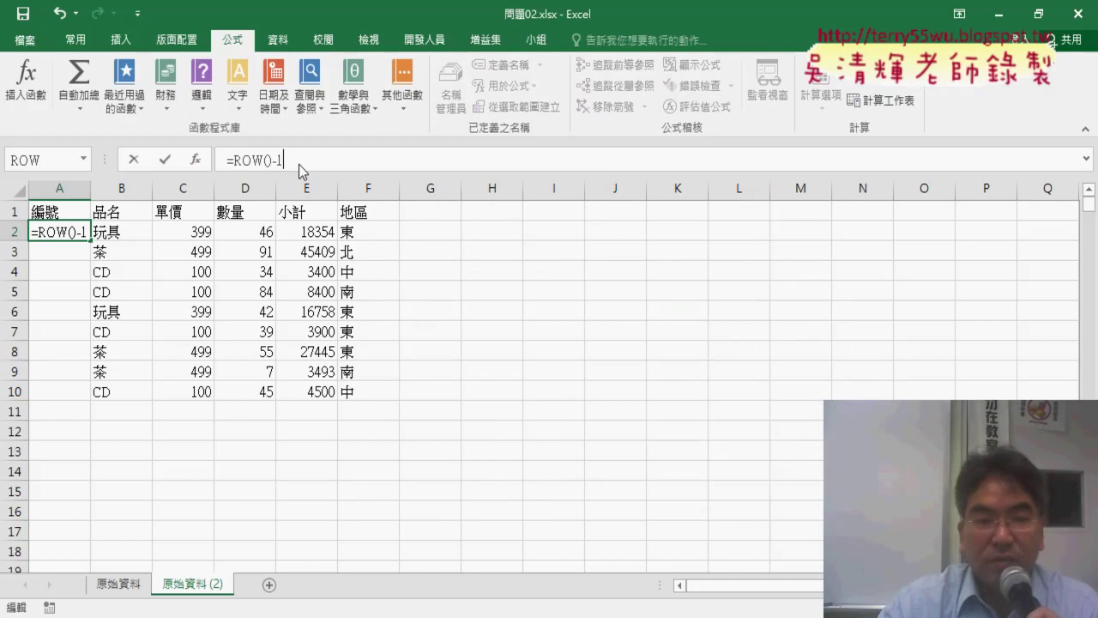
key("Return")
Step: Fill the A2 formula down to A10 to number rows 1–9
left_click(84, 228)
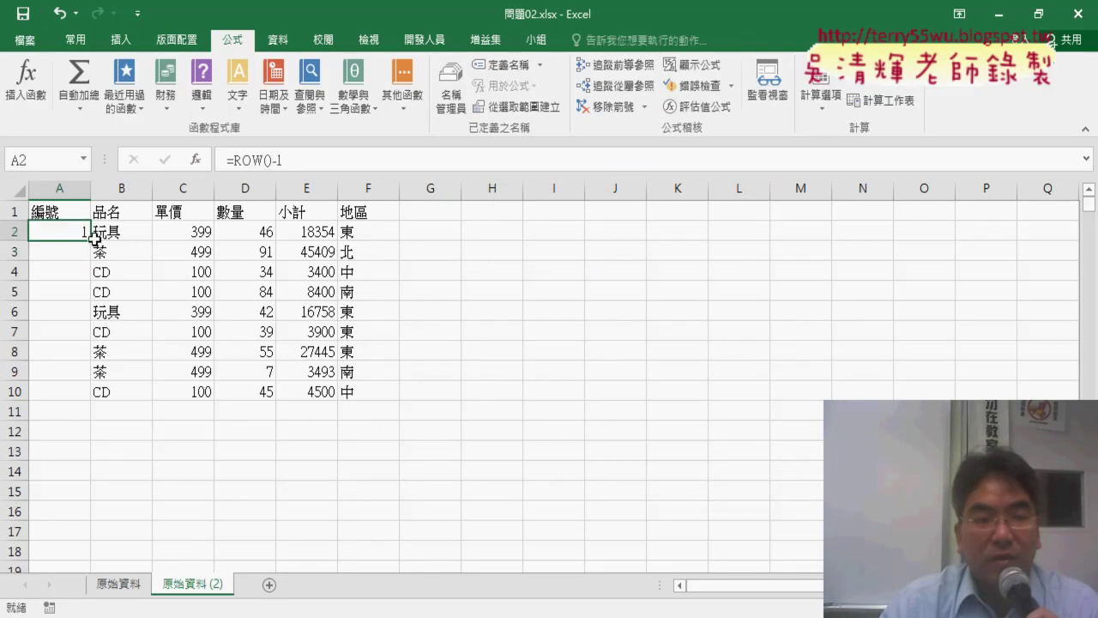
double_click(91, 240)
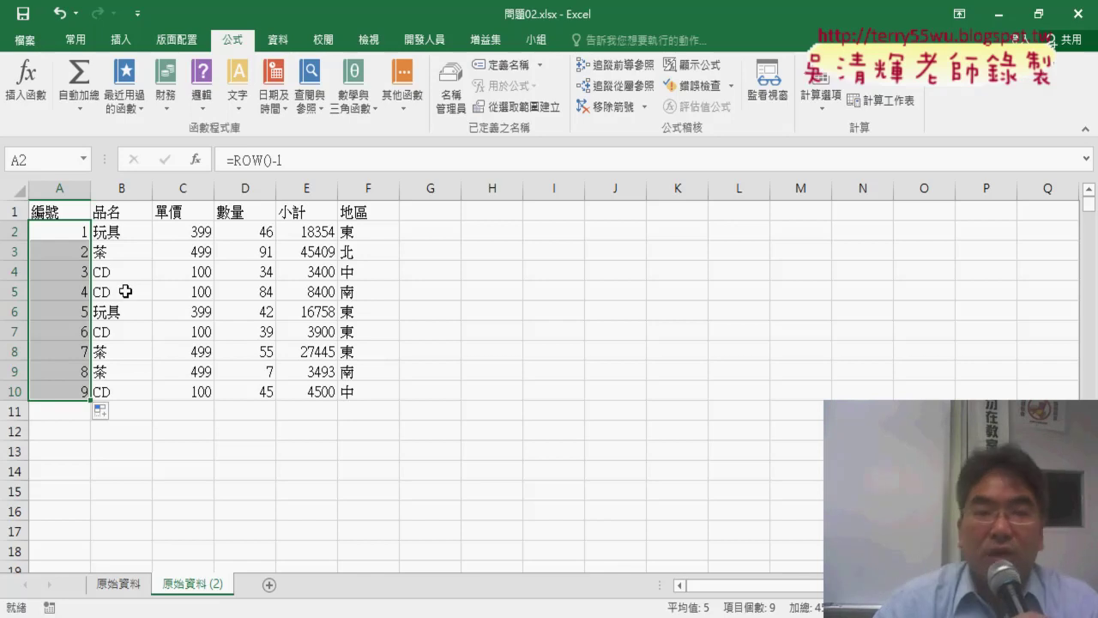
left_click(79, 232)
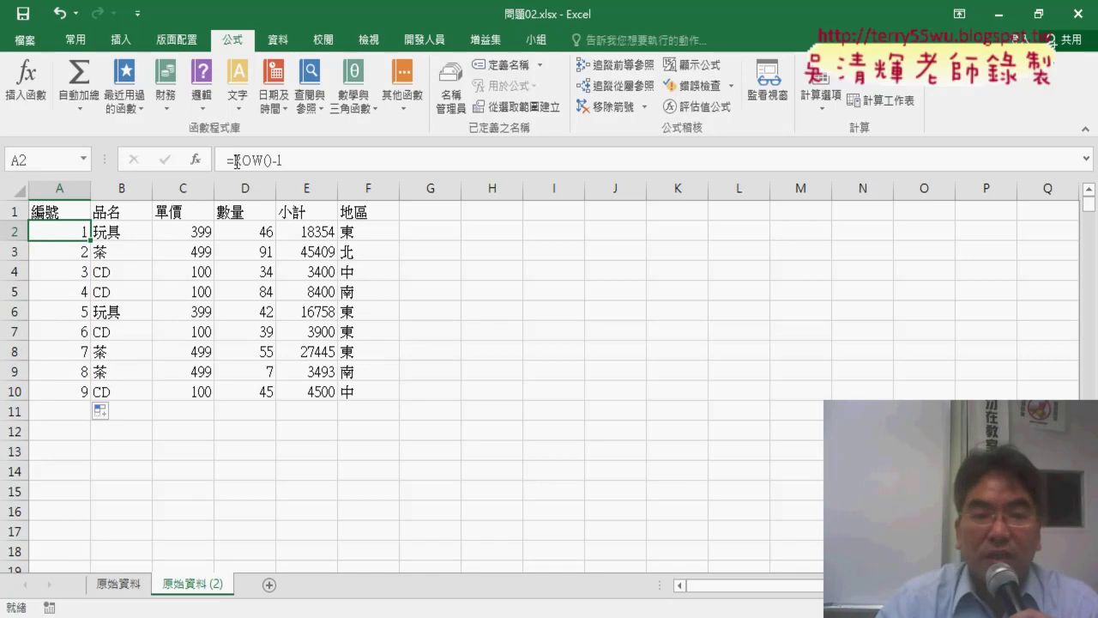
Step: Cut ROW()-1 from A2's formula and insert the TEXT function instead
left_click_drag(236, 161, 283, 161)
key("Delete")
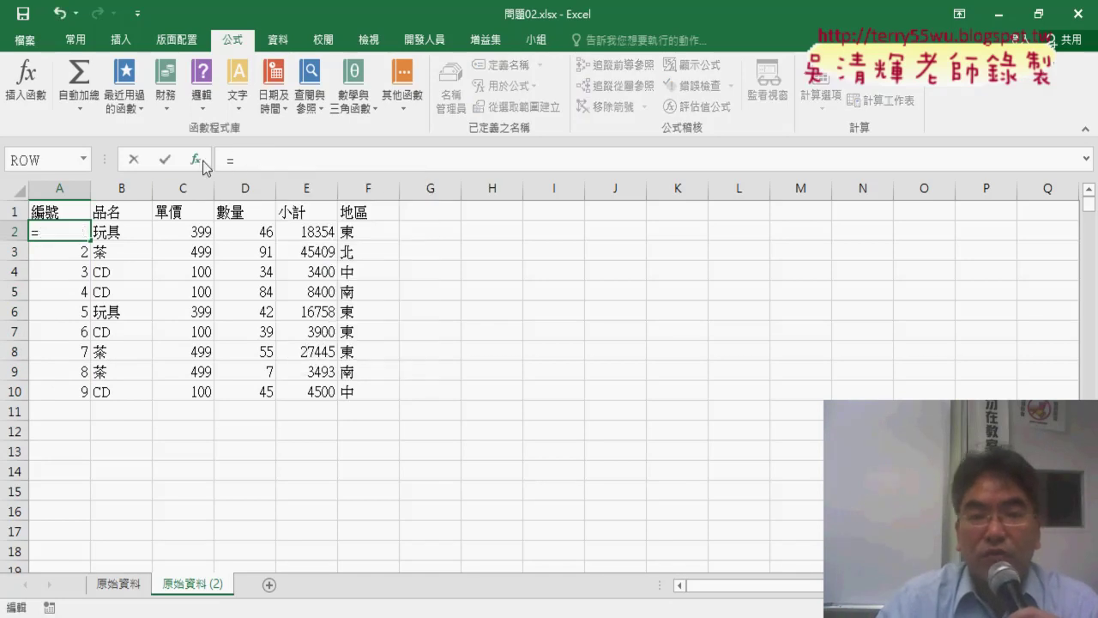
left_click(203, 162)
left_click(575, 221)
left_click(575, 348)
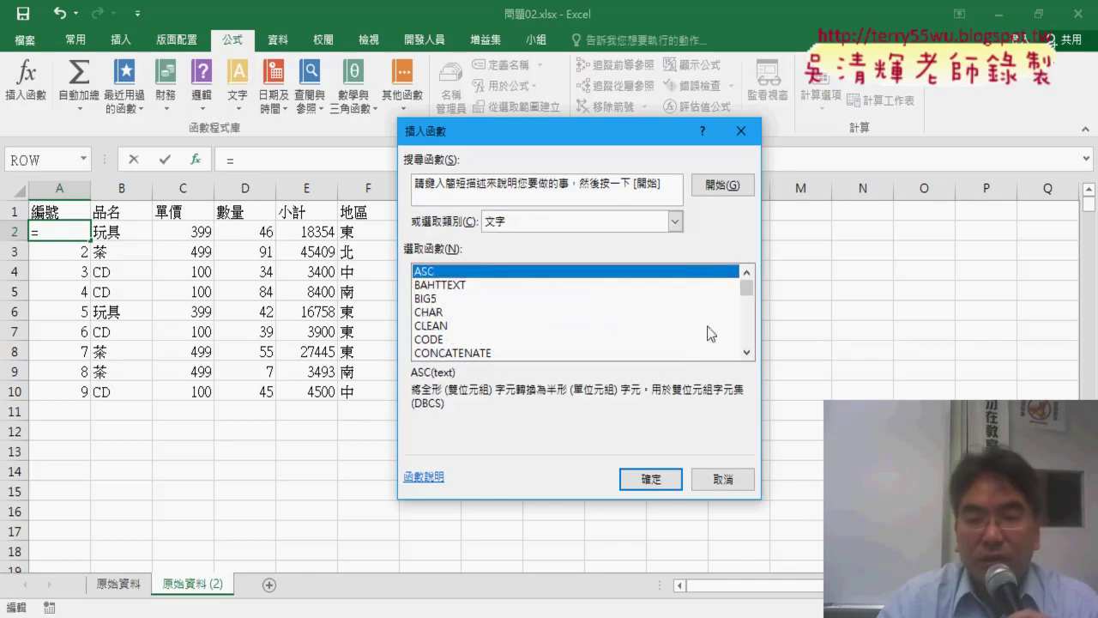
left_click_drag(749, 291, 747, 328)
left_click(506, 326)
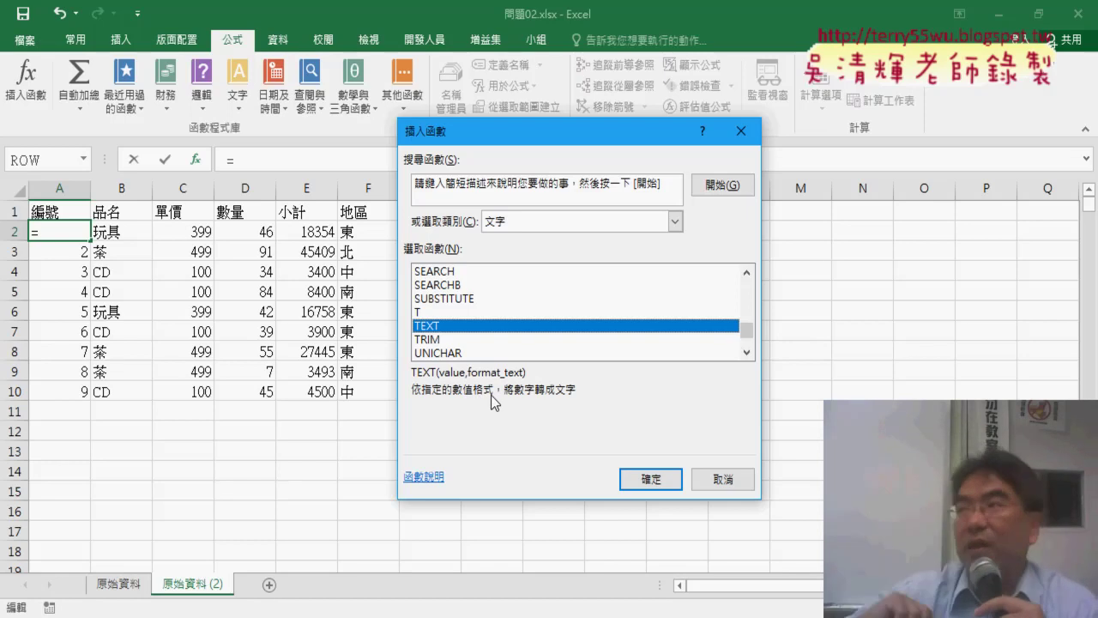
left_click(651, 478)
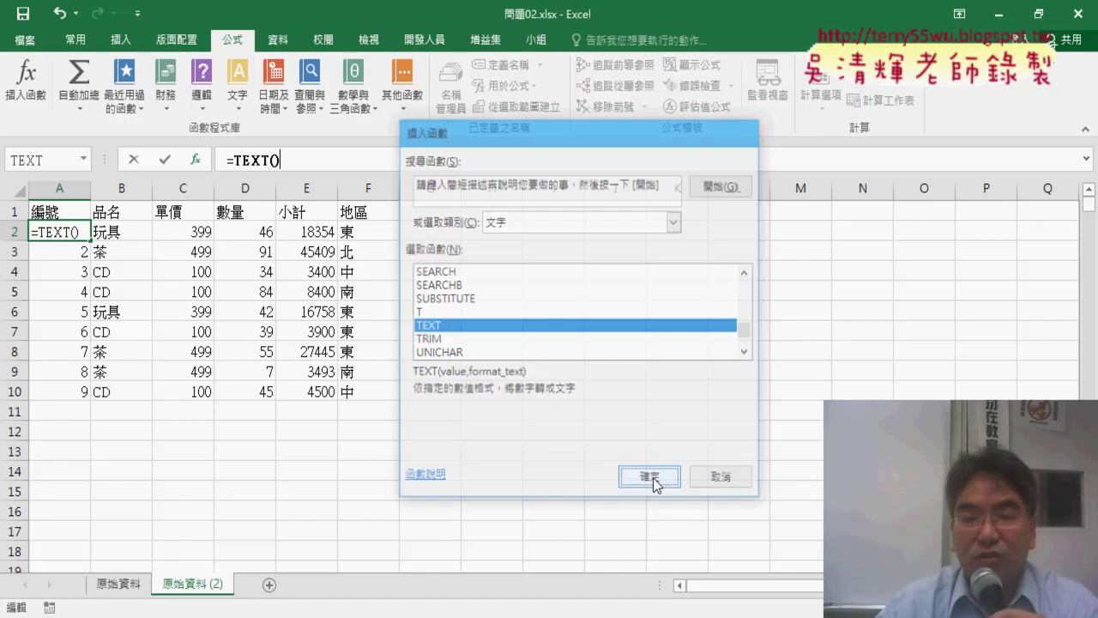
Step: Set TEXT's Value to ROW()-1 and Format_text to "0000", then fill A2:A10
right_click(513, 235)
left_click(543, 299)
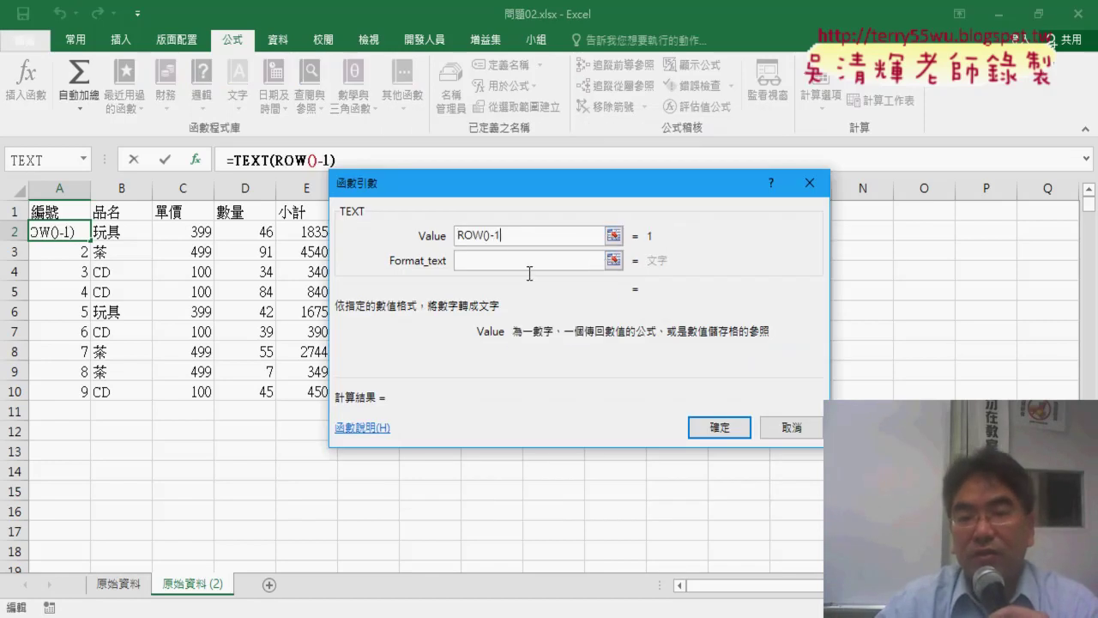
key("Tab")
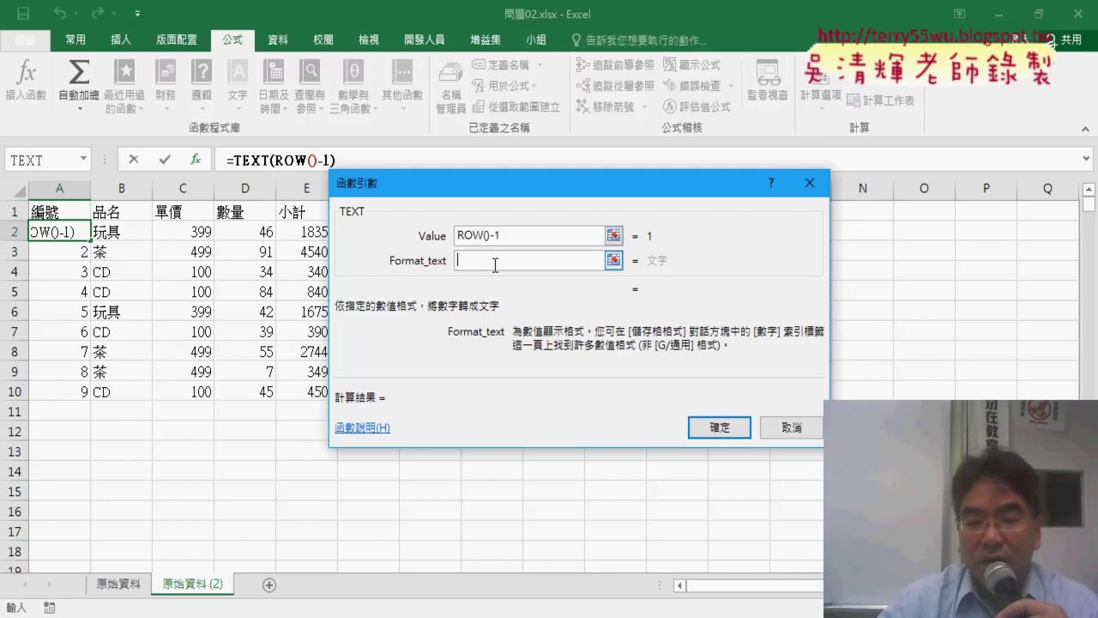
type("\"00")
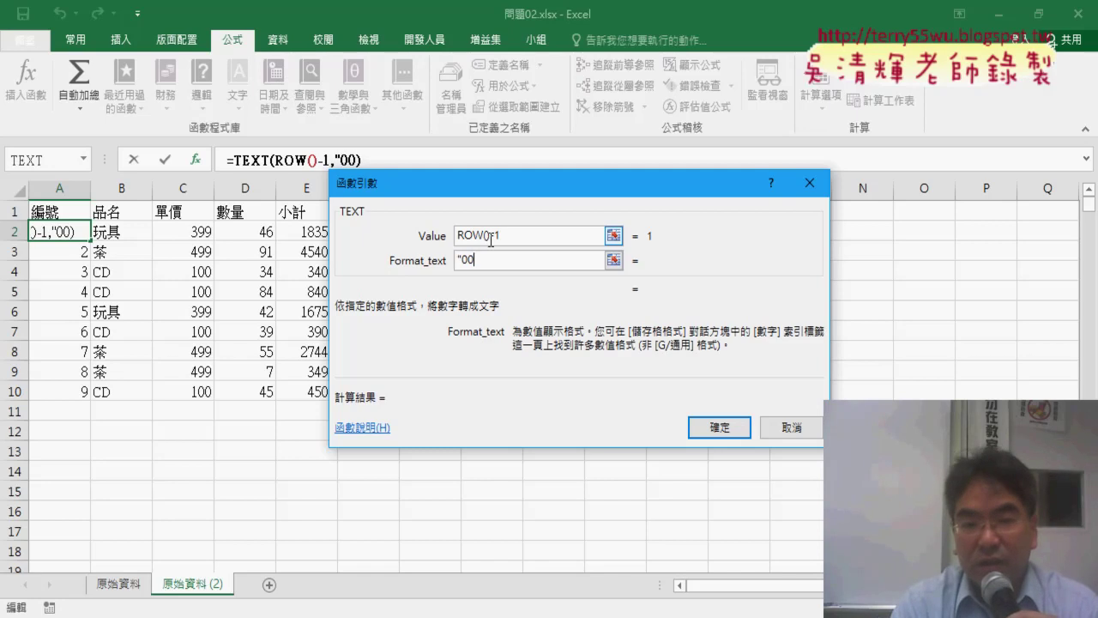
type("00\"")
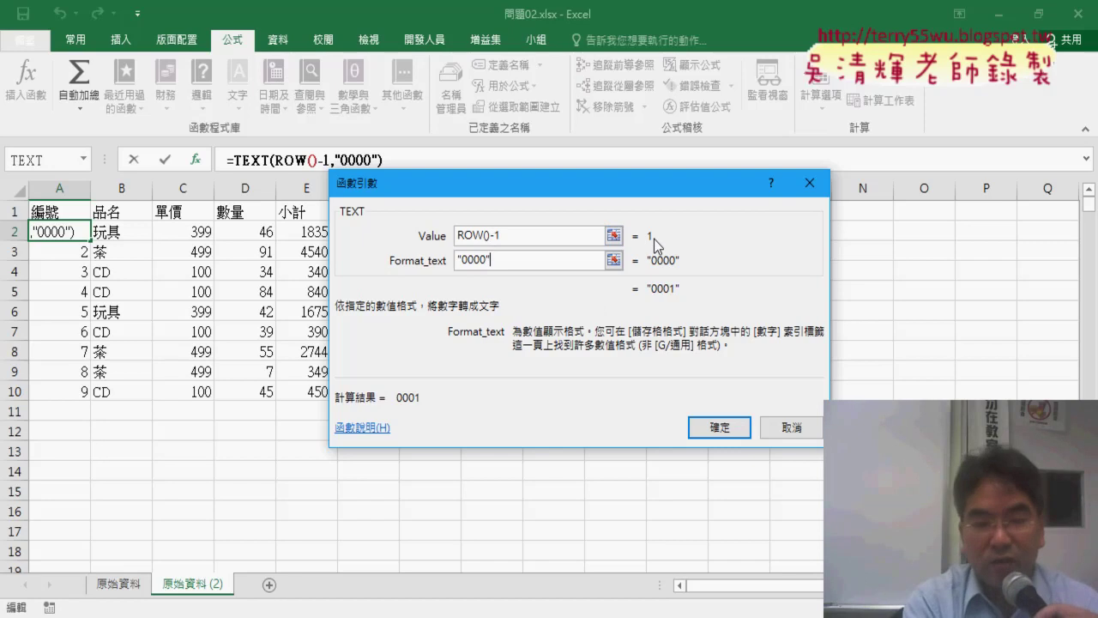
left_click_drag(647, 243, 659, 243)
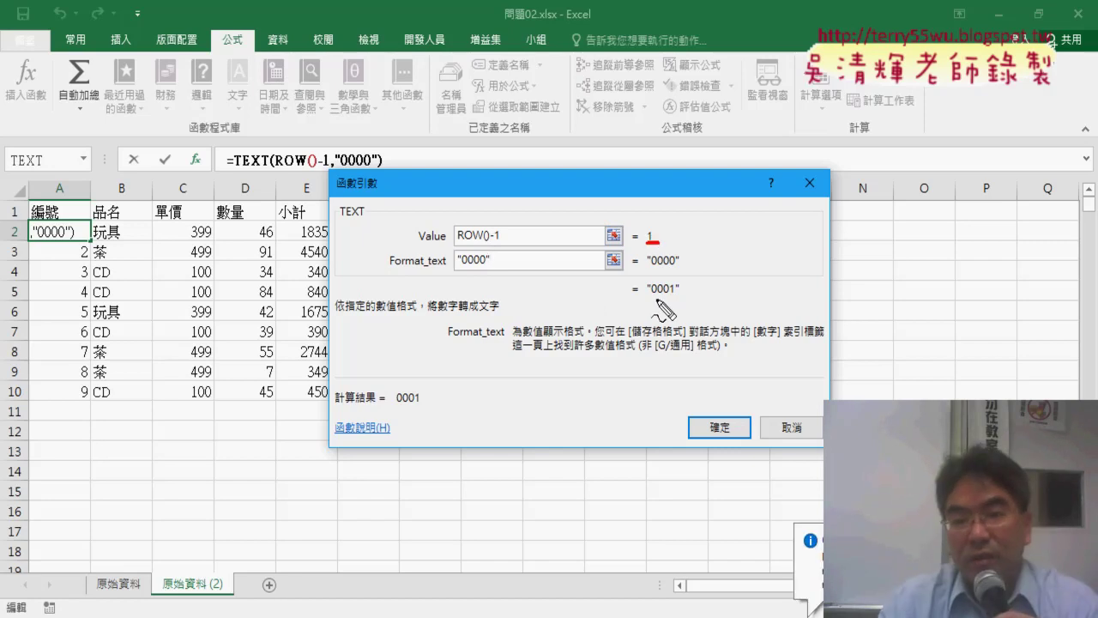
left_click_drag(654, 298, 675, 298)
mouse_move(669, 230)
left_mouse_down()
mouse_move(709, 262)
mouse_move(689, 290)
mouse_move(705, 296)
left_mouse_up()
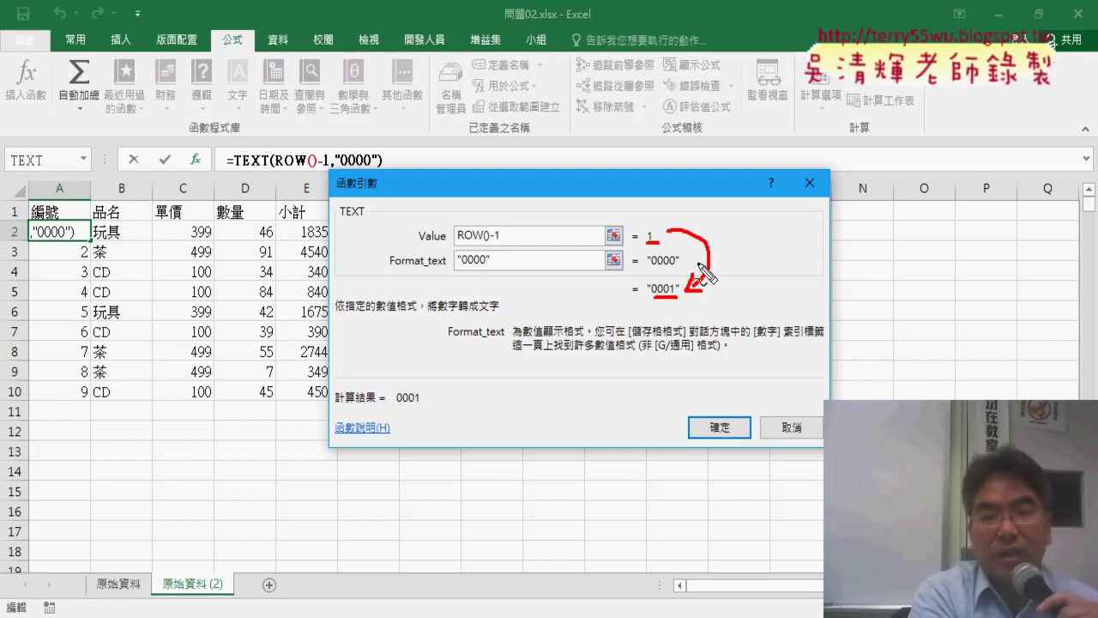
left_click(719, 426)
double_click(91, 241)
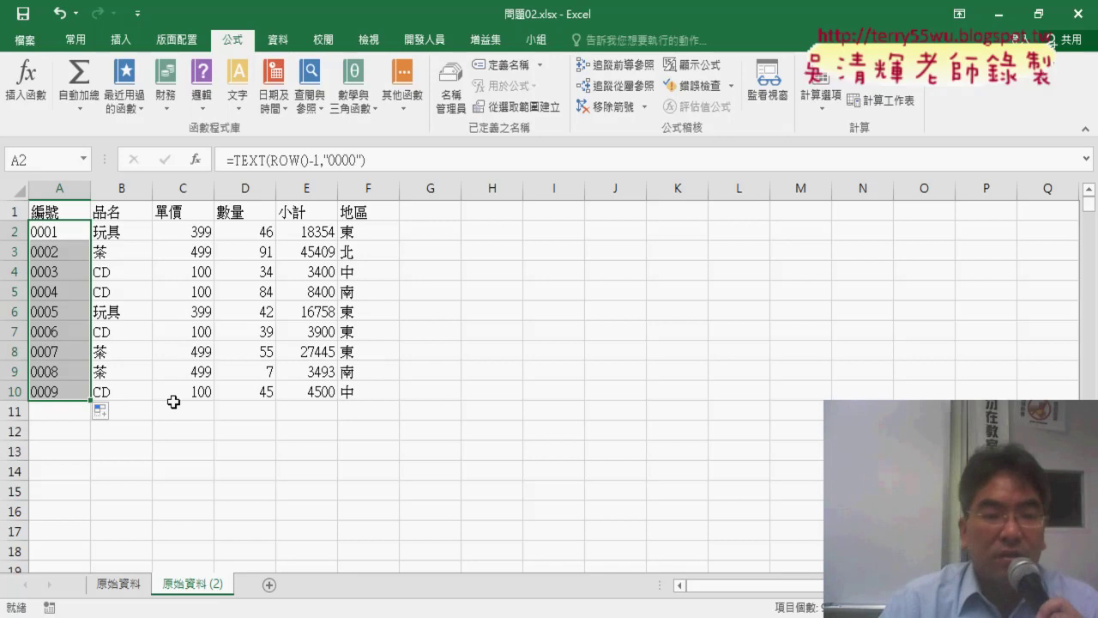
left_click(139, 412)
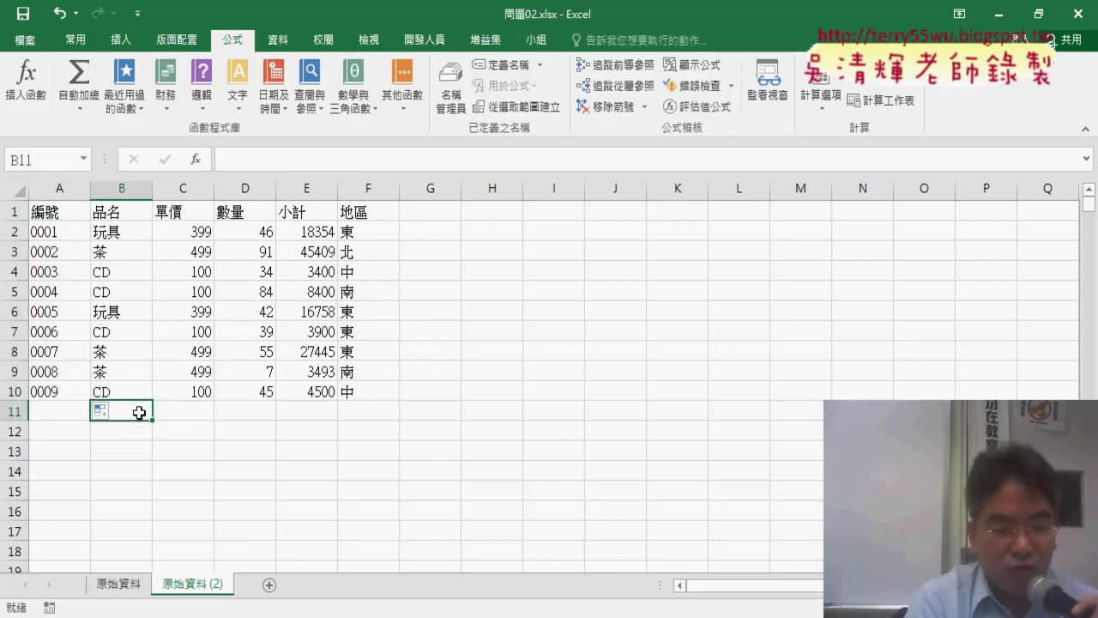
mouse_move(144, 425)
left_mouse_down()
mouse_move(89, 424)
mouse_move(137, 399)
mouse_move(153, 427)
mouse_move(135, 416)
mouse_move(152, 425)
left_mouse_up()
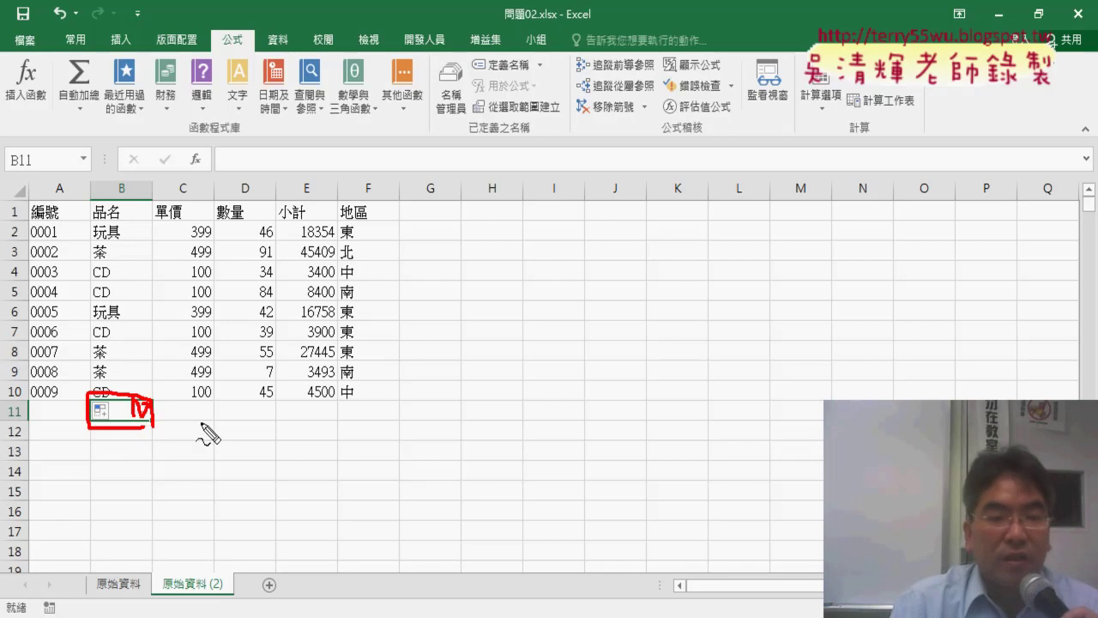
left_click_drag(133, 174, 146, 196)
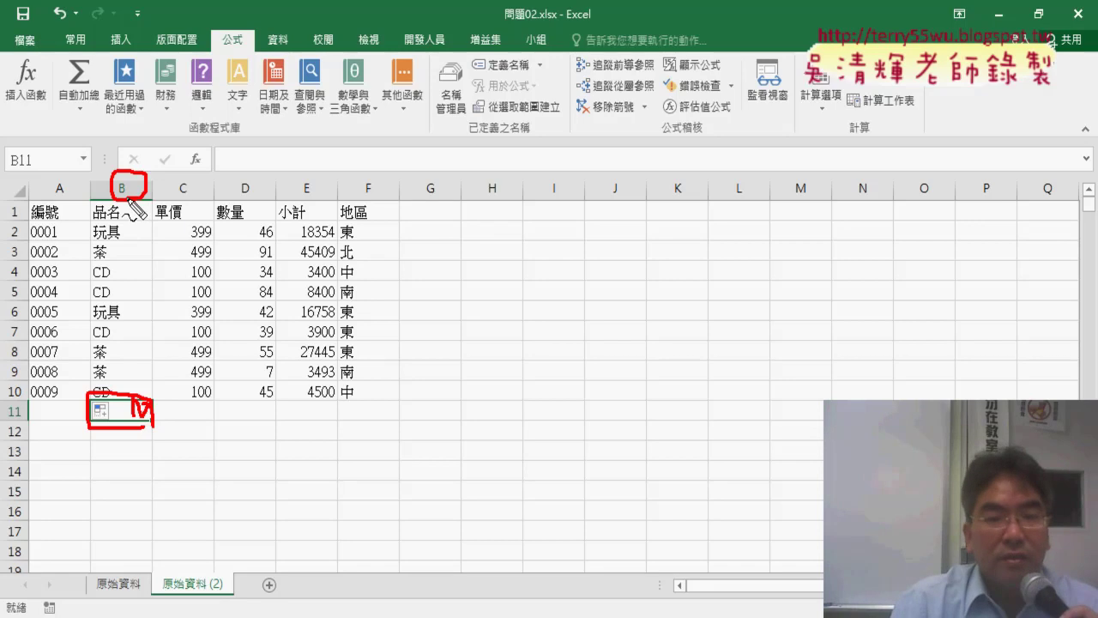
left_click_drag(384, 188, 377, 195)
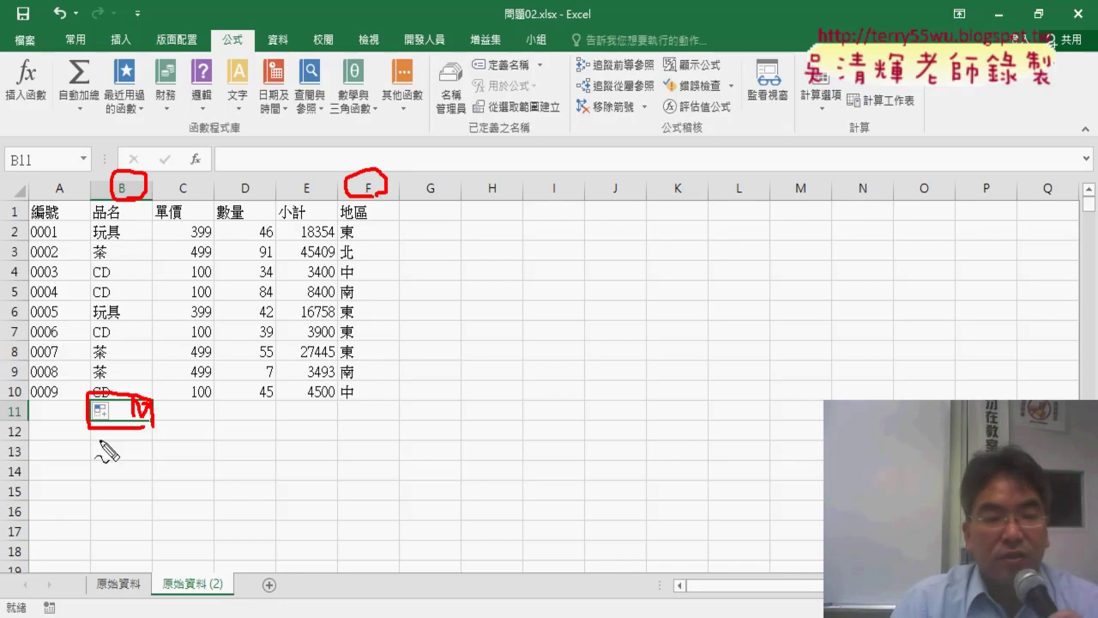
left_click_drag(55, 421, 63, 415)
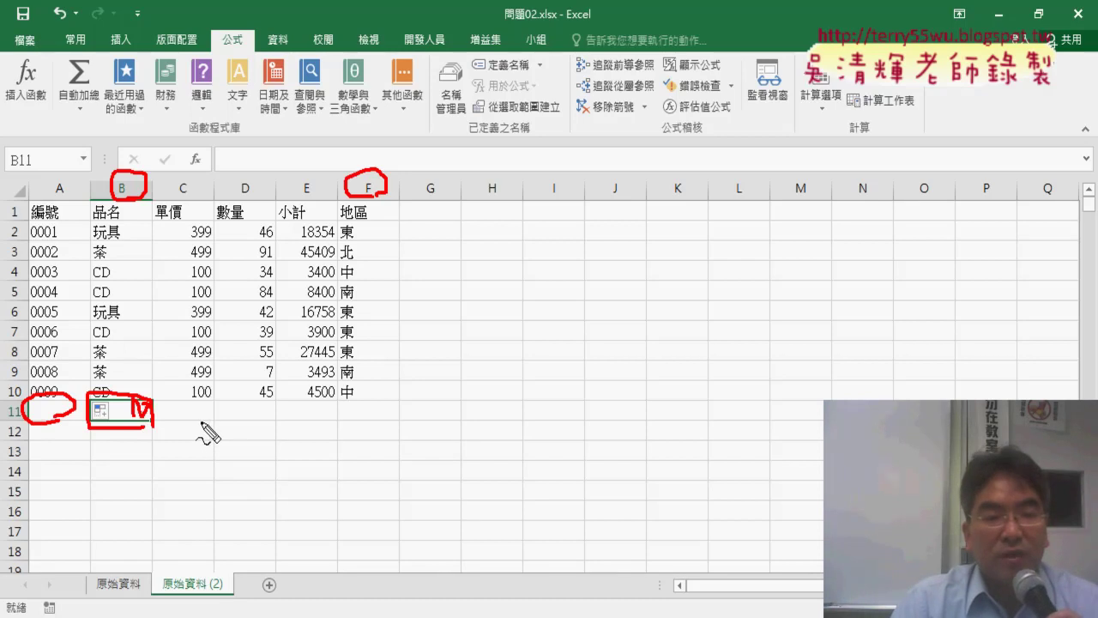
left_click_drag(184, 417, 213, 421)
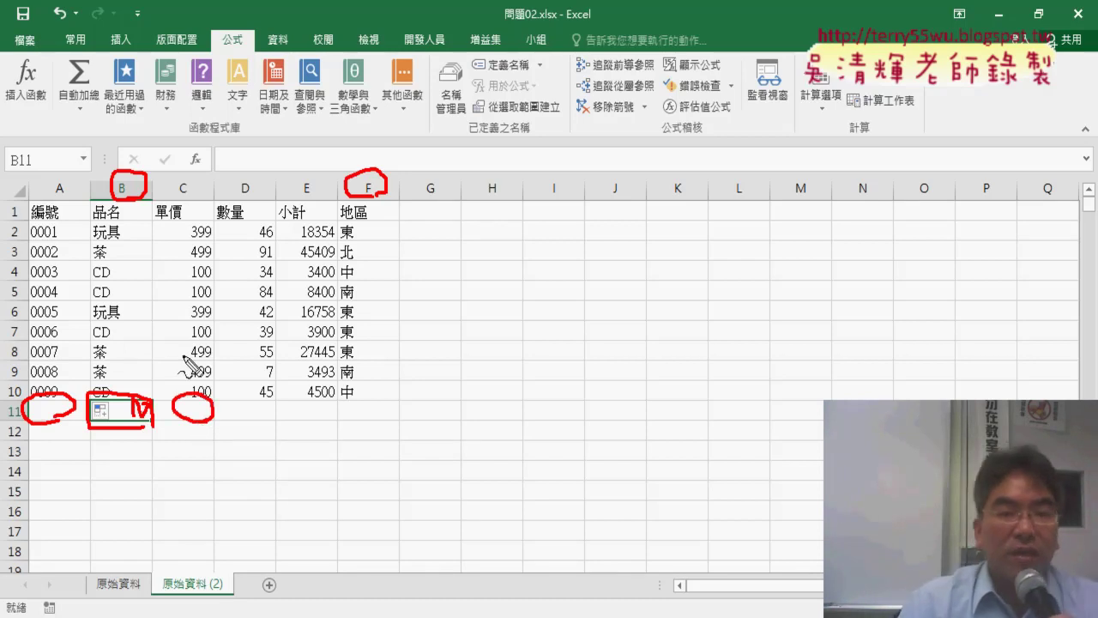
mouse_move(264, 422)
left_mouse_down()
mouse_move(258, 412)
mouse_move(310, 429)
left_mouse_up()
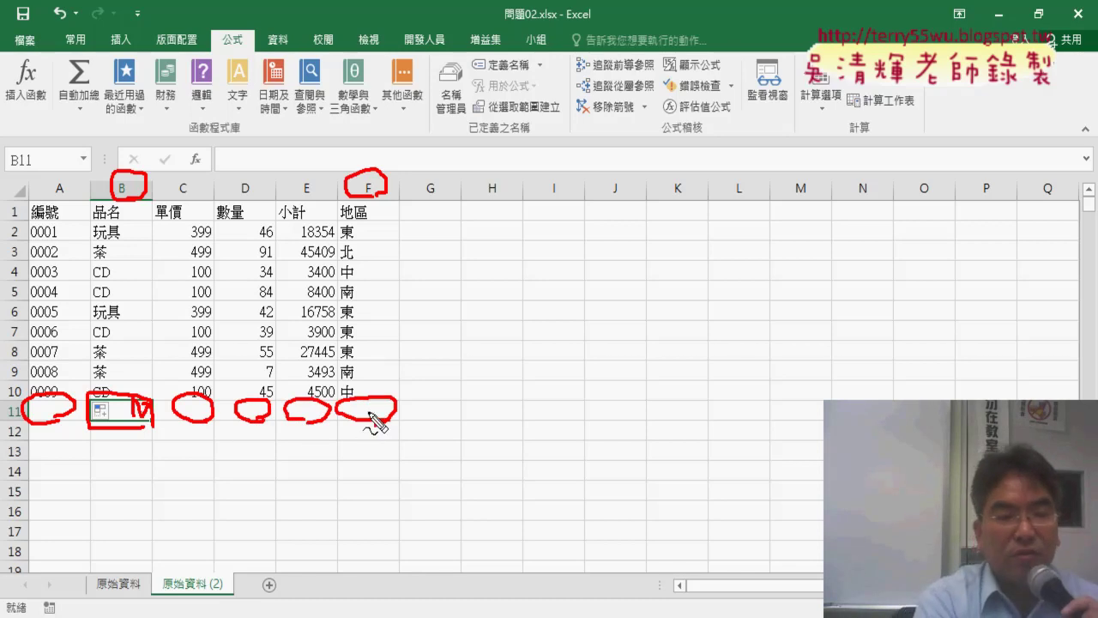
key("Escape")
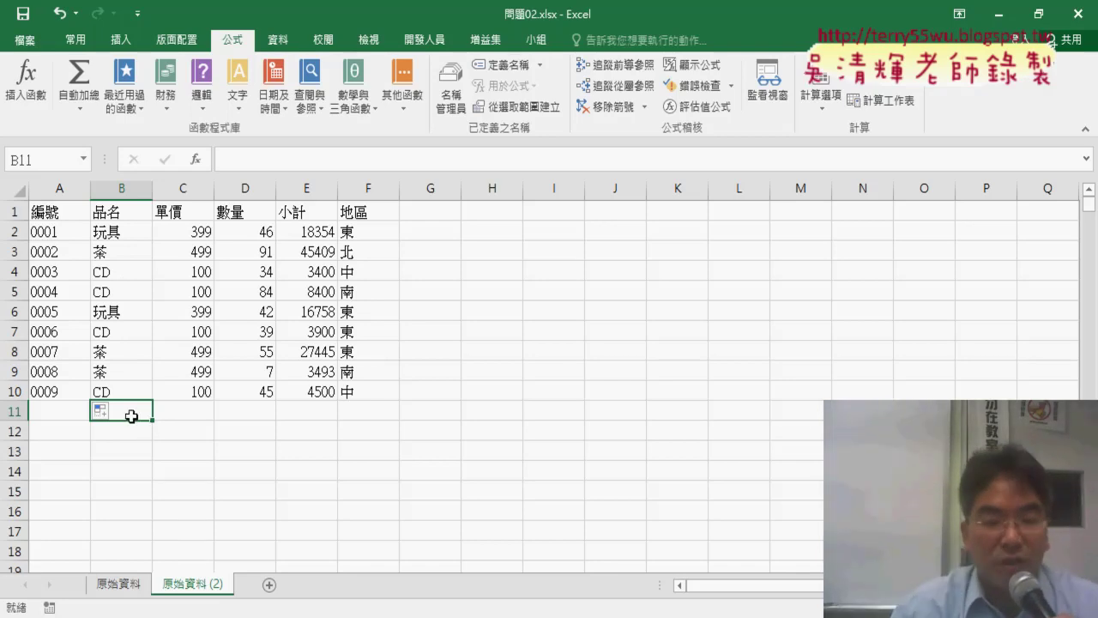
Step: Add a new sheet named 清單 and return to the 原始資料 sheet
left_click(269, 585)
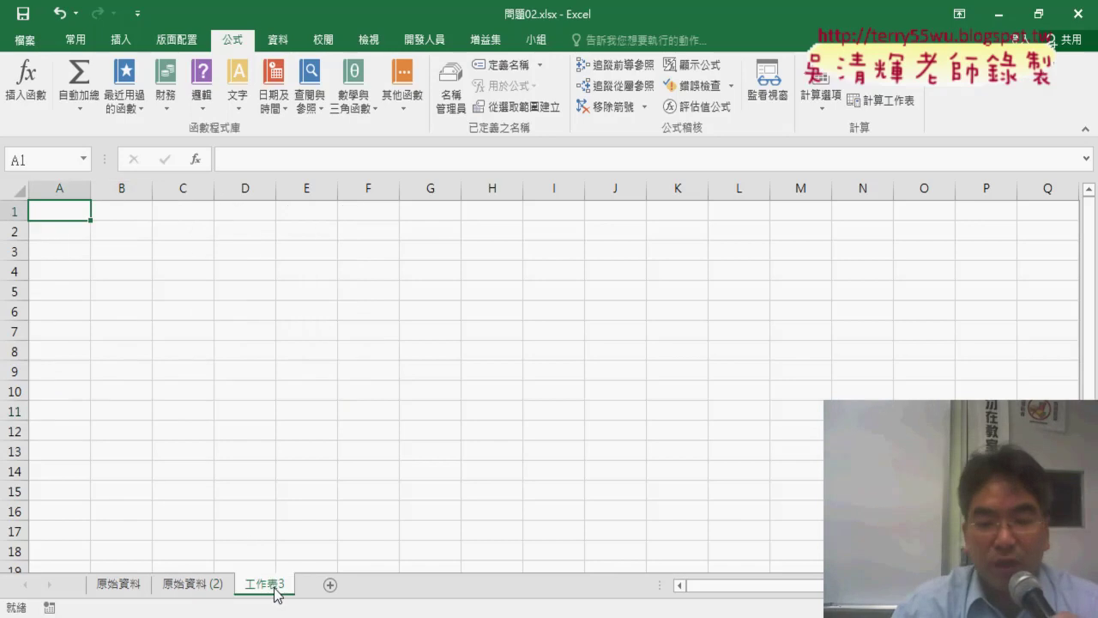
double_click(276, 585)
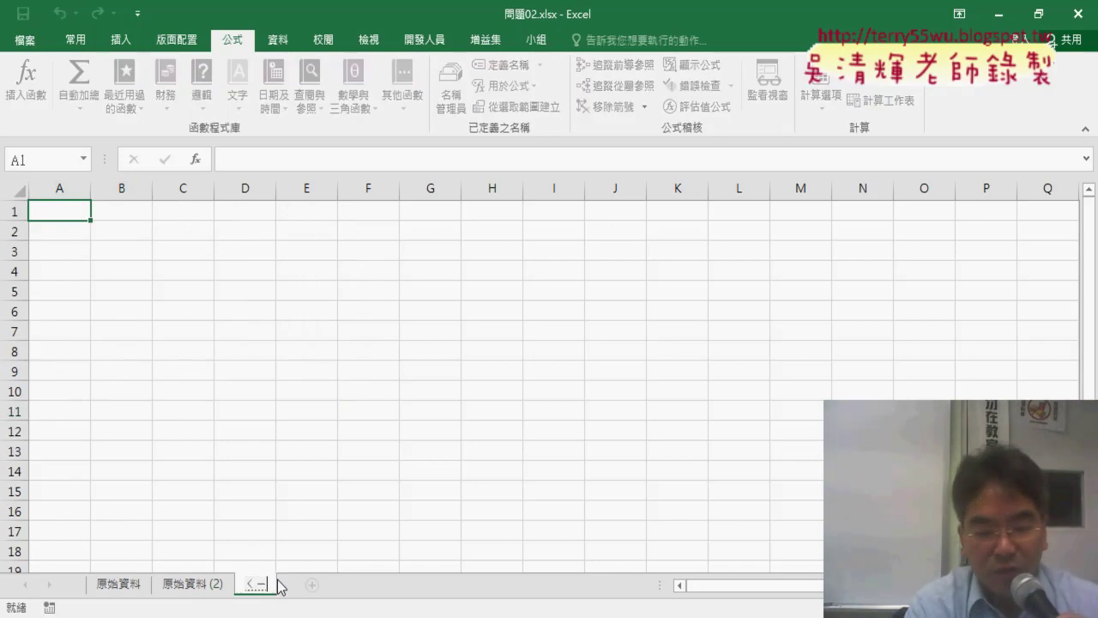
type("清單")
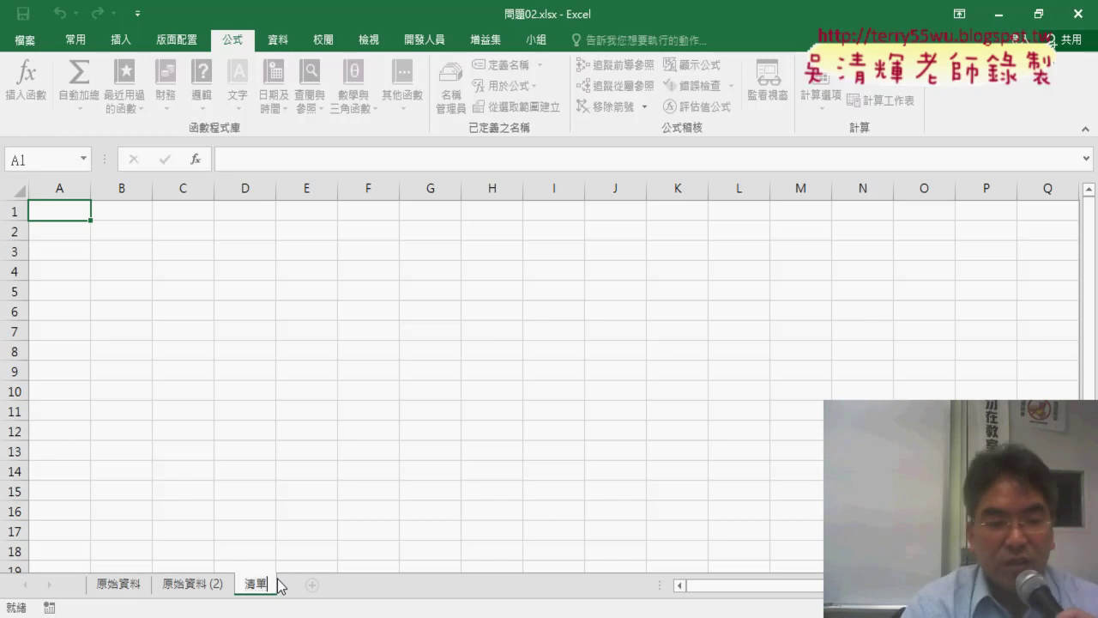
key("Return")
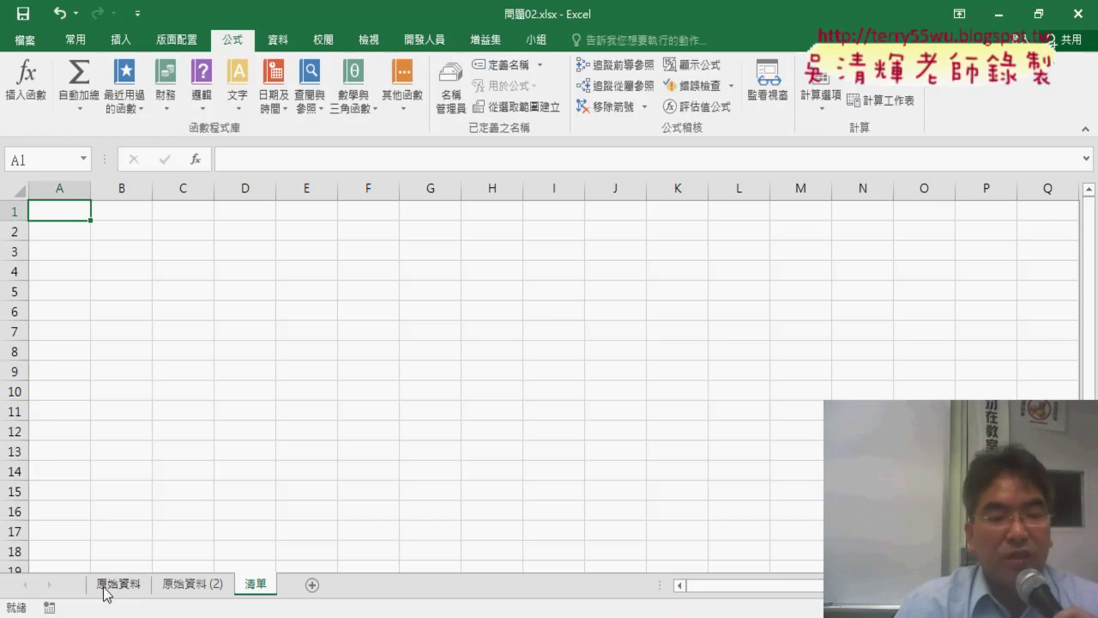
left_click(112, 587)
left_click_drag(121, 188, 183, 188)
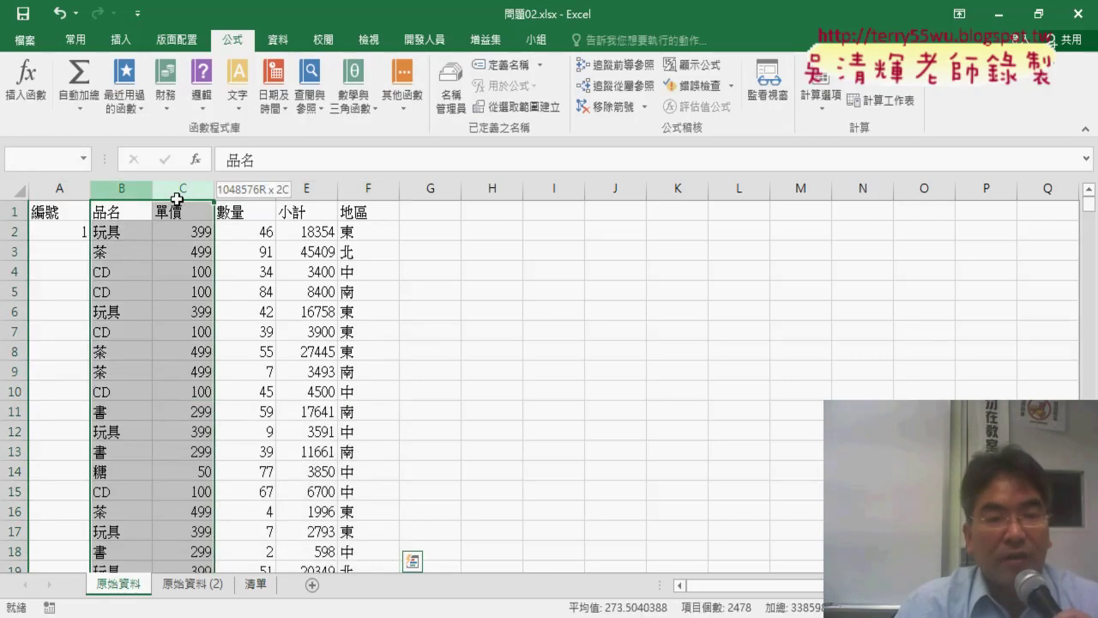
Step: Copy columns B, C and F from 原始資料 and paste them into A1 of 清單
left_click(381, 188, "ctrl")
right_click(378, 295)
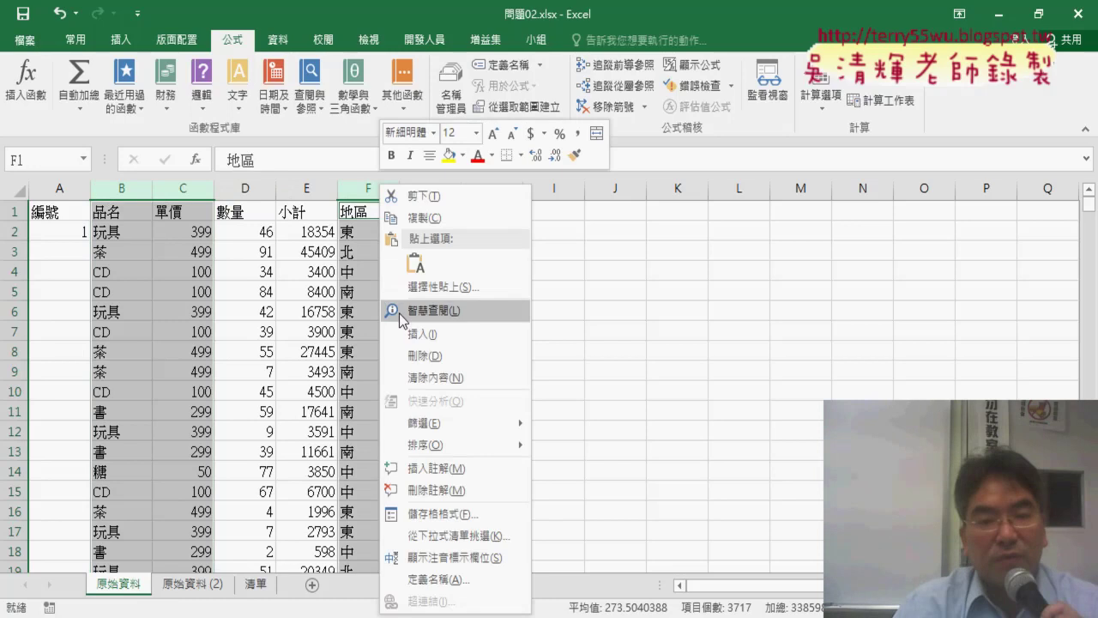
left_click(432, 209)
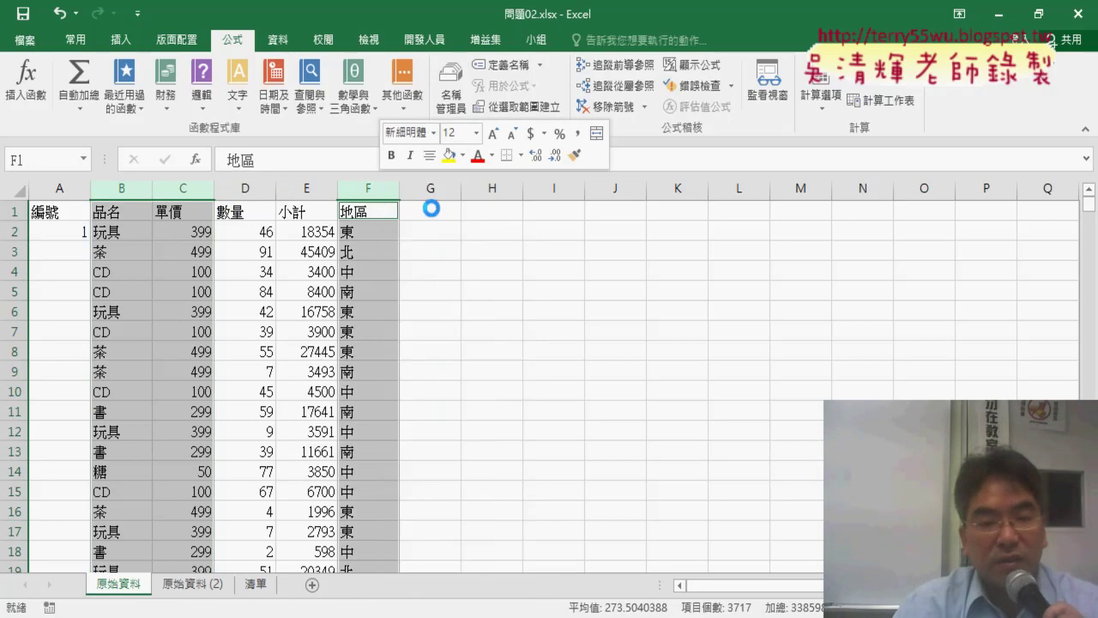
left_click(255, 584)
key("ctrl+v")
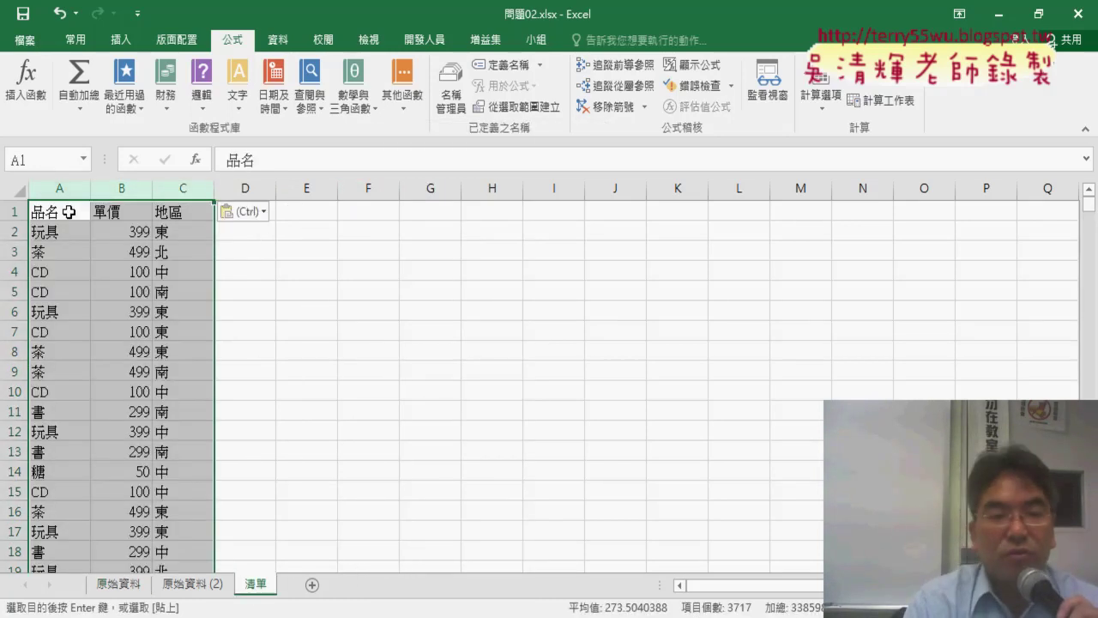
Step: Remove duplicate 品名 entries in column A alone, treating row 1 as headers
left_click(60, 188)
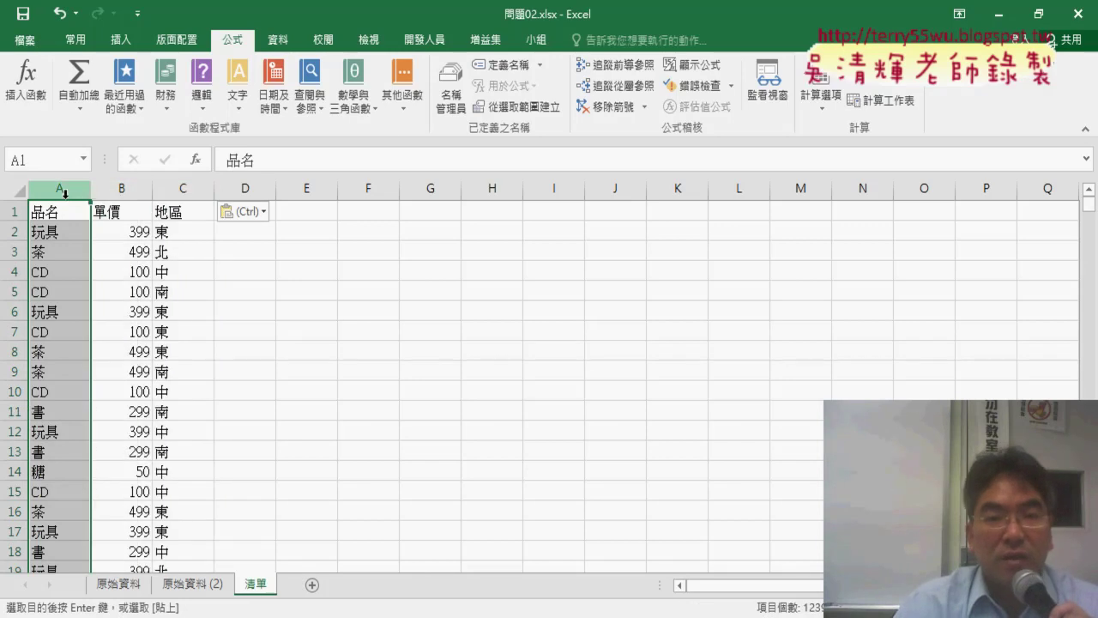
left_click(278, 40)
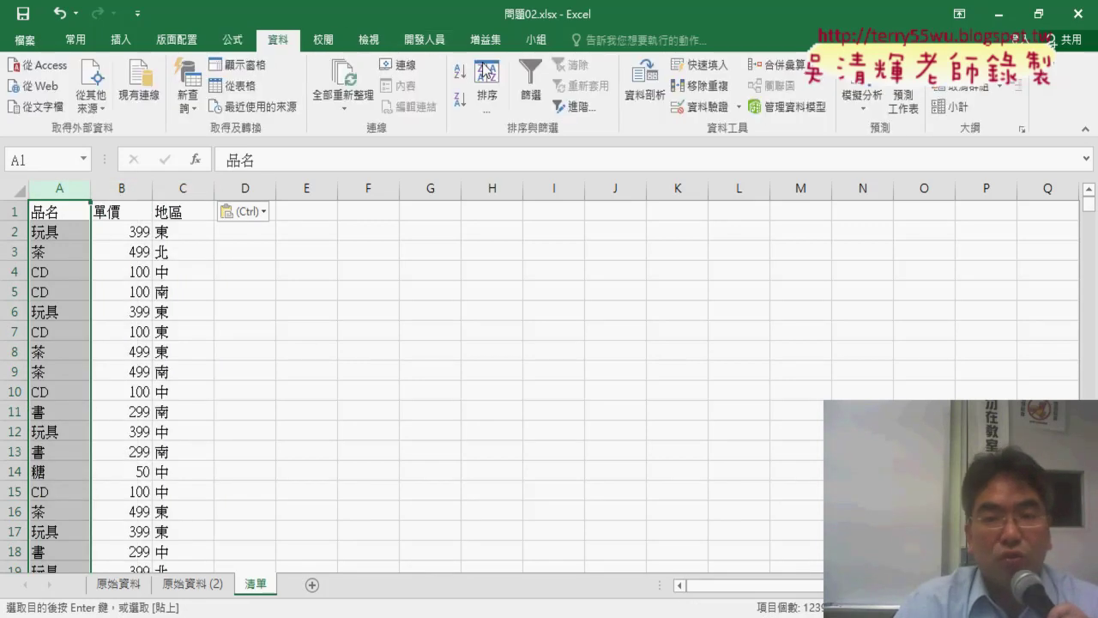
left_click(703, 85)
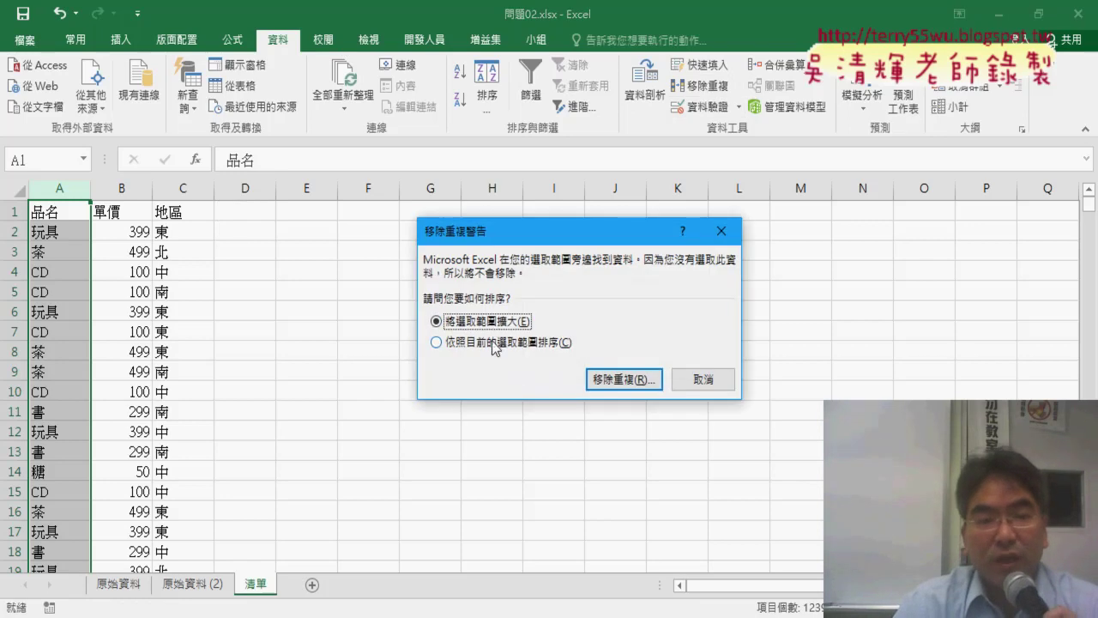
left_click(494, 343)
left_click(635, 378)
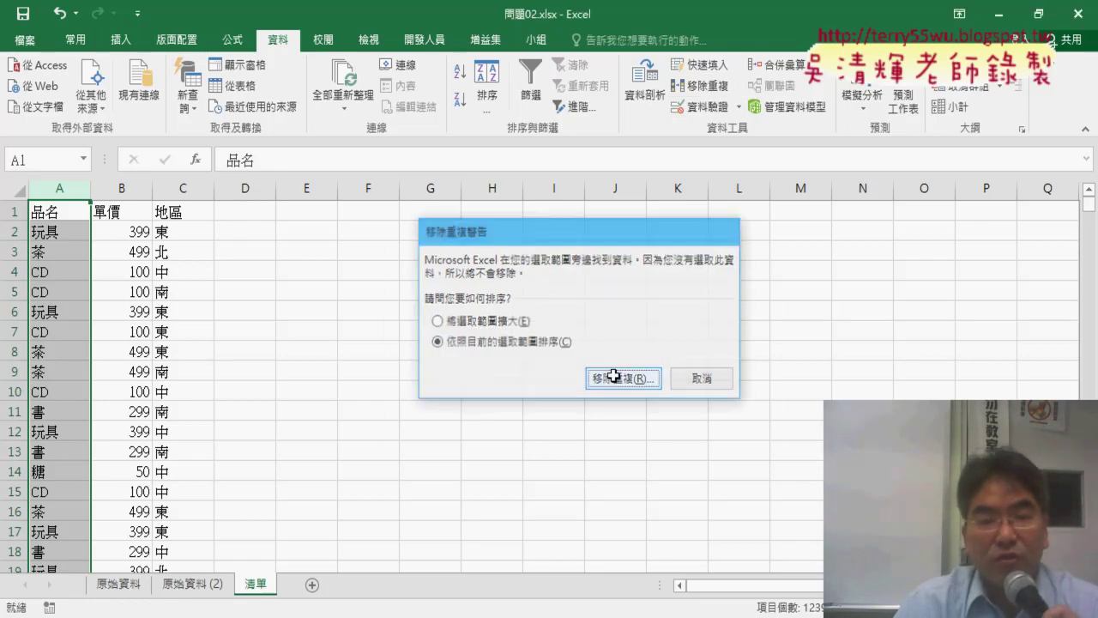
left_click(648, 255)
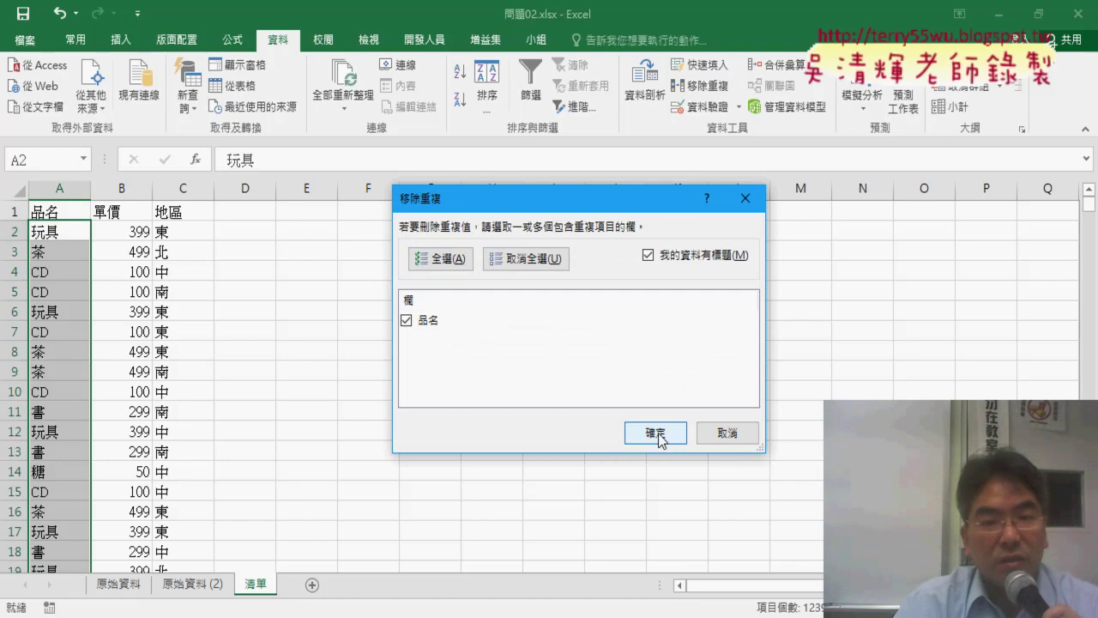
left_click(656, 434)
left_click(568, 370)
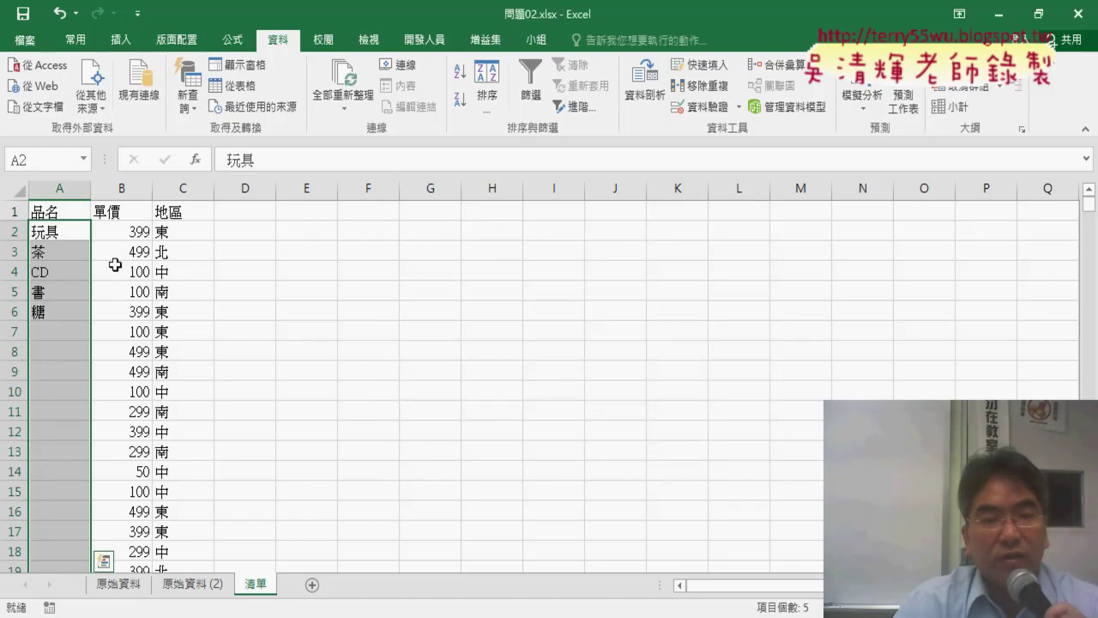
Step: Remove duplicate 單價 values in column B using only the current selection
left_click(121, 188)
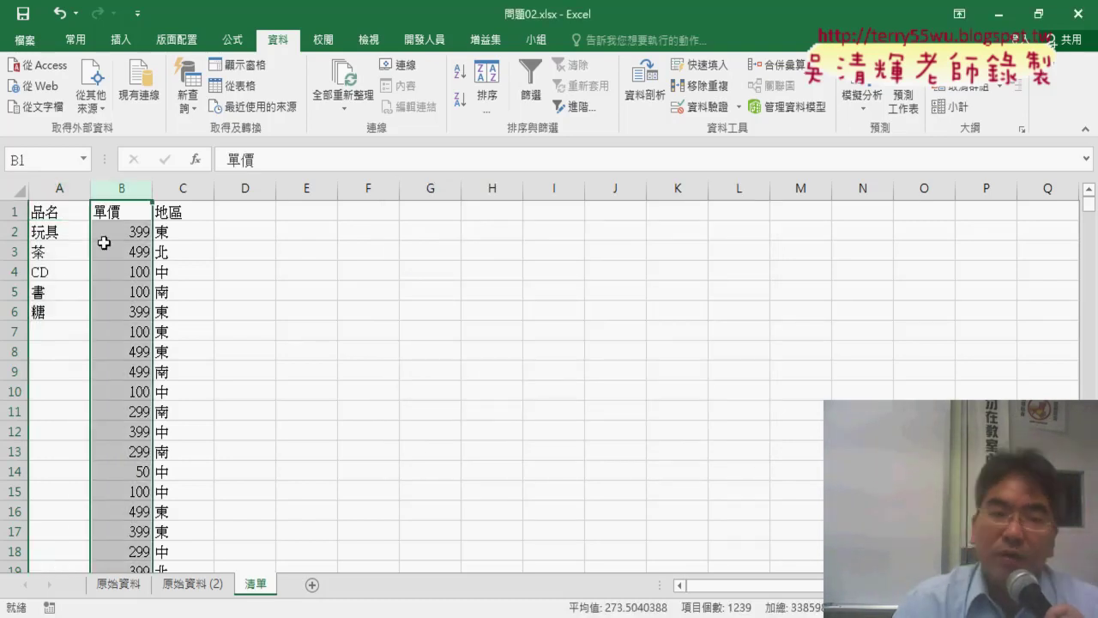
left_click(700, 85)
left_click(506, 343)
left_click(617, 381)
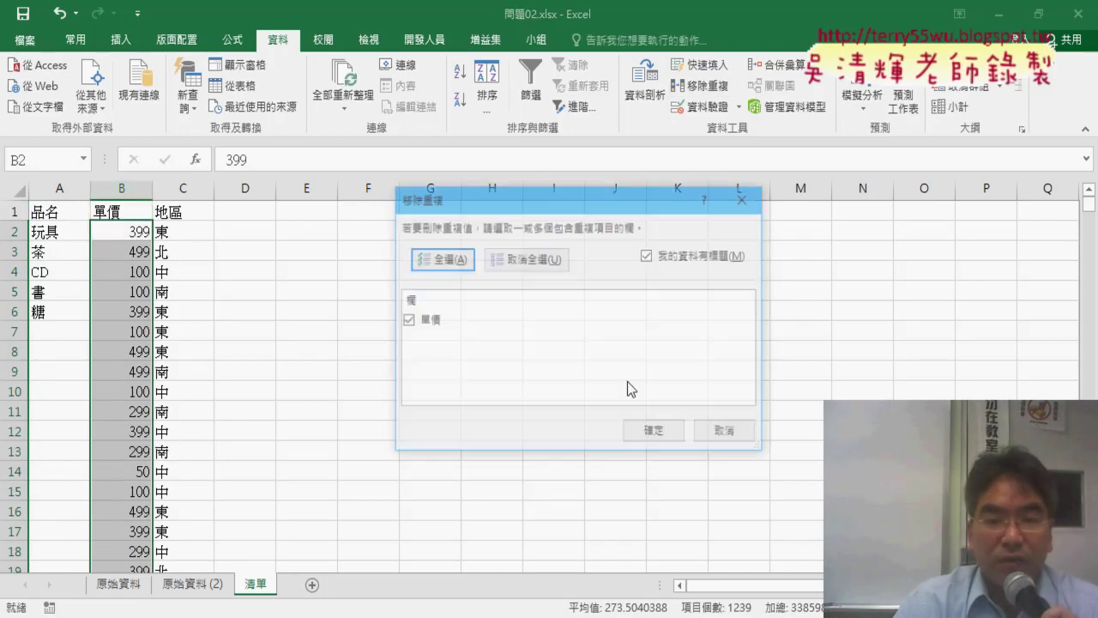
left_click(656, 433)
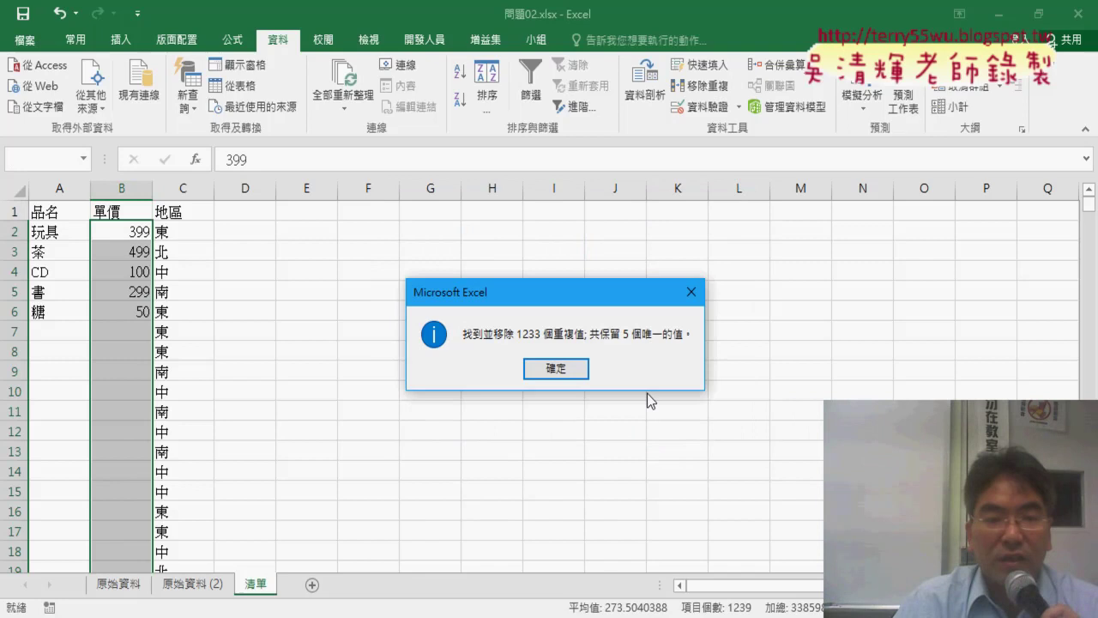
left_click(556, 368)
Step: Remove duplicate 地區 values in column C, treating row 1 as a header
left_click(183, 188)
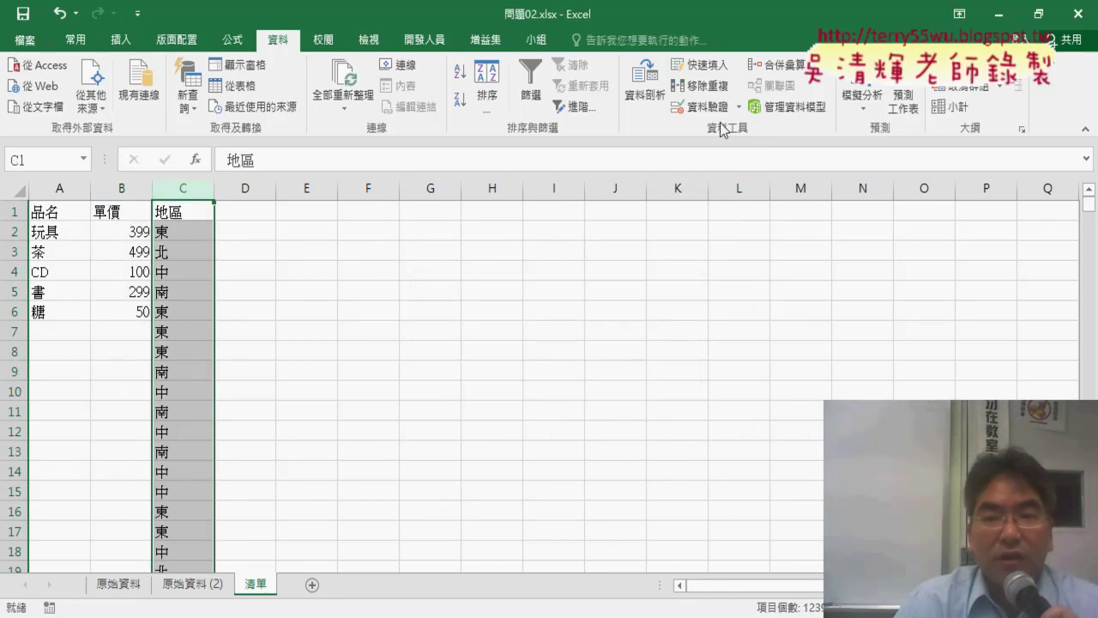
left_click(699, 85)
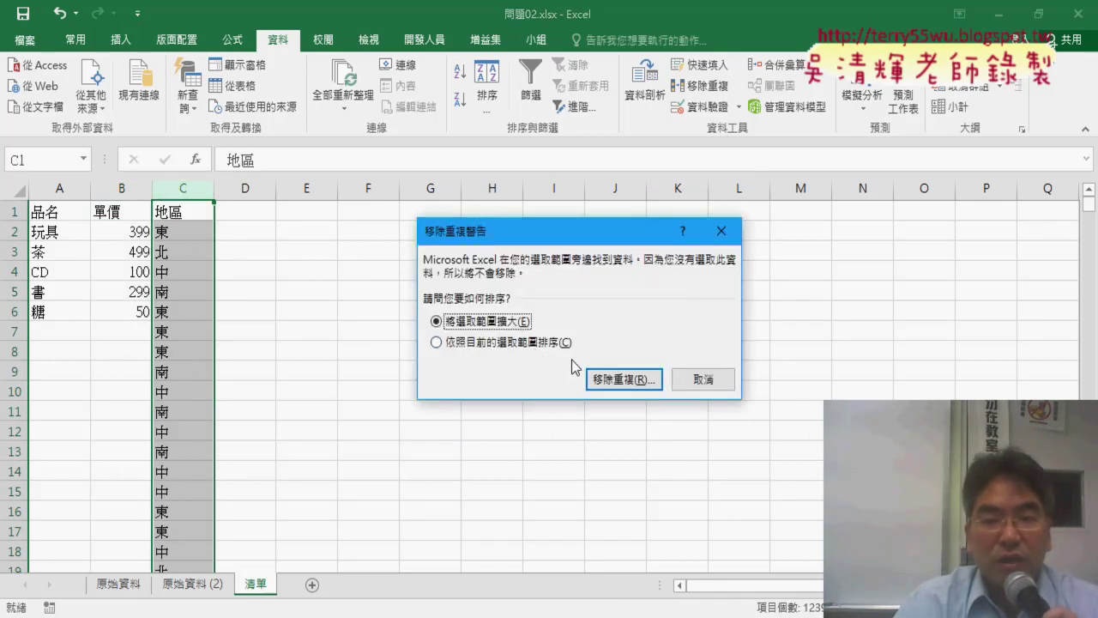
left_click(624, 378)
left_click(648, 255)
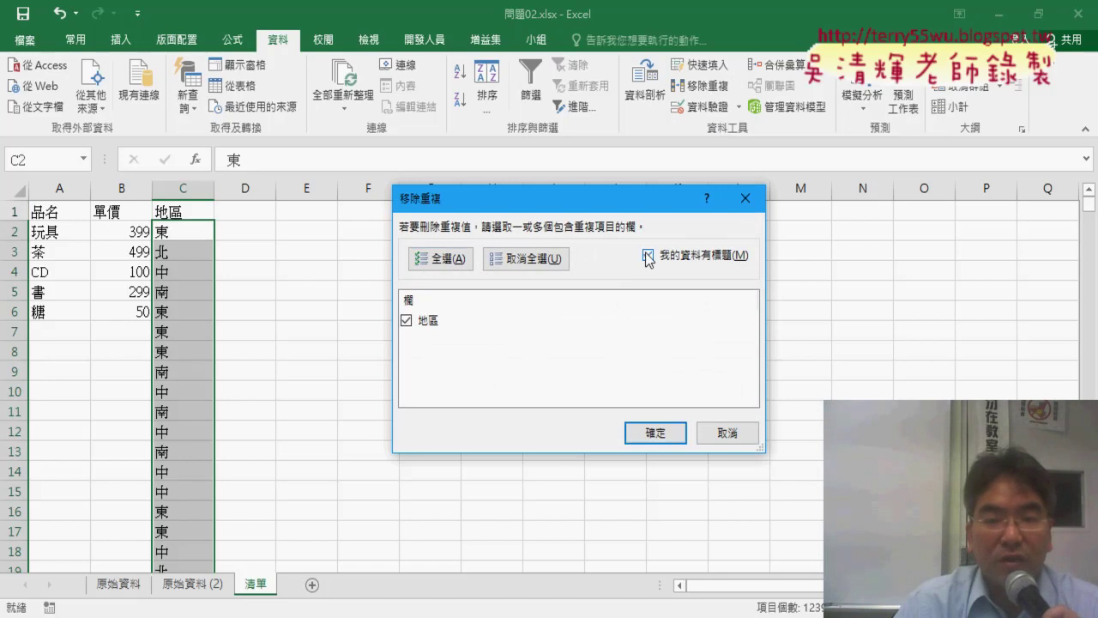
left_click(651, 431)
key("Return")
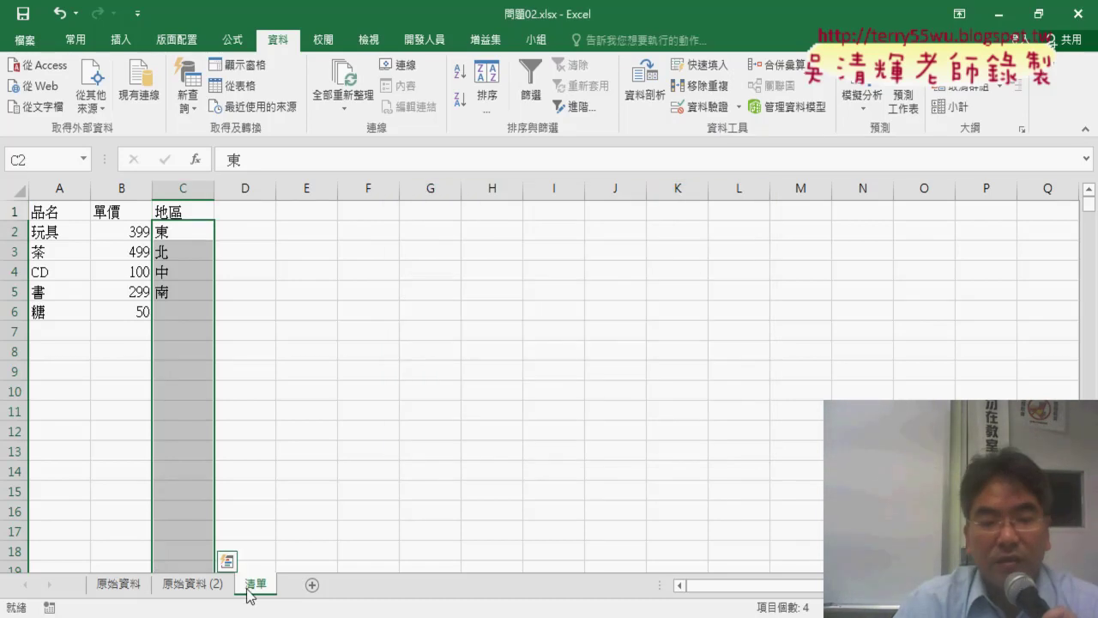
Step: Select the 品名 values from B2 to the last row on 原始資料
left_click(121, 585)
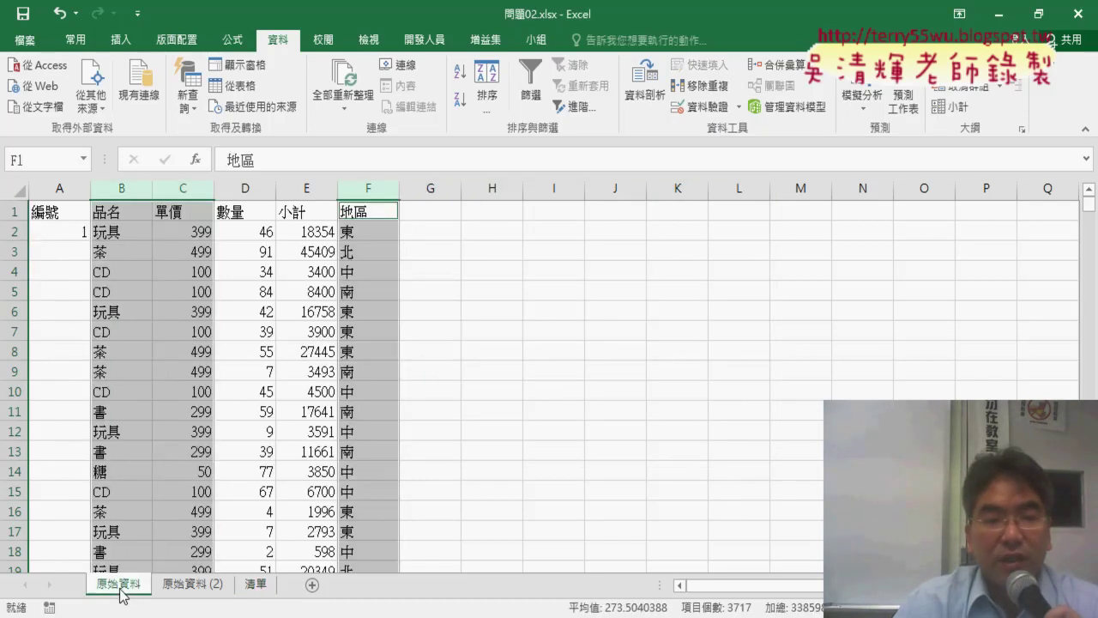
left_click(119, 188)
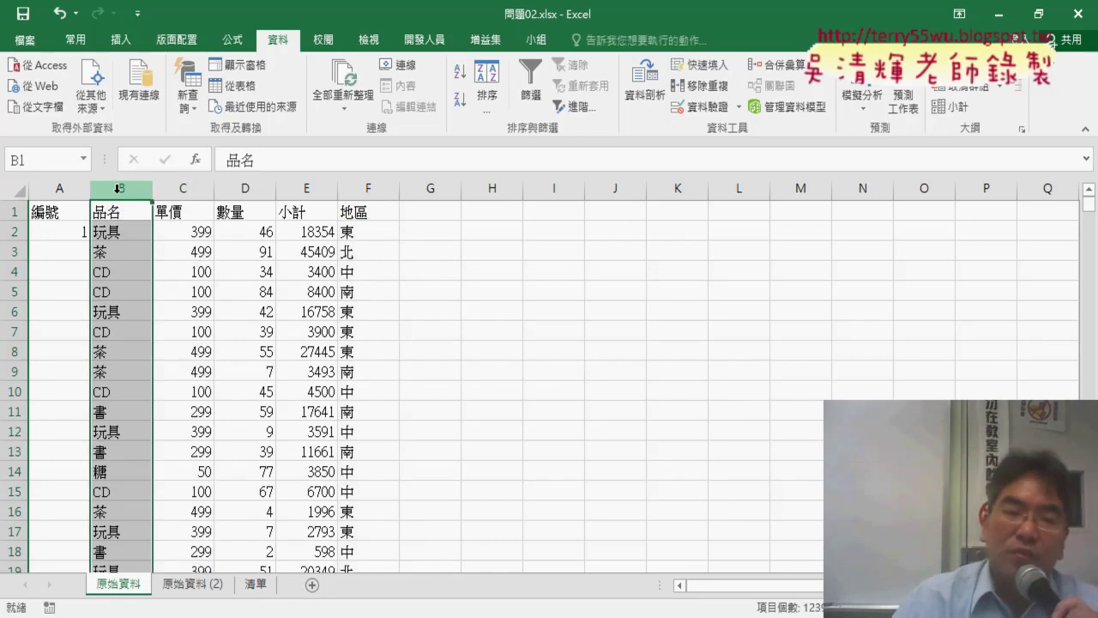
left_click(117, 209)
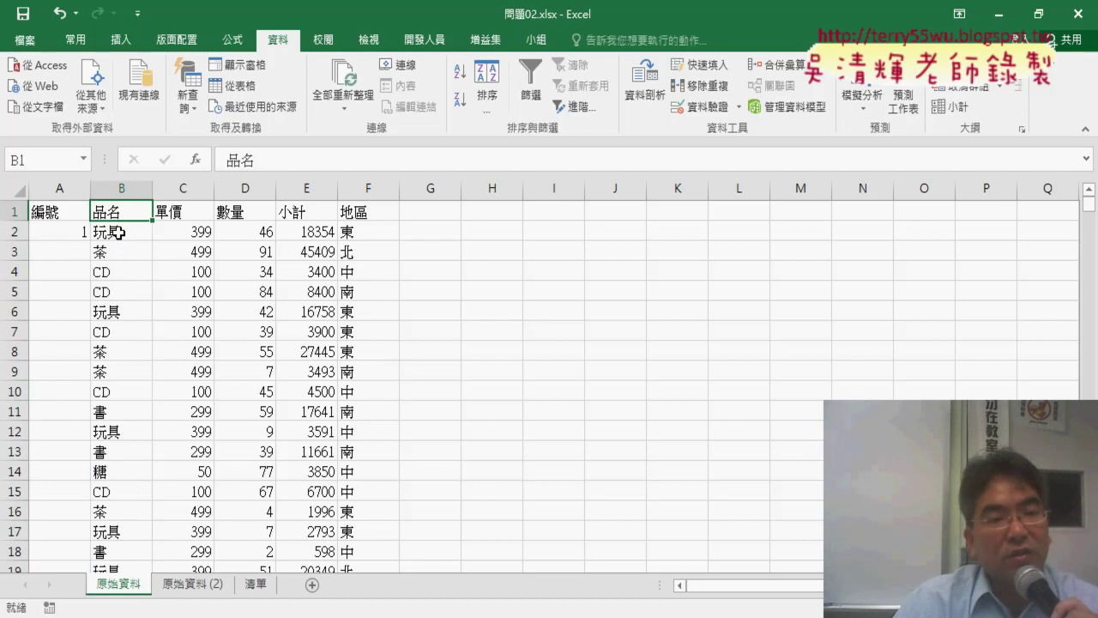
left_click(123, 232)
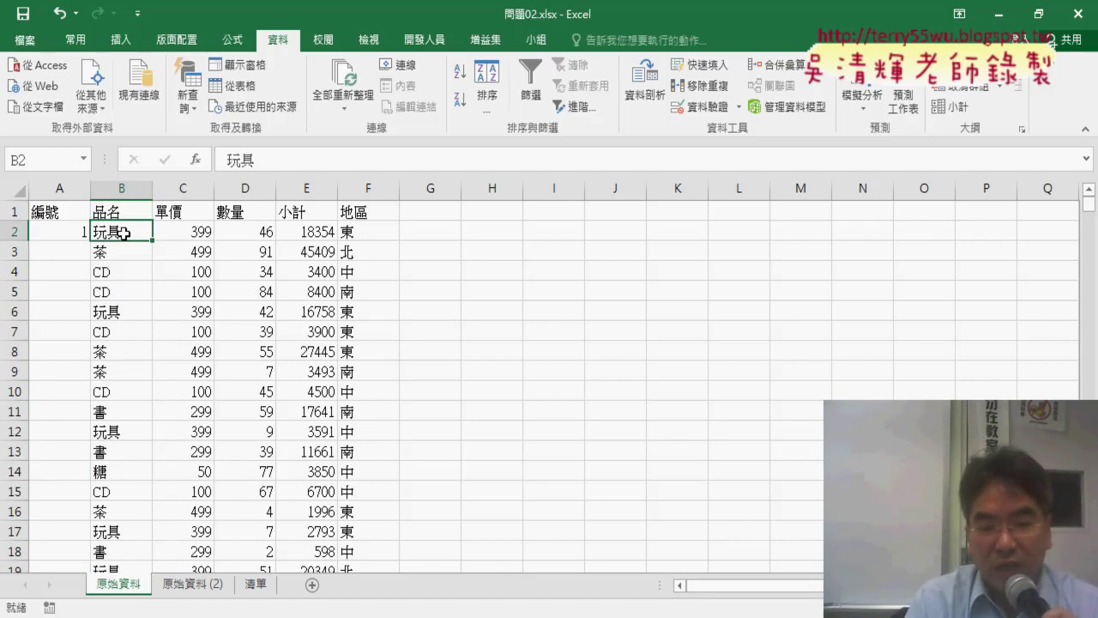
key("ctrl+shift+Down")
key("ctrl+shift+Down")
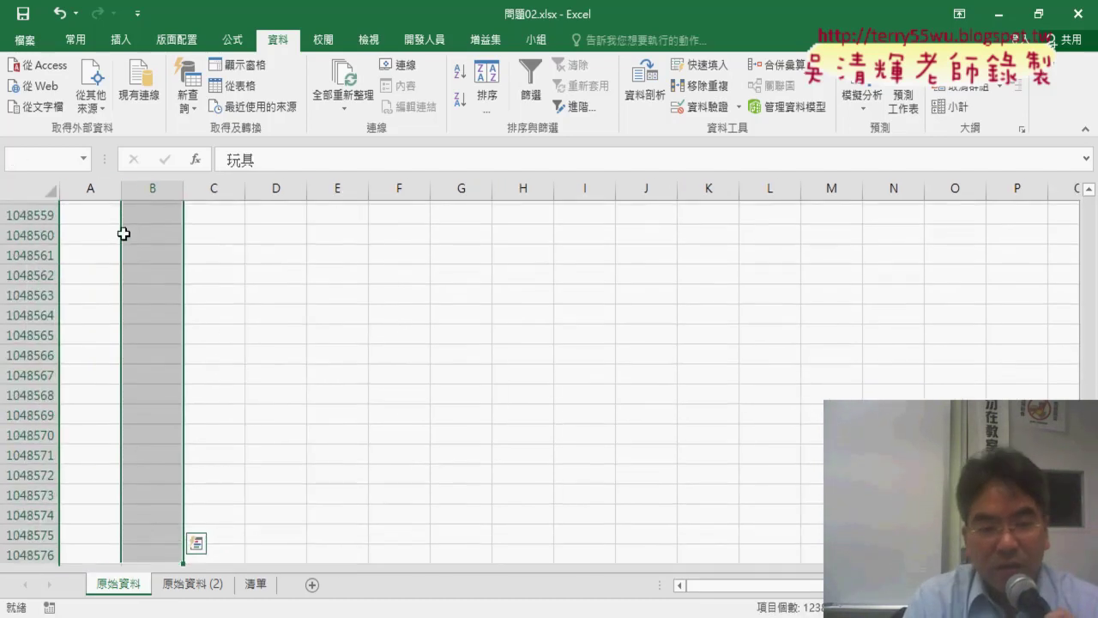
Step: Select B2 to the last 品名 on 原始資料 (2), then go back to 清單
left_click(196, 586)
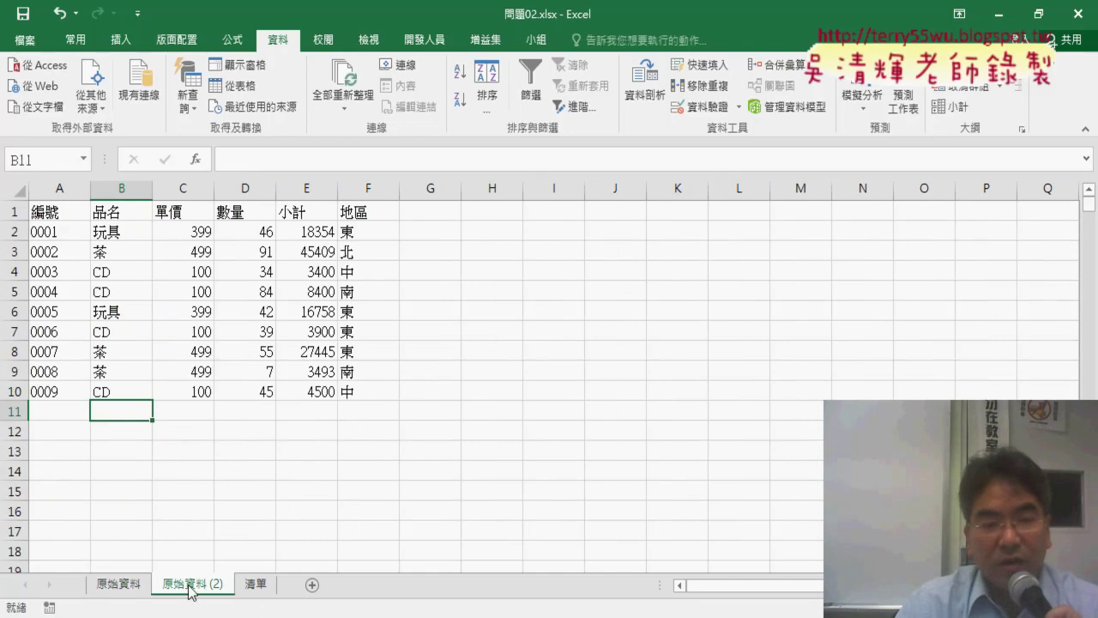
left_click(115, 230)
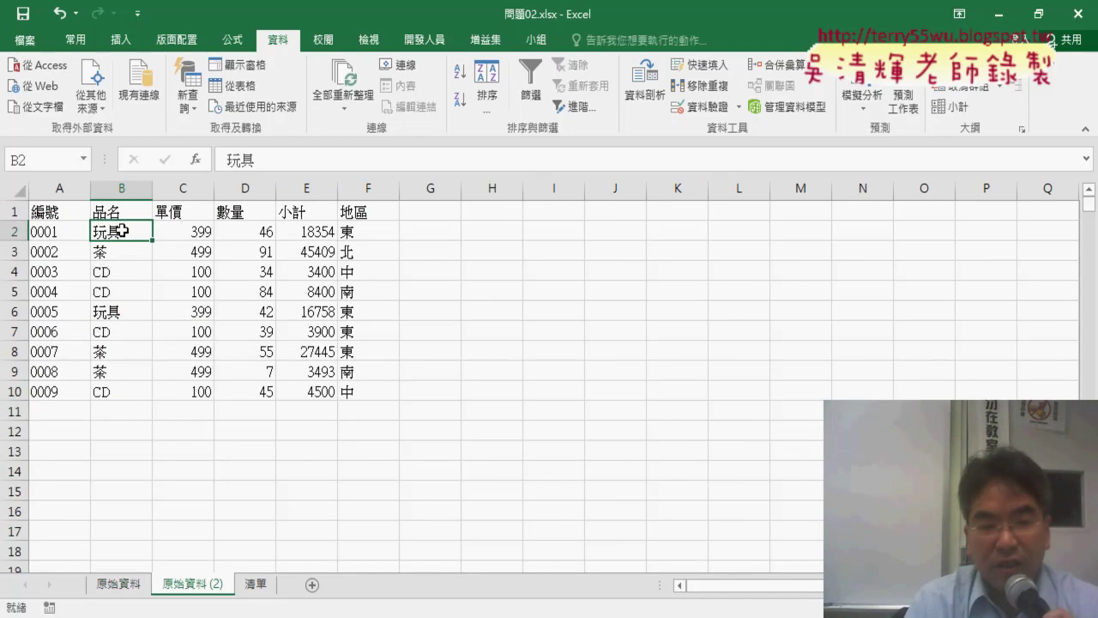
key("ctrl+shift+Down")
key("ctrl+shift+Down")
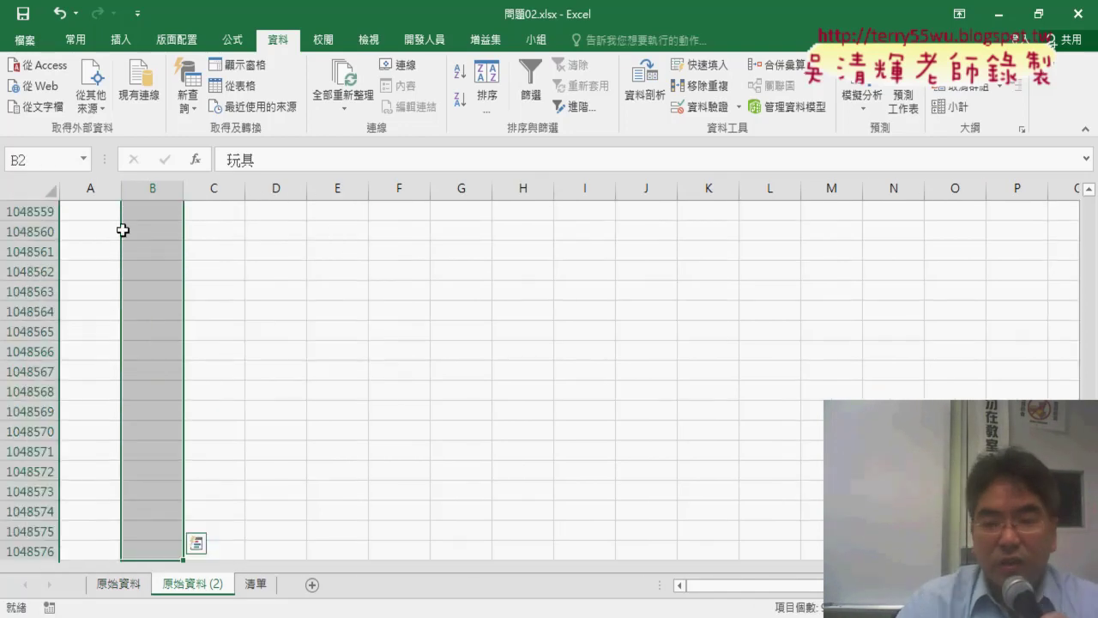
key("ctrl+BackSpace")
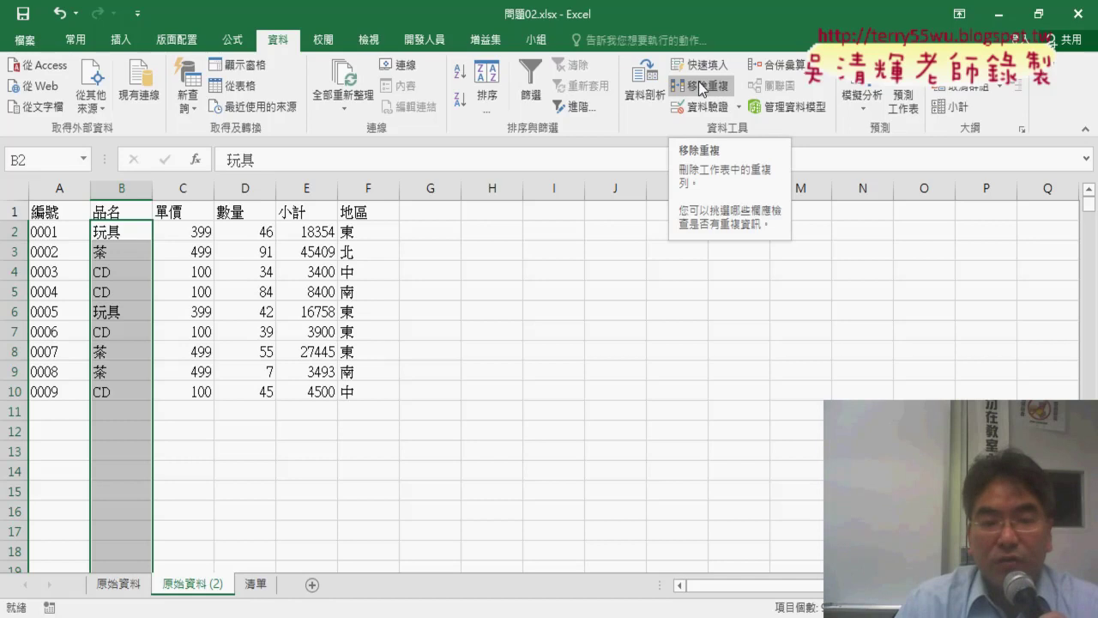
left_click(258, 585)
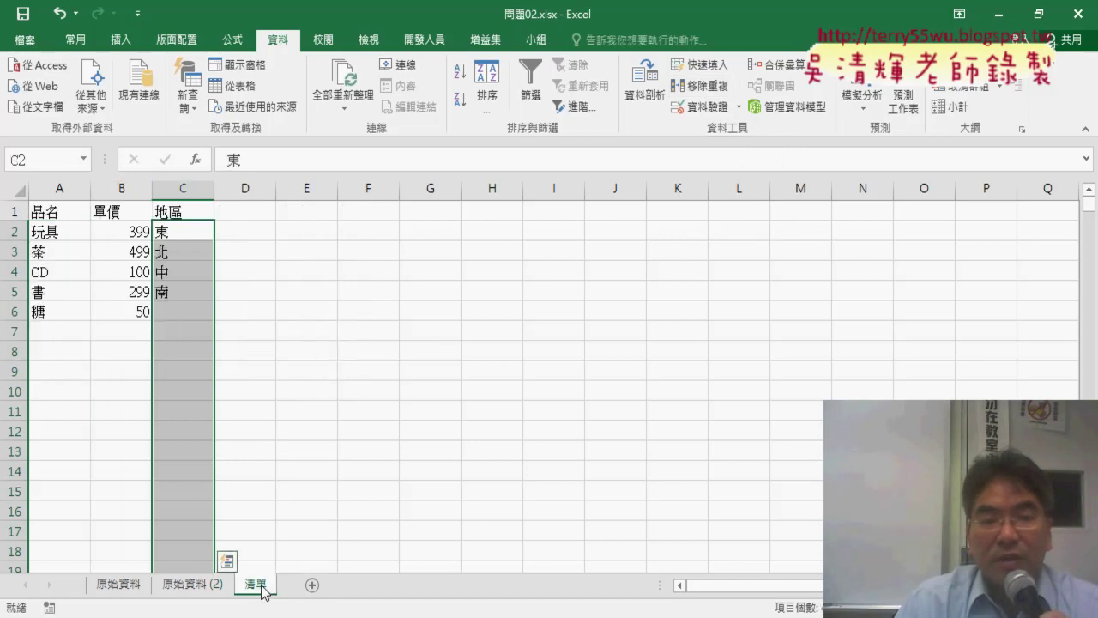
Step: Create names from A1:B6's top row only, giving 品名 and 單價
left_click_drag(53, 212, 119, 302)
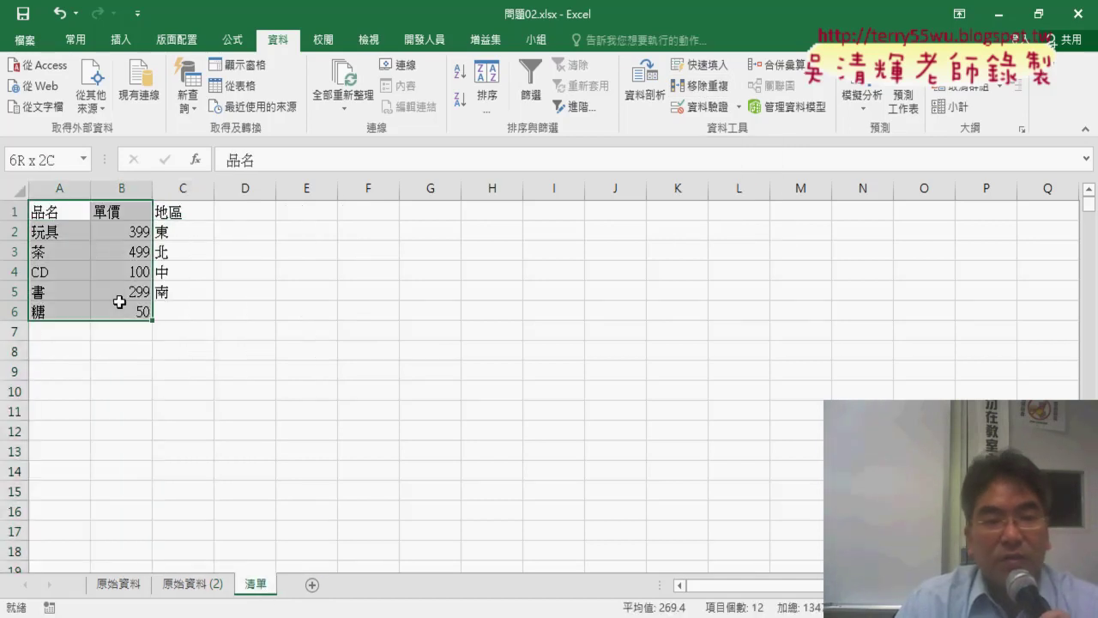
left_click_drag(89, 305, 126, 307)
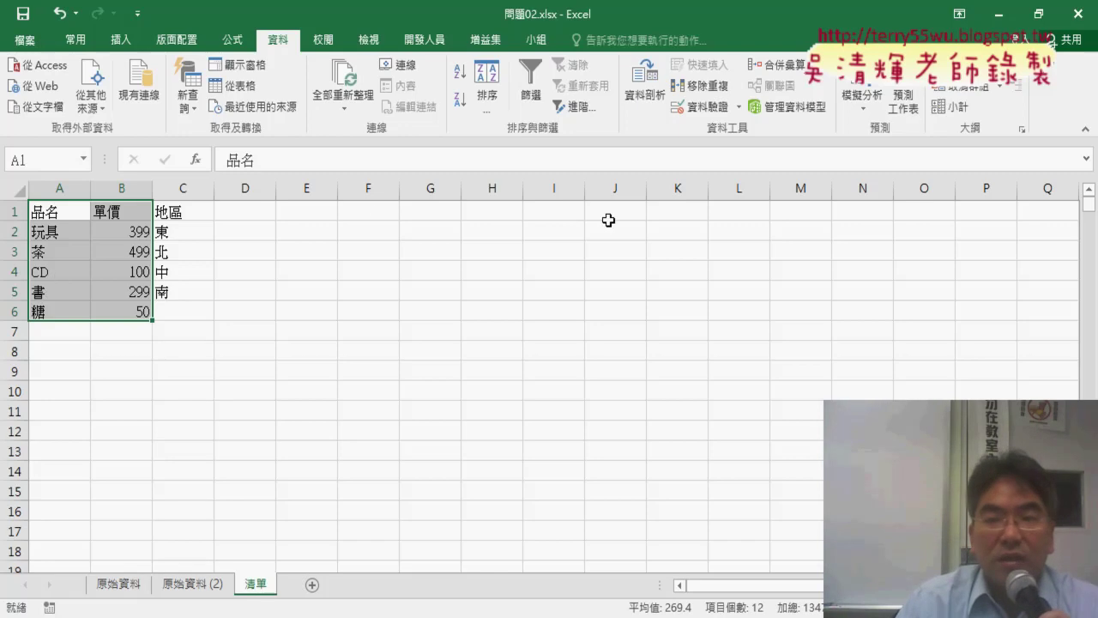
left_click(234, 40)
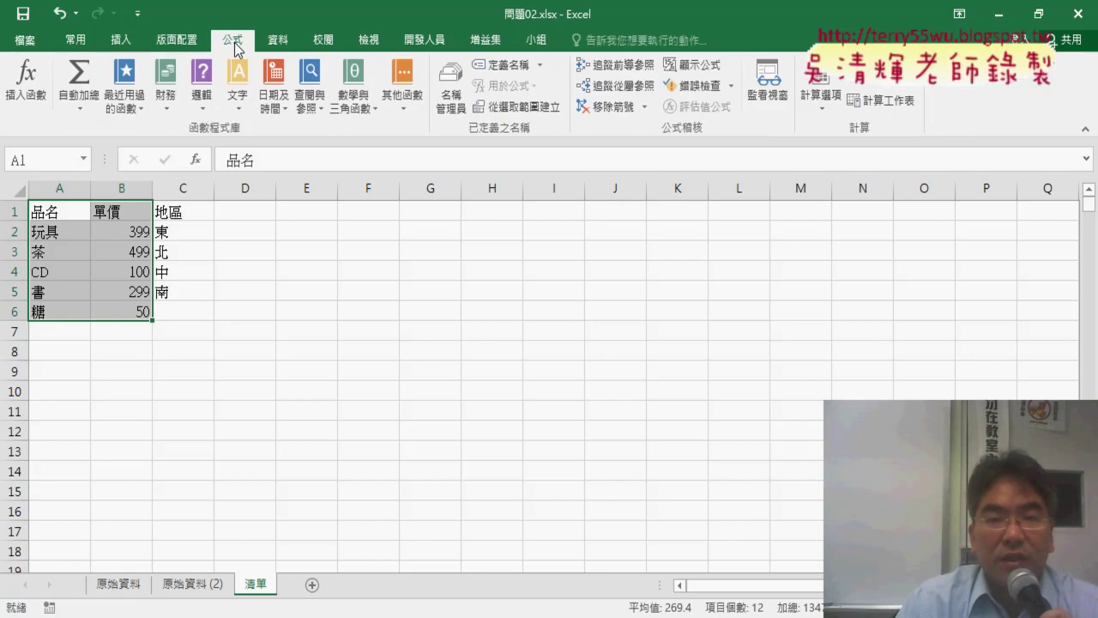
left_click(522, 110)
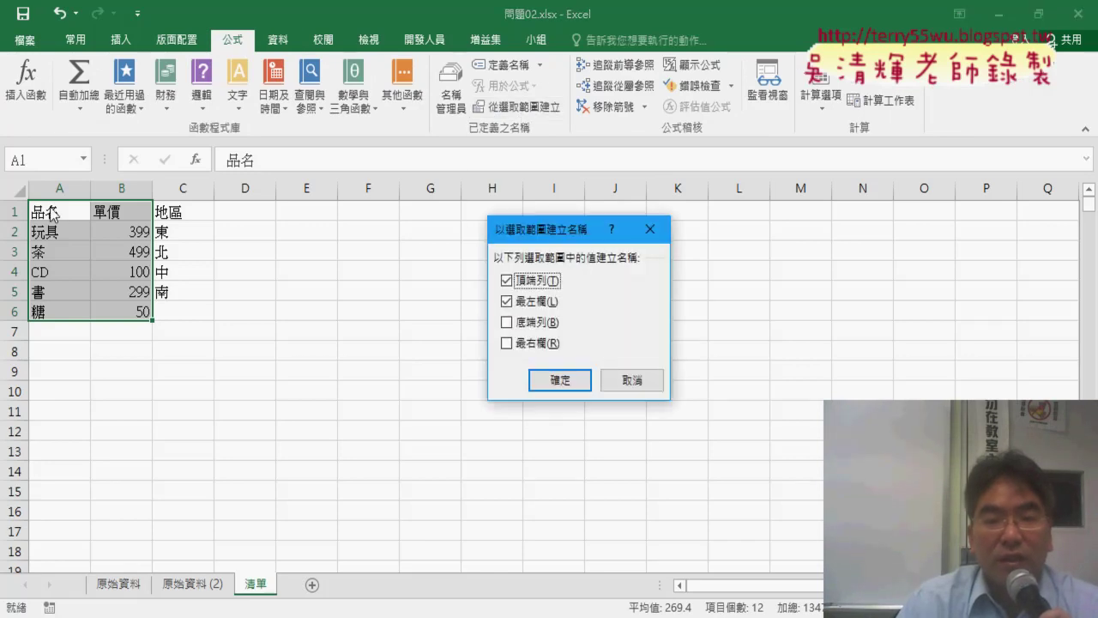
left_click(507, 303)
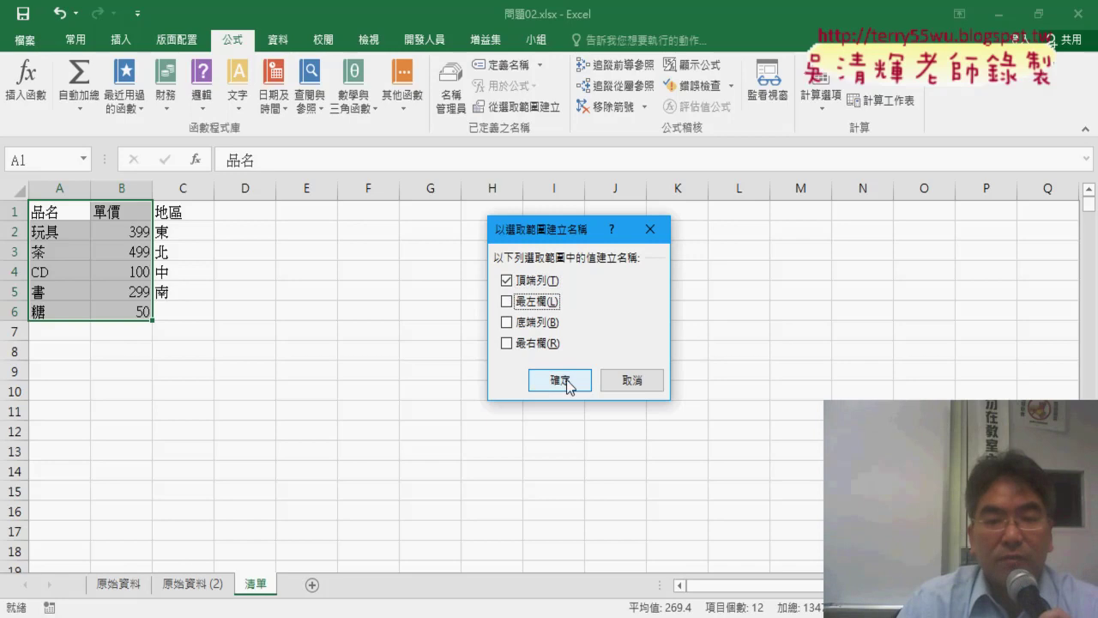
left_click(559, 380)
Step: Review 品名 (A2:A6) and 單價 (B2:B6) in Name Manager, then close it
left_click(450, 94)
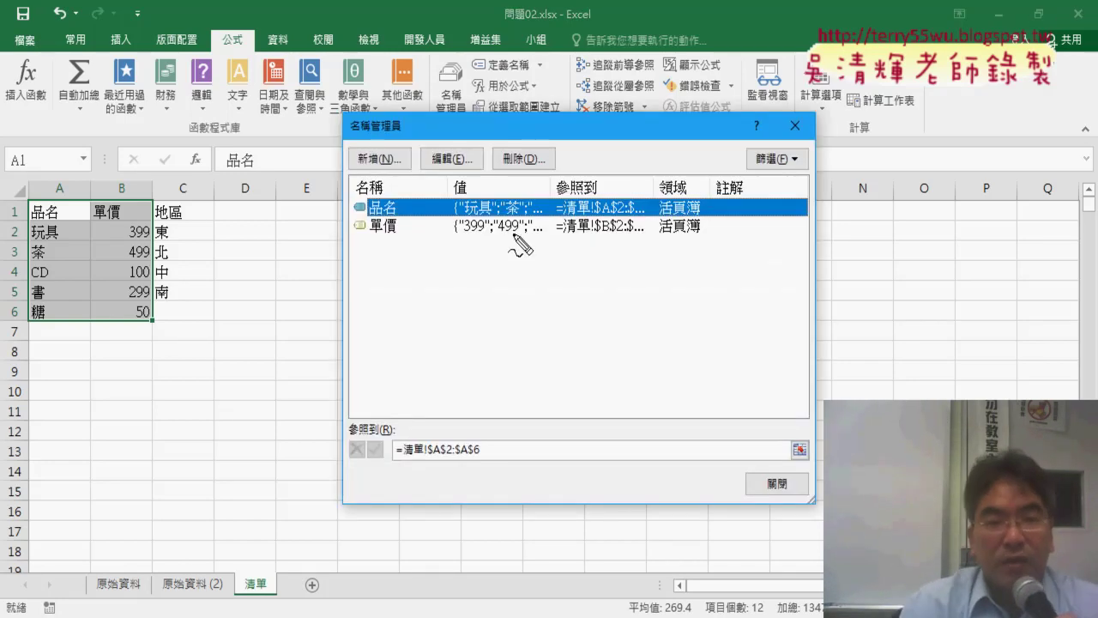
left_click_drag(382, 219, 377, 214)
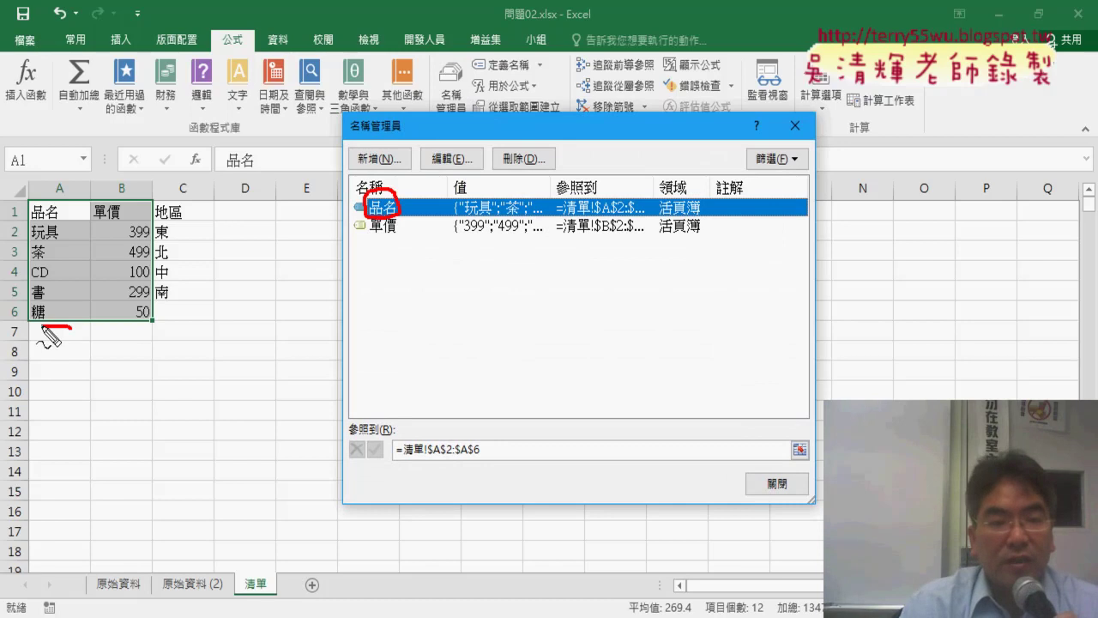
left_click_drag(70, 326, 39, 214)
left_click_drag(151, 330, 141, 219)
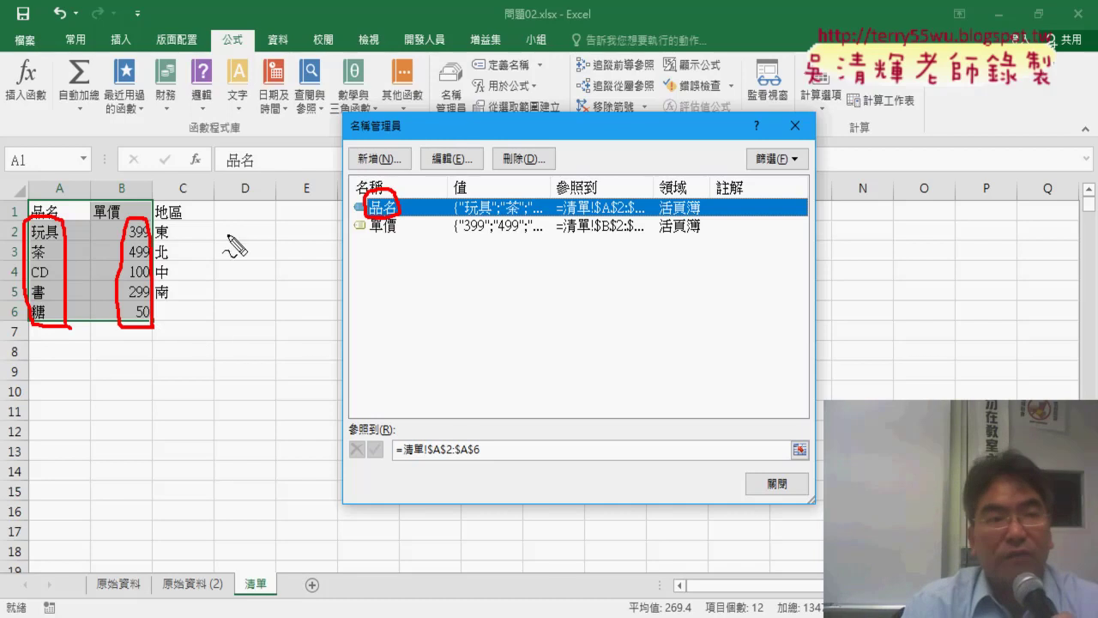
key("Escape")
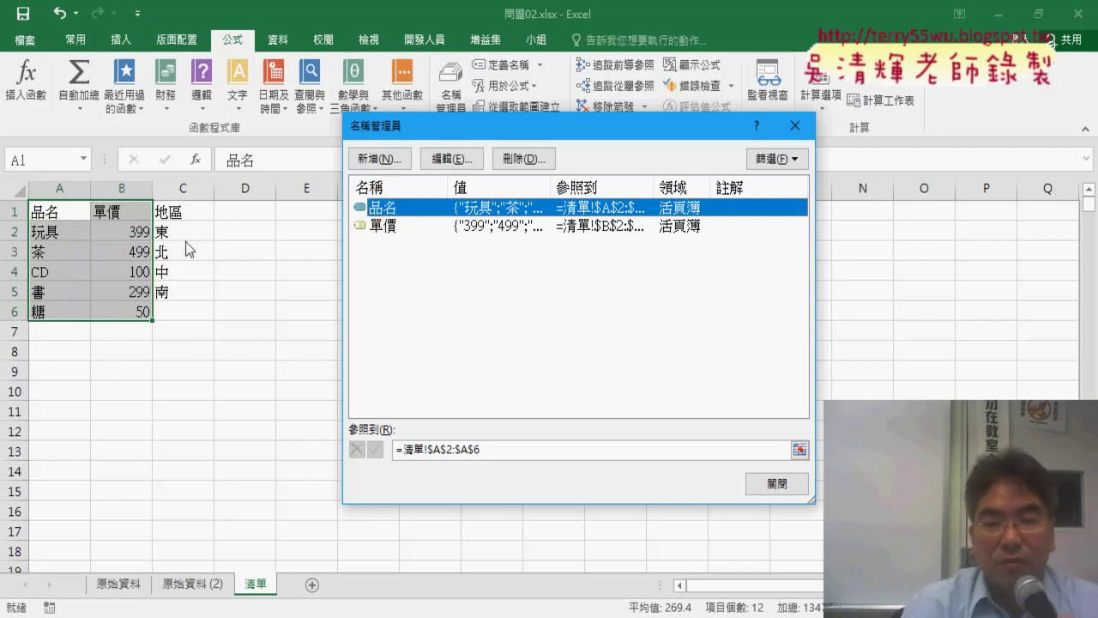
left_click(775, 483)
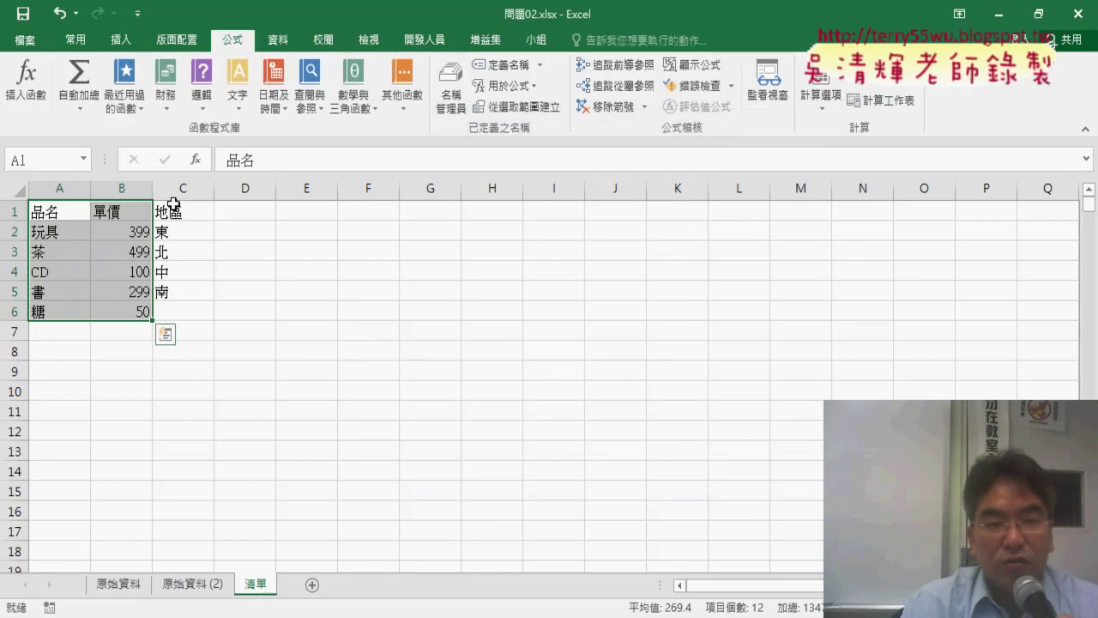
left_click_drag(172, 211, 177, 291)
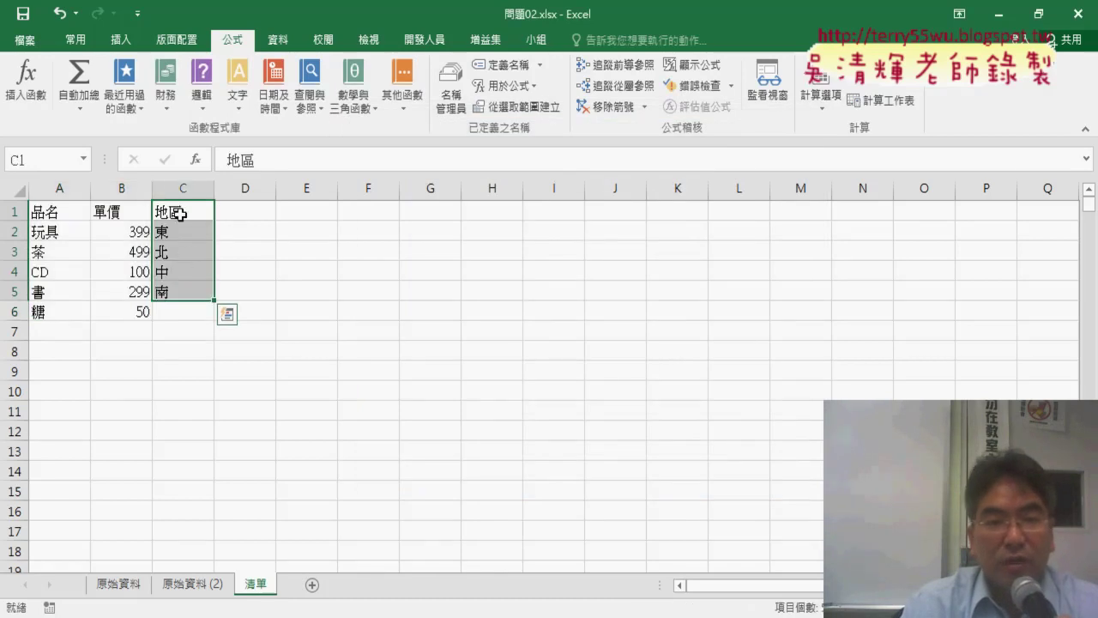
left_click(525, 108)
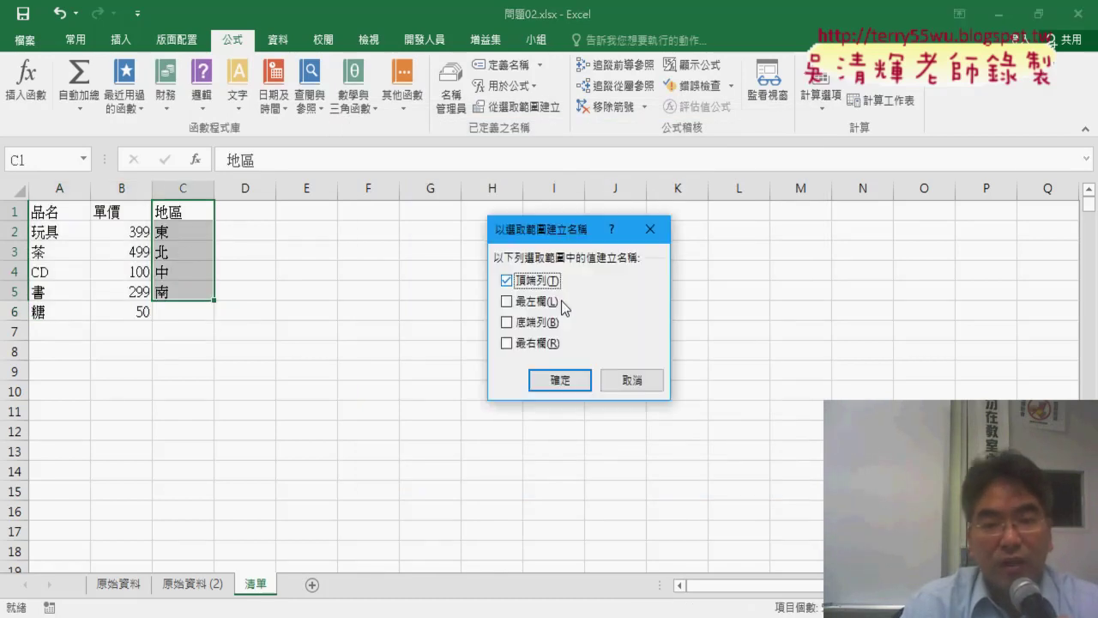
left_click(553, 388)
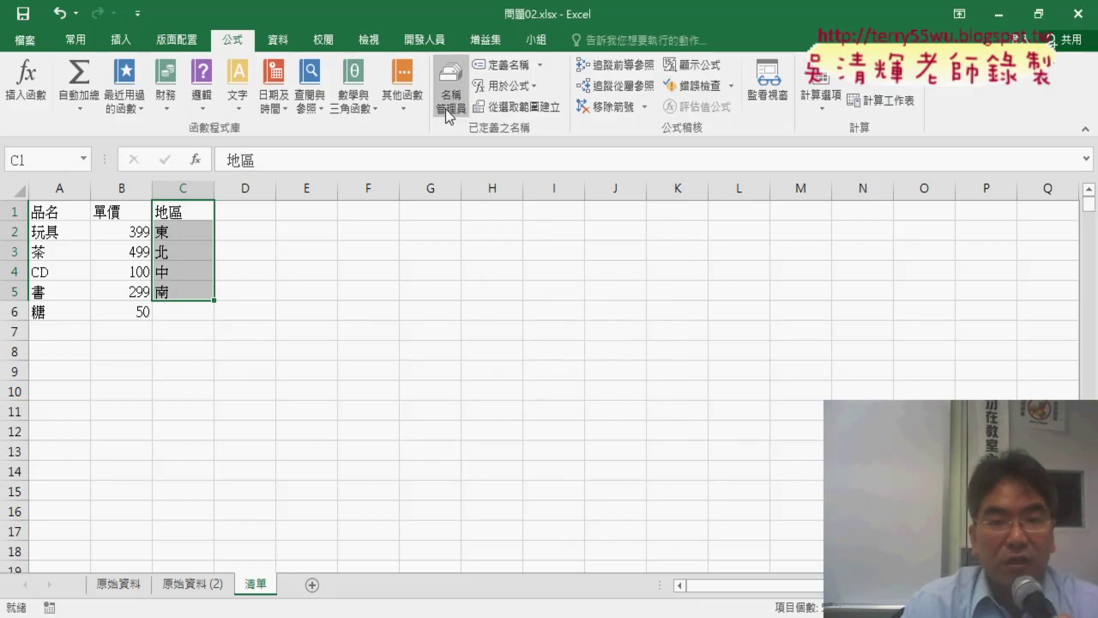
left_click(446, 109)
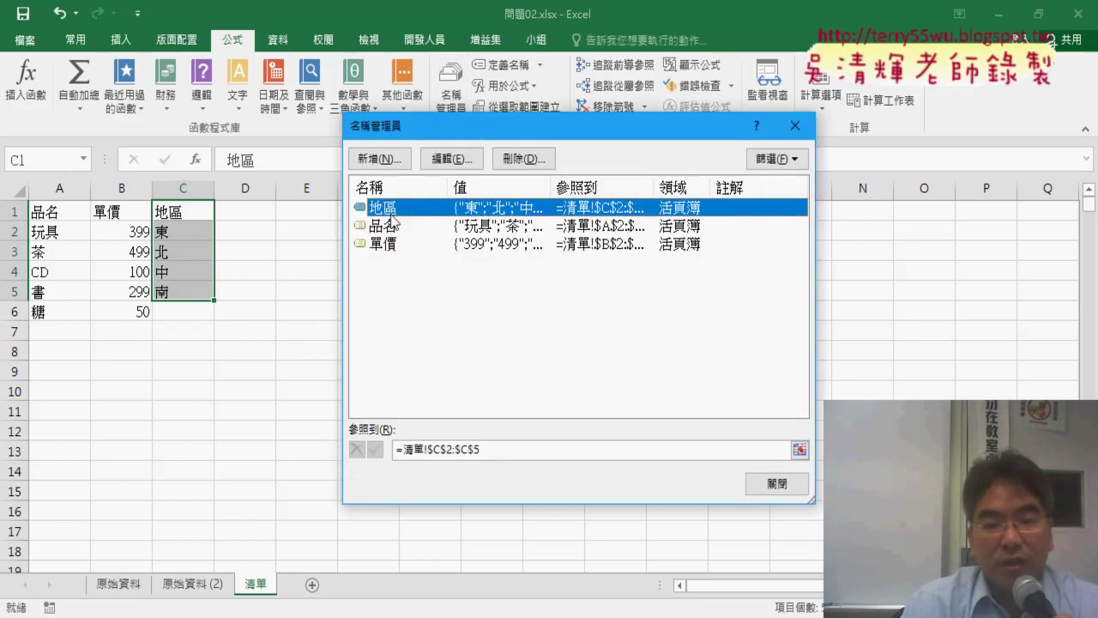
left_click(568, 448)
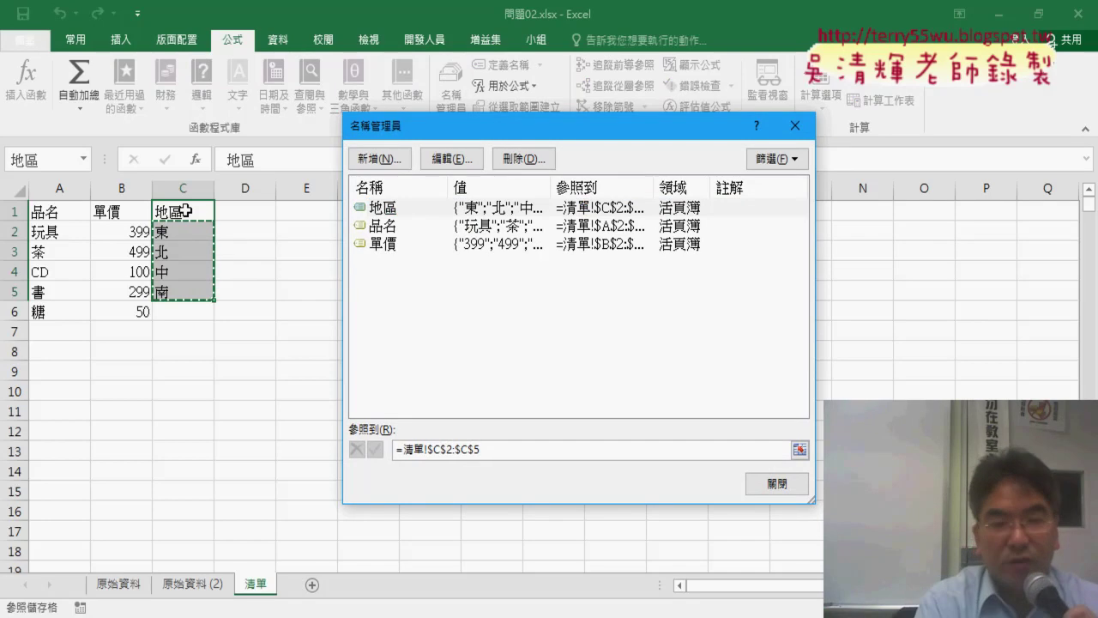
left_click_drag(266, 263, 302, 299)
left_click_drag(237, 249, 323, 322)
mouse_move(388, 265)
left_mouse_down()
mouse_move(360, 195)
mouse_move(403, 266)
left_mouse_up()
key("Escape")
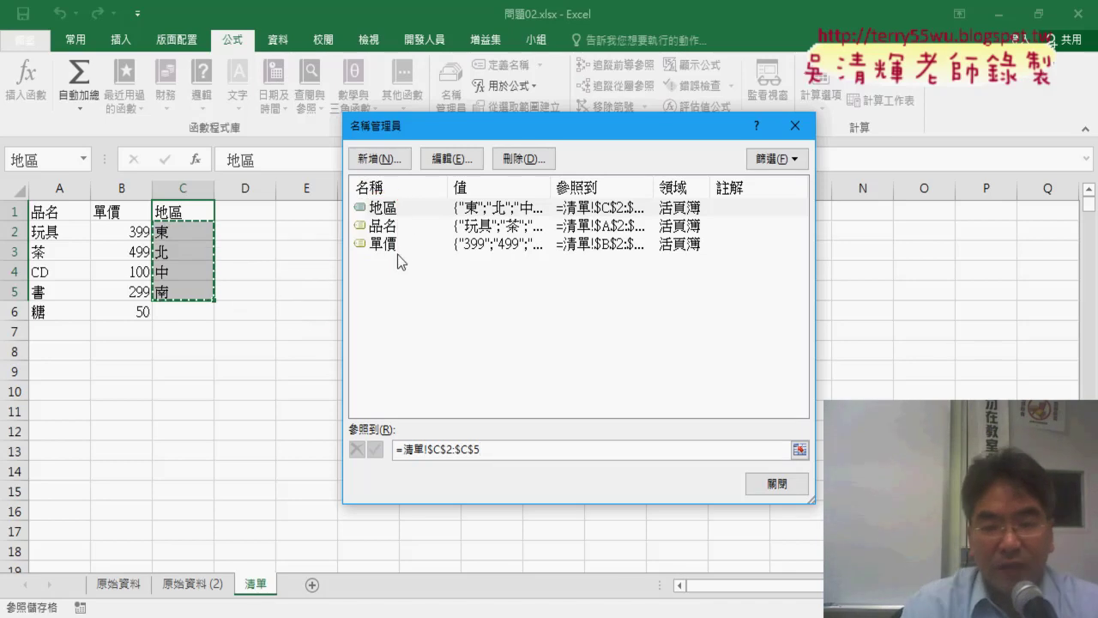
left_click(781, 485)
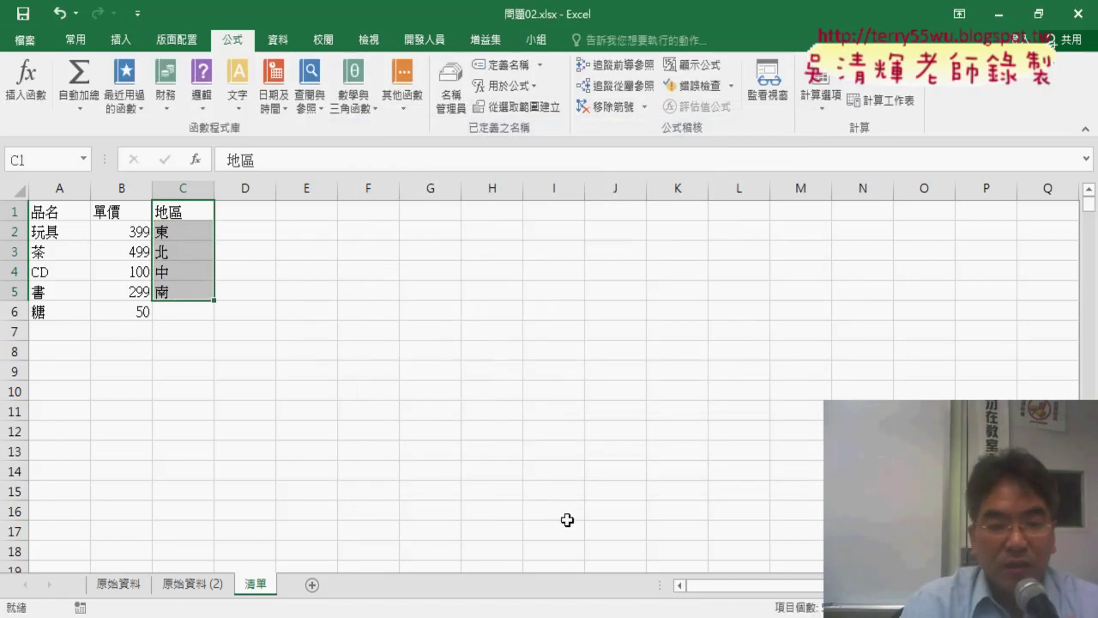
Step: On 原始資料 (2), open Data Validation for column B and review the Allow options
left_click(191, 586)
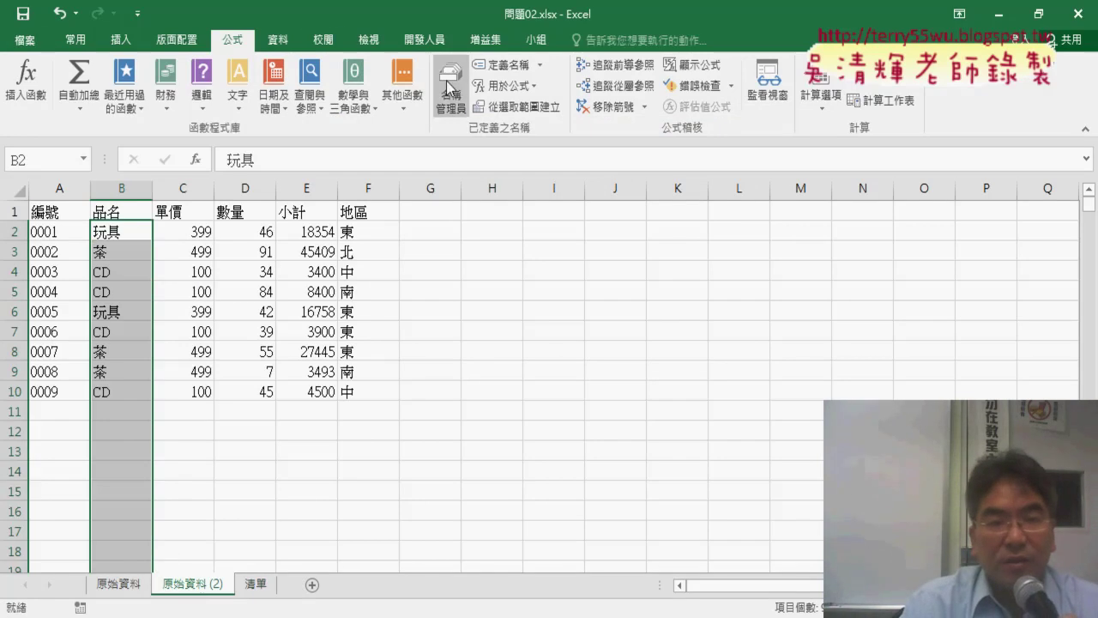
left_click(278, 43)
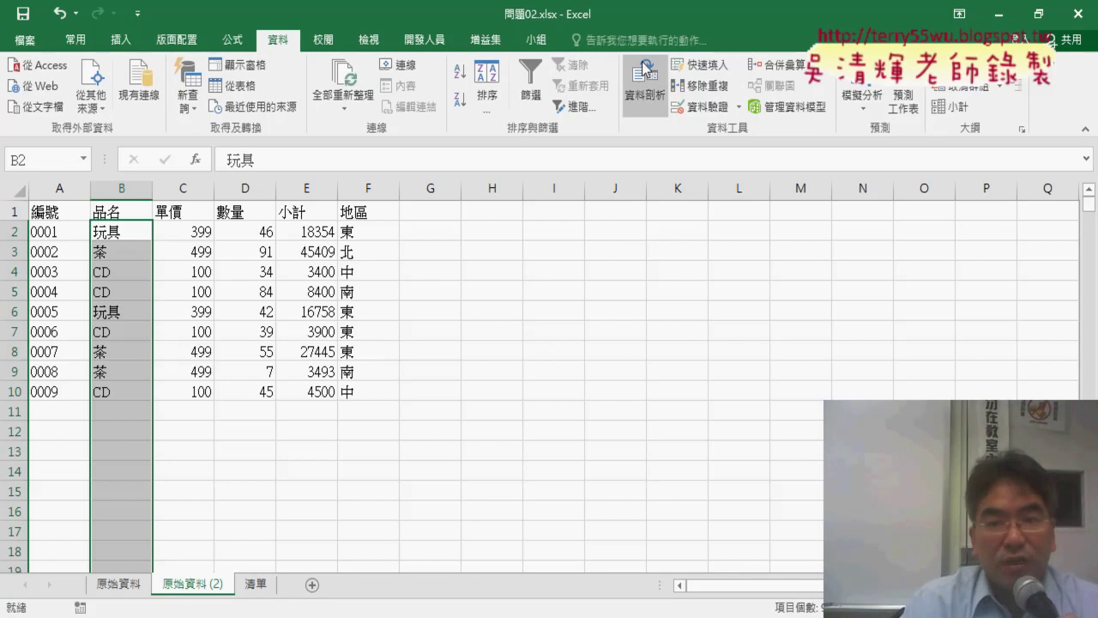
left_click(700, 108)
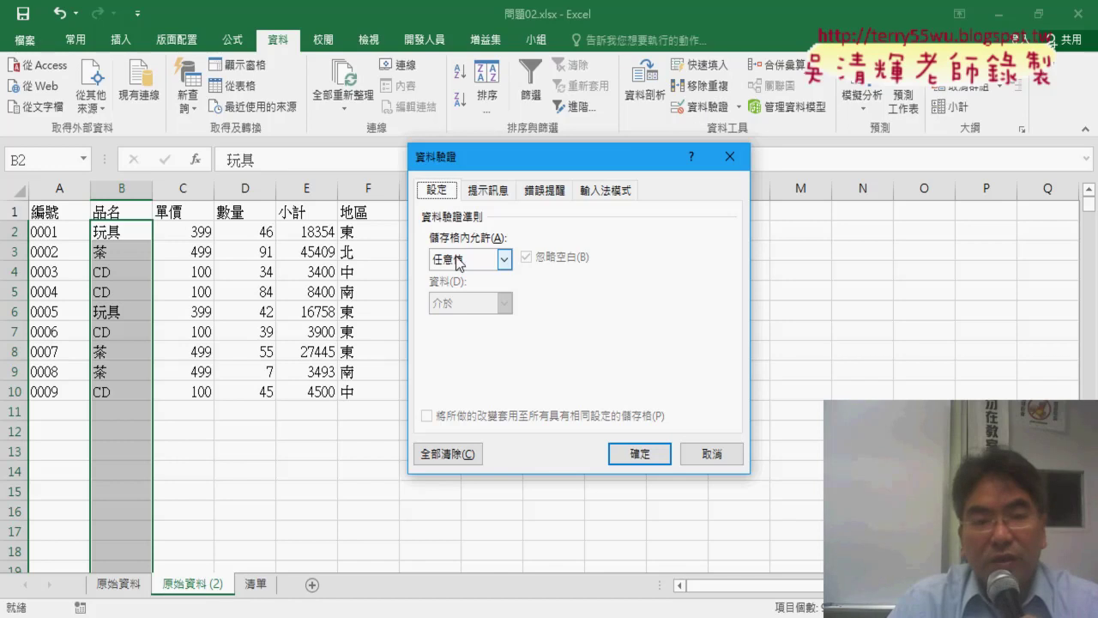
left_click(464, 260)
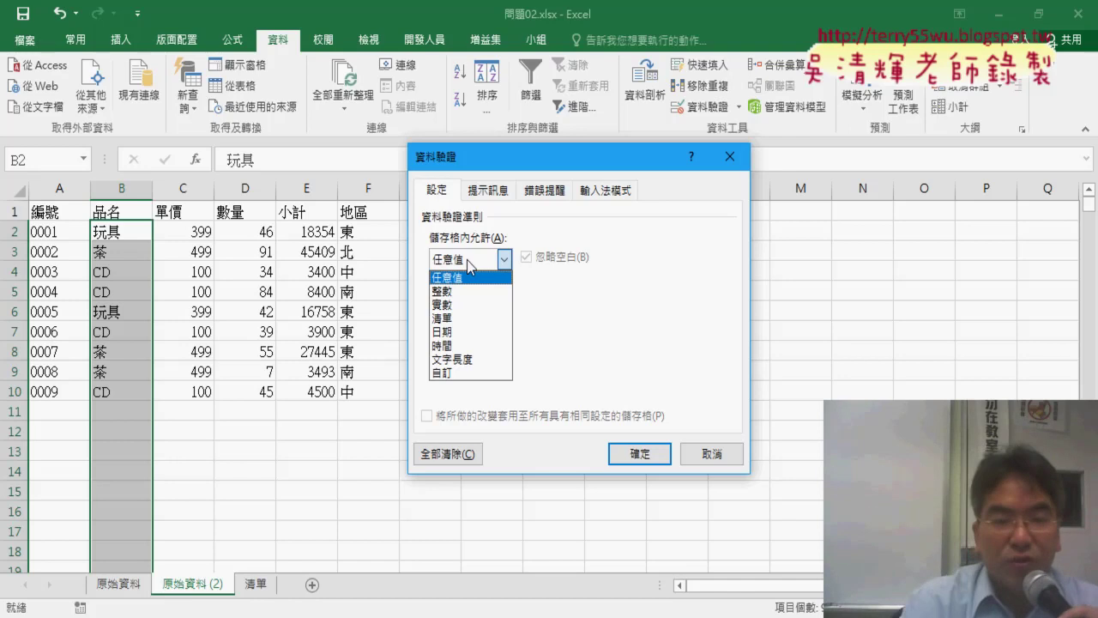
mouse_move(79, 226)
left_mouse_down()
mouse_move(82, 428)
mouse_move(152, 384)
left_mouse_up()
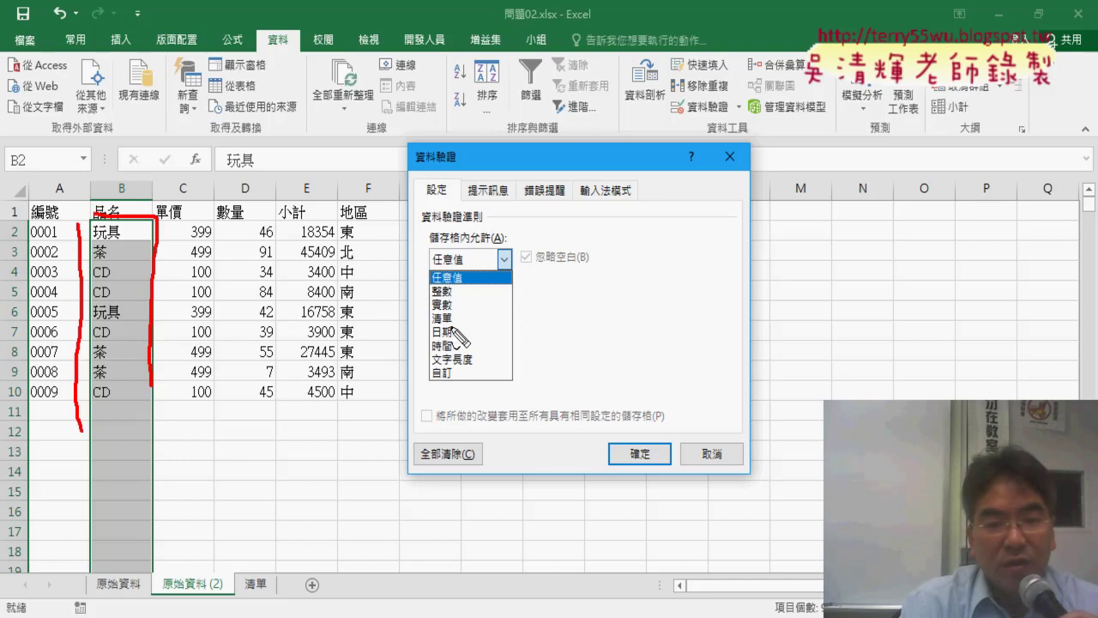
left_click_drag(455, 307, 461, 326)
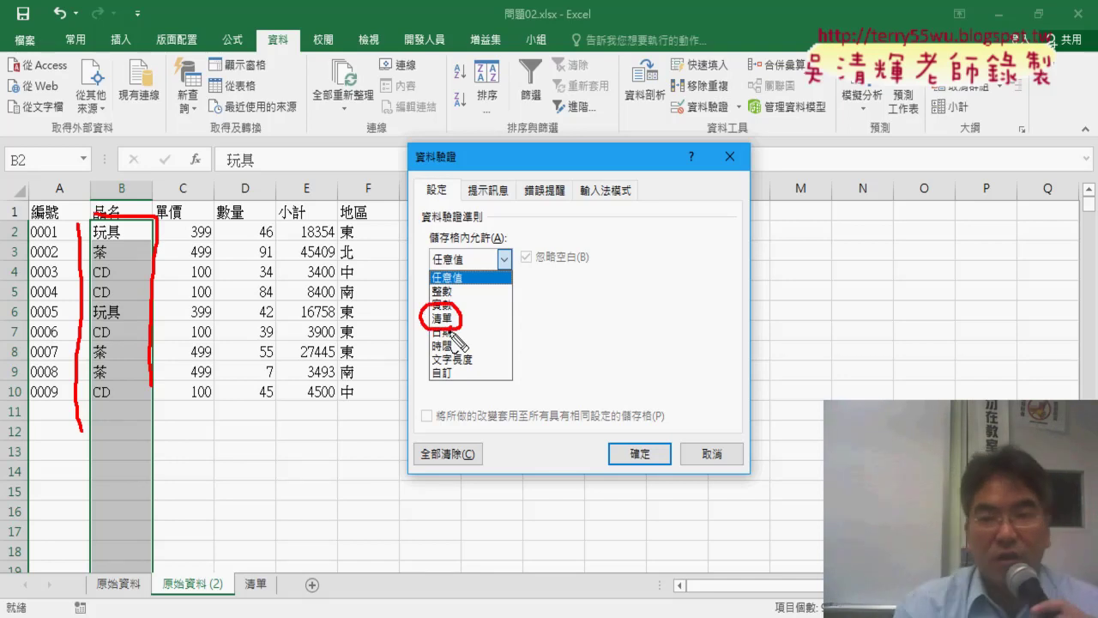
key("Escape")
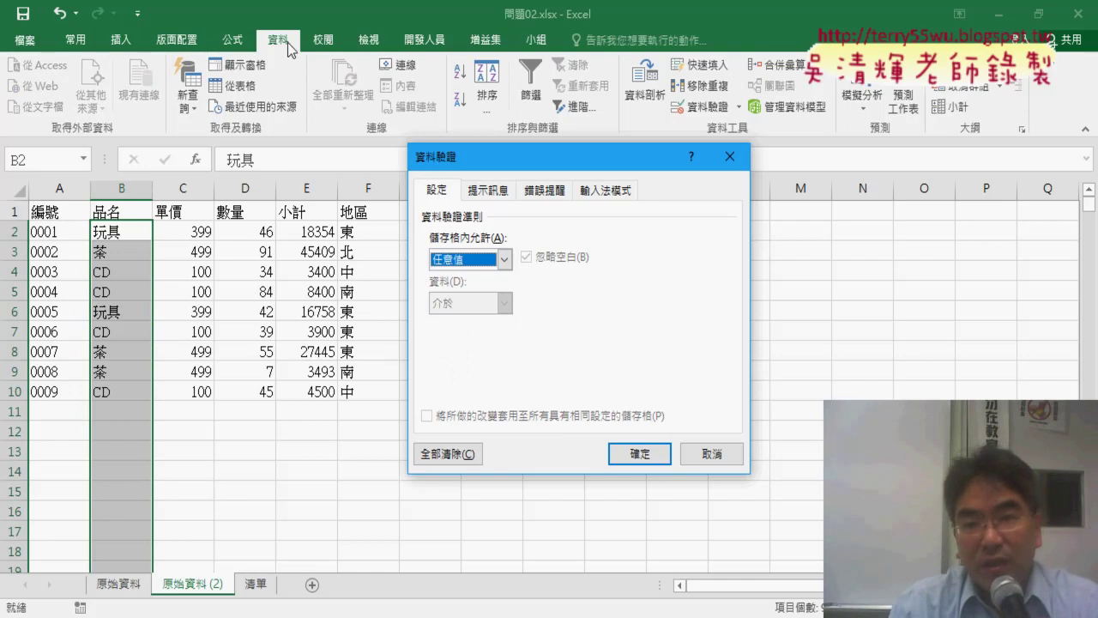
Step: Set column B's validation to List with source =品名 and apply it
left_click(505, 259)
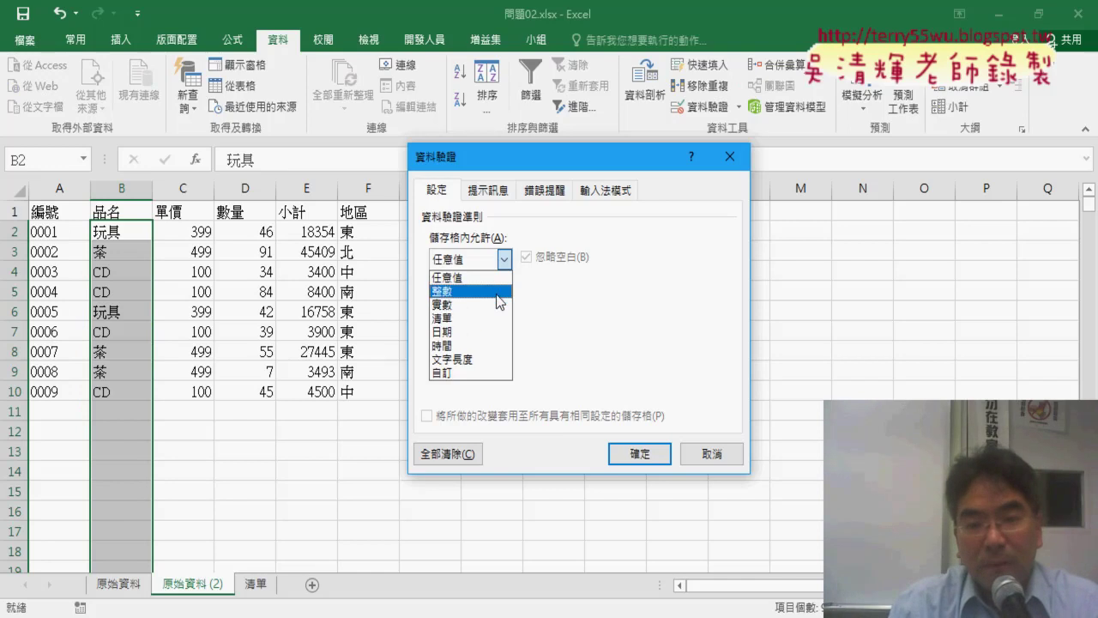
left_click(505, 316)
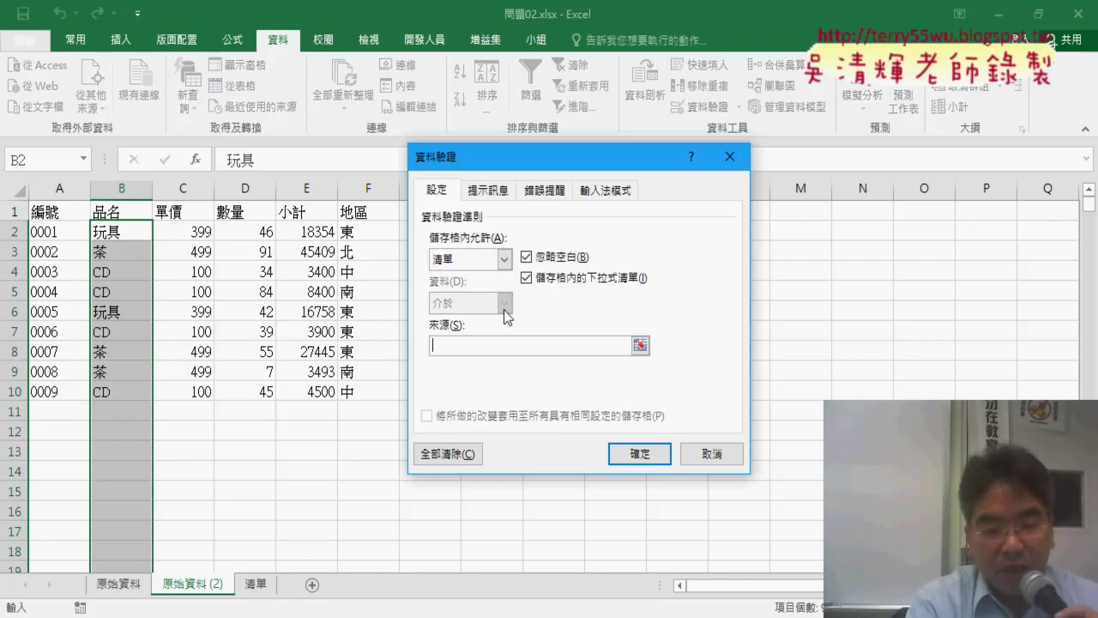
key("F3")
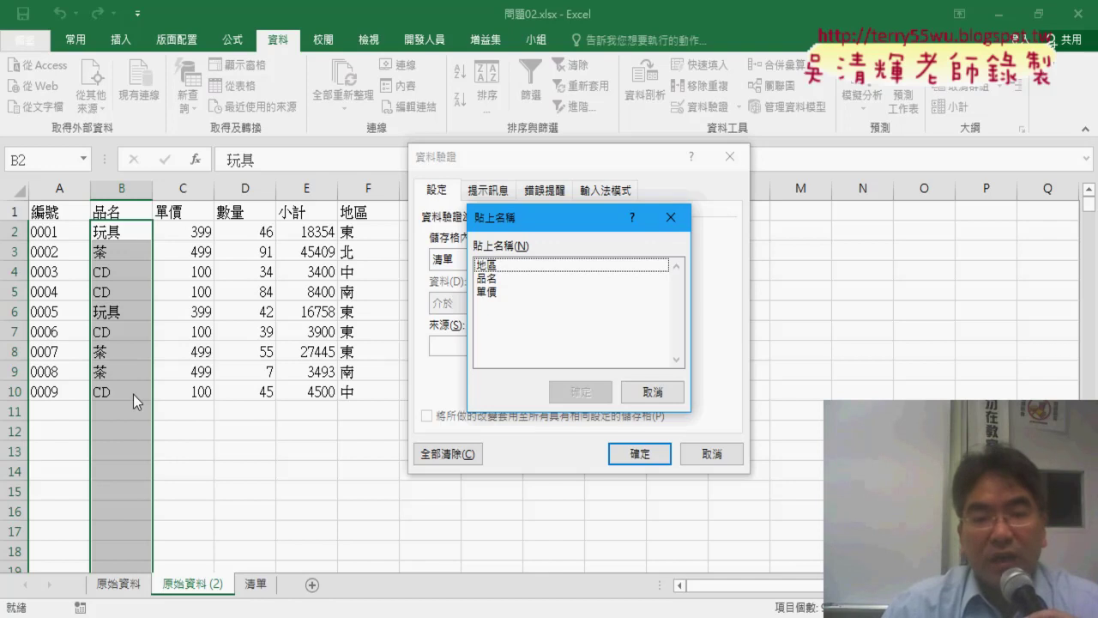
left_click(489, 281)
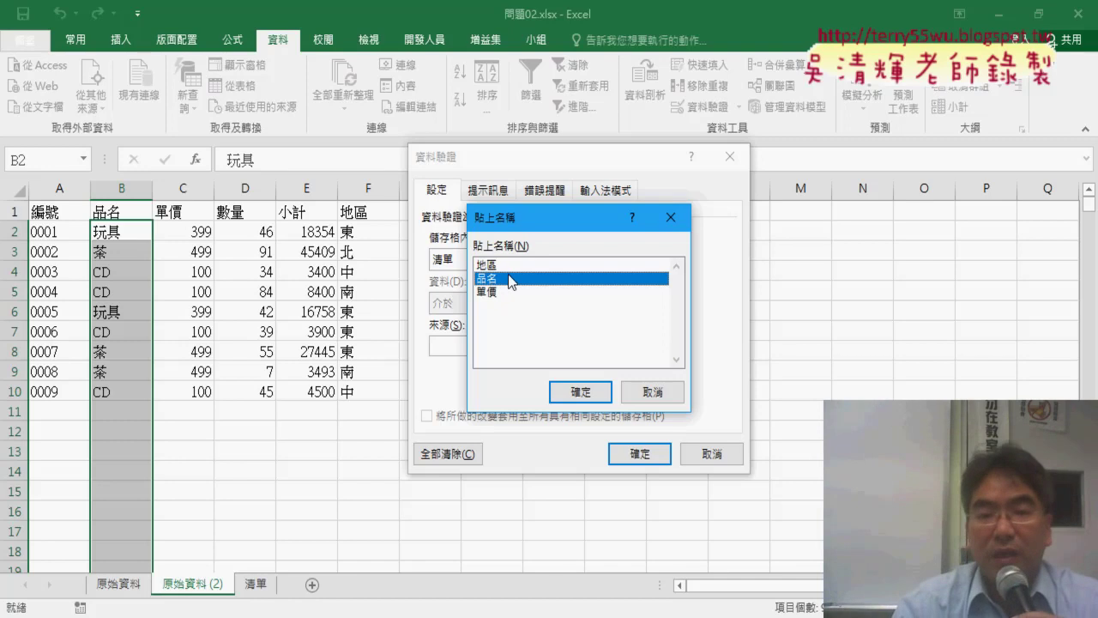
left_click(581, 391)
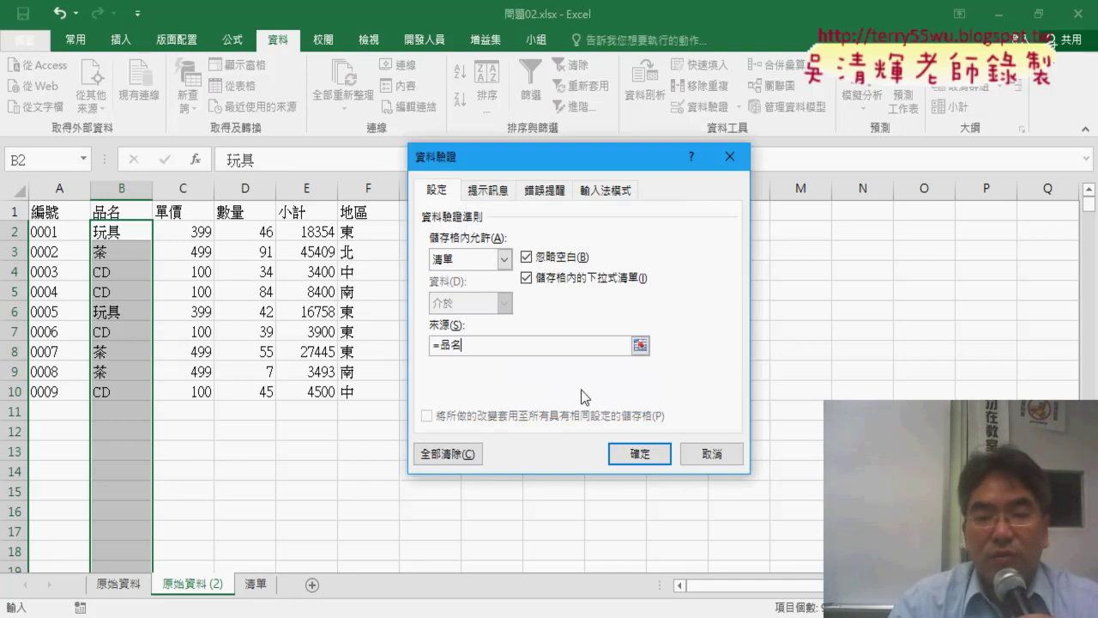
left_click(641, 456)
left_click(151, 412)
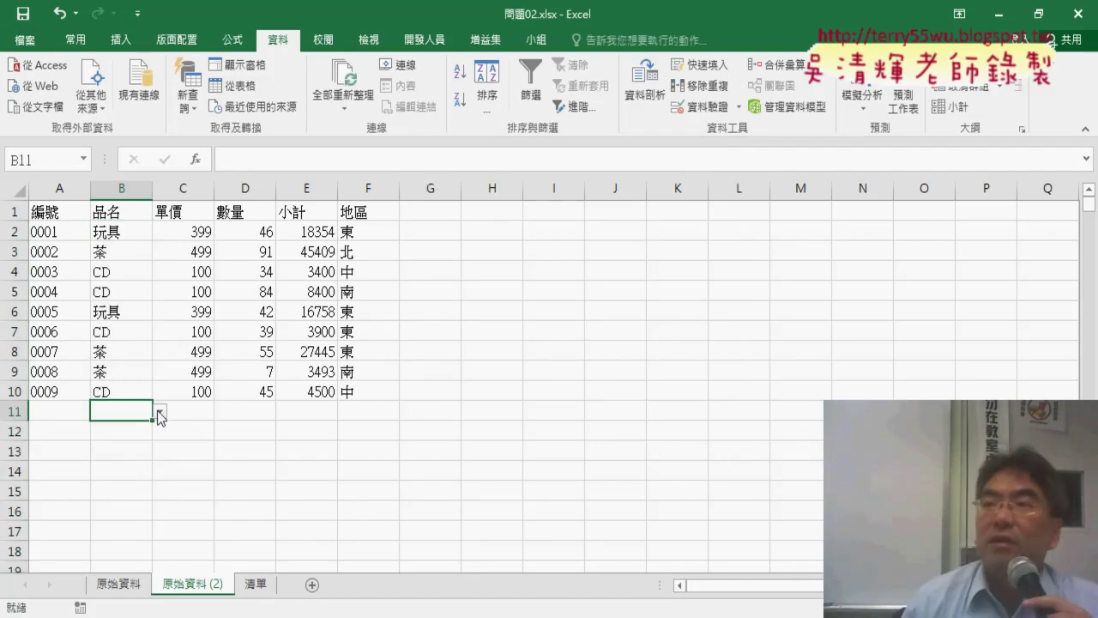
Step: Open cell B11's 品名 dropdown to see 玩具, 茶, CD, 書 and 禮
left_click(159, 414)
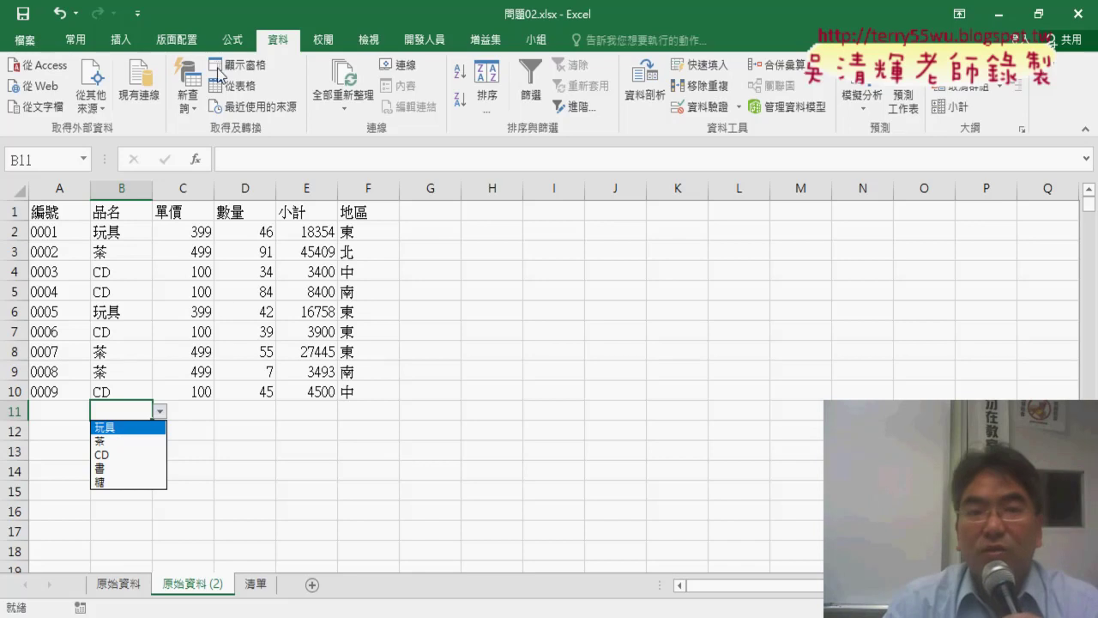
Step: Try extending the 品名 name to A2:A8, keep =清單!$A$2:$A$6, and recheck B11's five-item dropdown
left_click(238, 47)
left_click(237, 44)
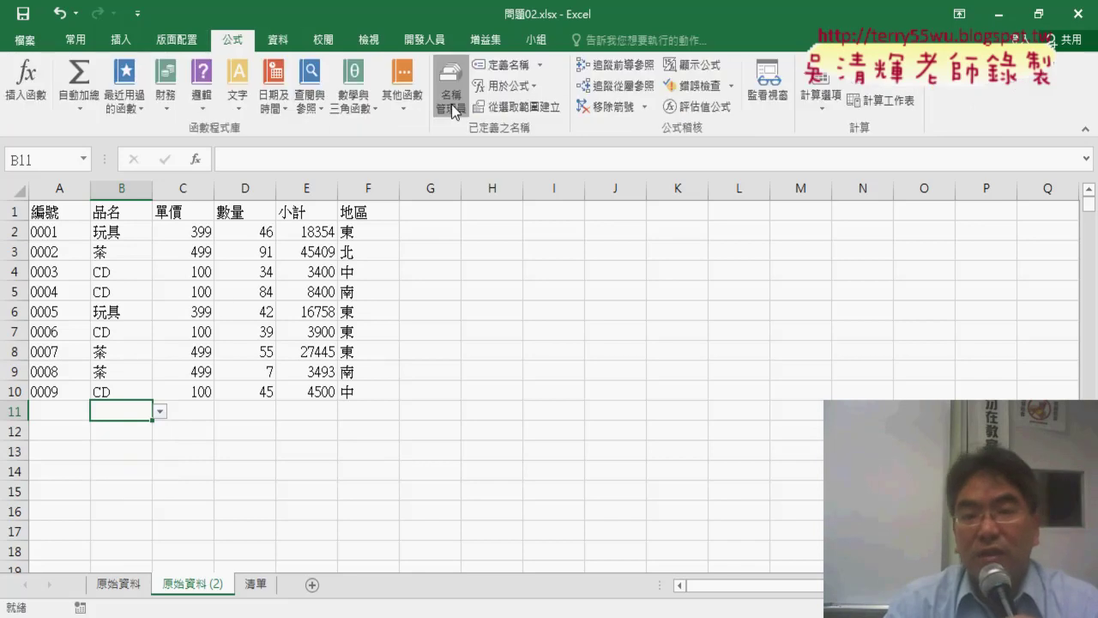
left_click(451, 93)
left_click(407, 227)
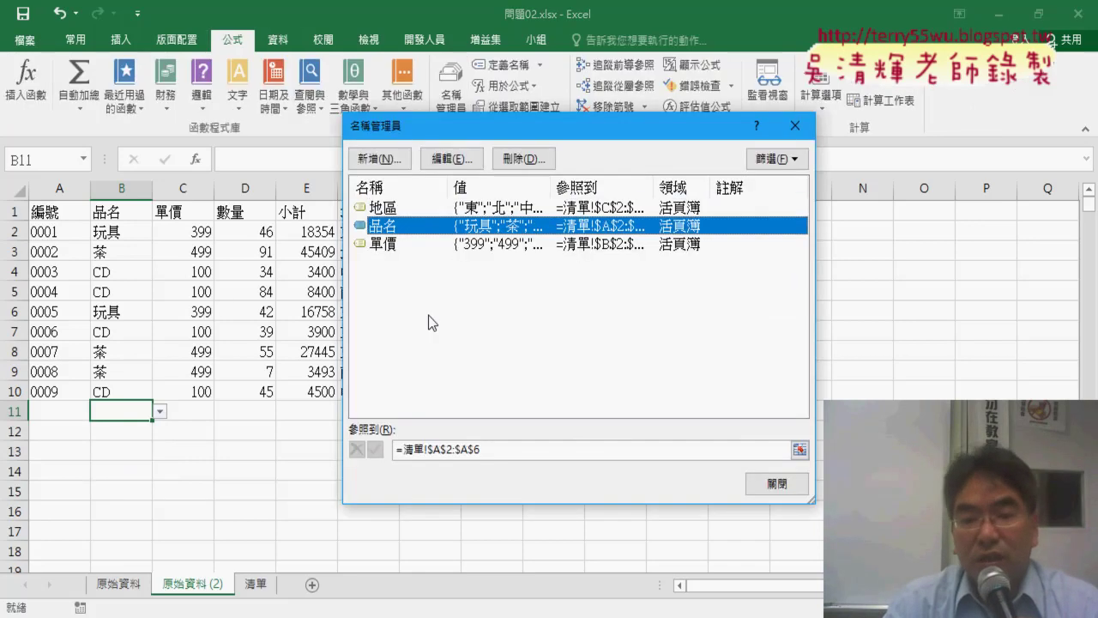
left_click(495, 450)
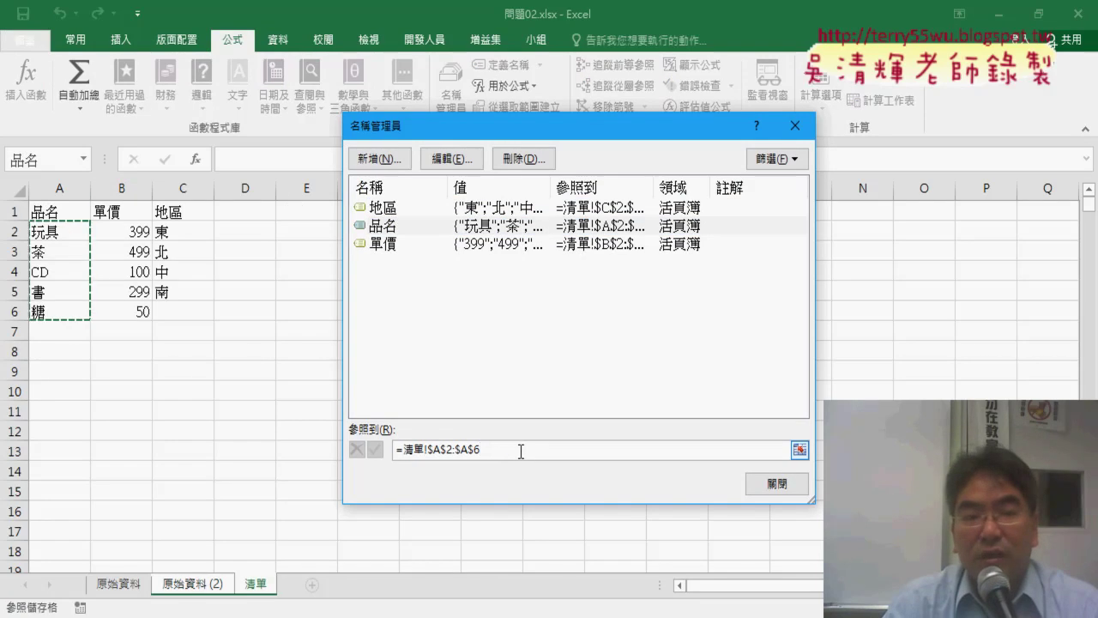
left_click_drag(65, 234, 51, 350)
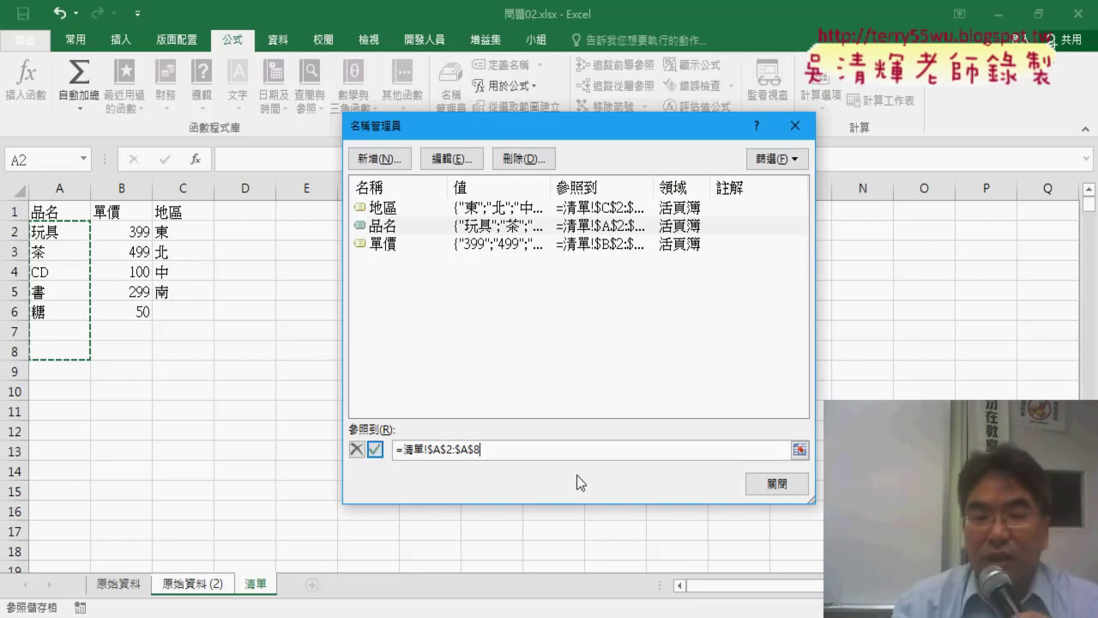
left_click(772, 486)
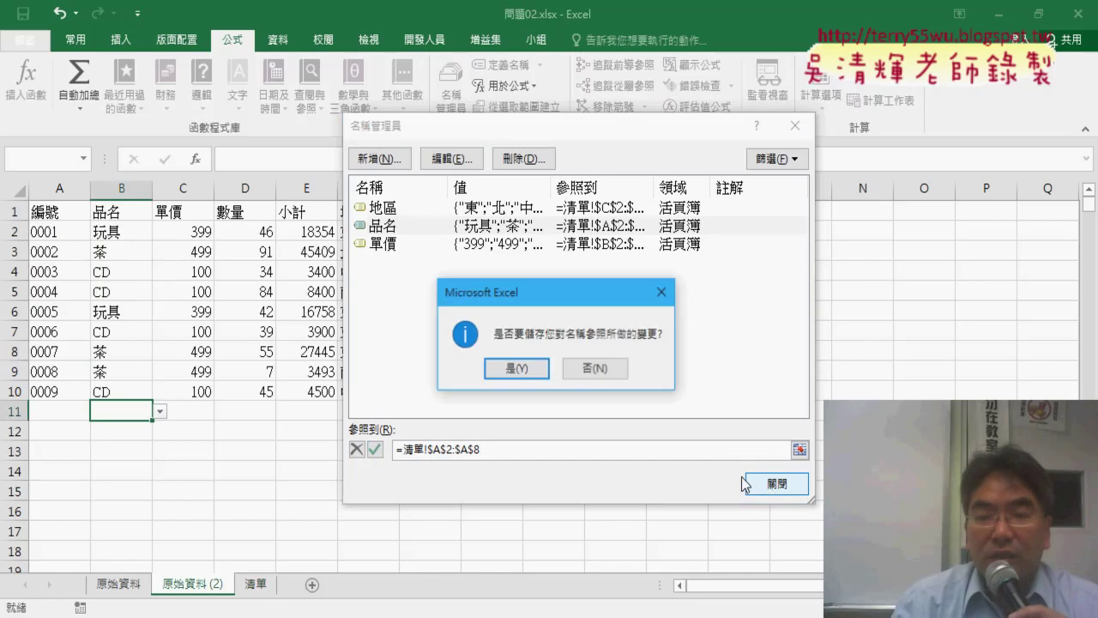
left_click(532, 369)
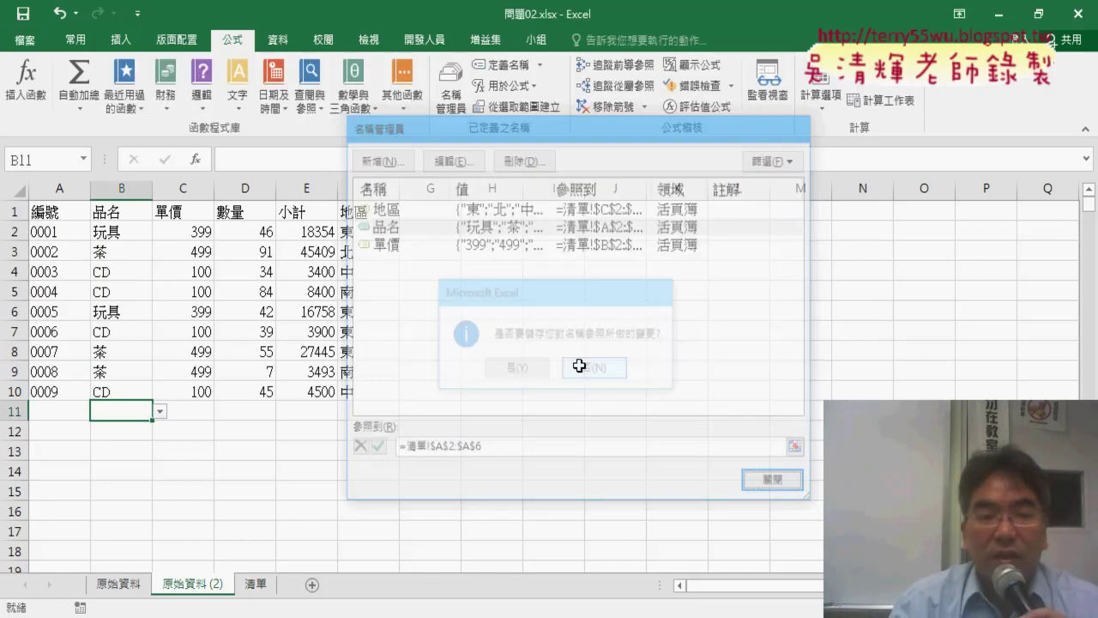
left_click(160, 411)
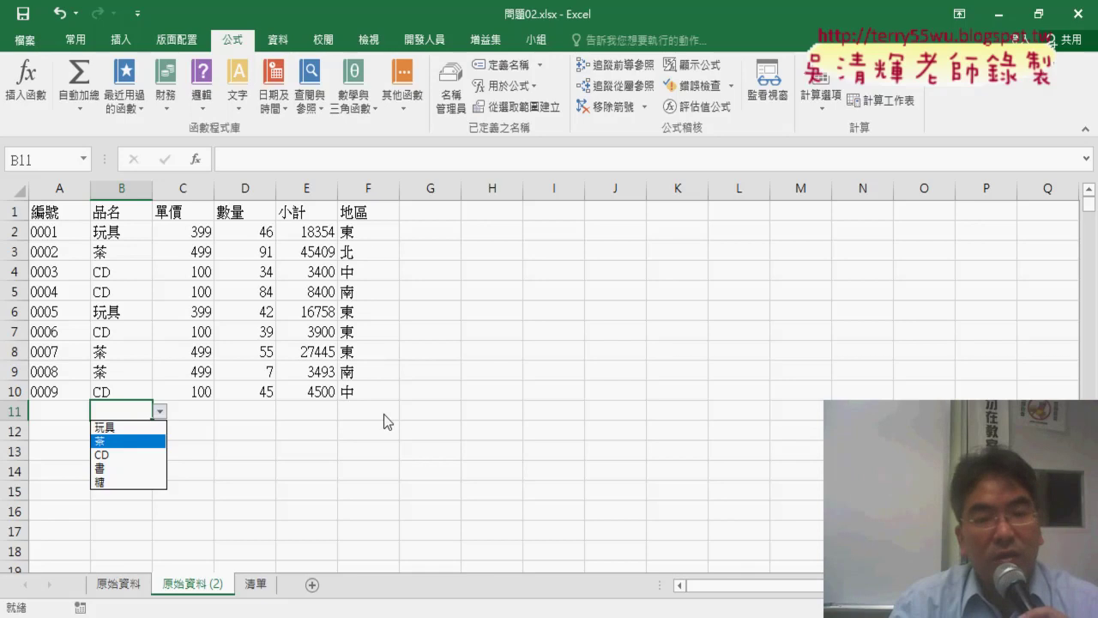
Step: Select the 地區 column cells from F2 down to the last entry
key("Escape")
left_click(367, 224)
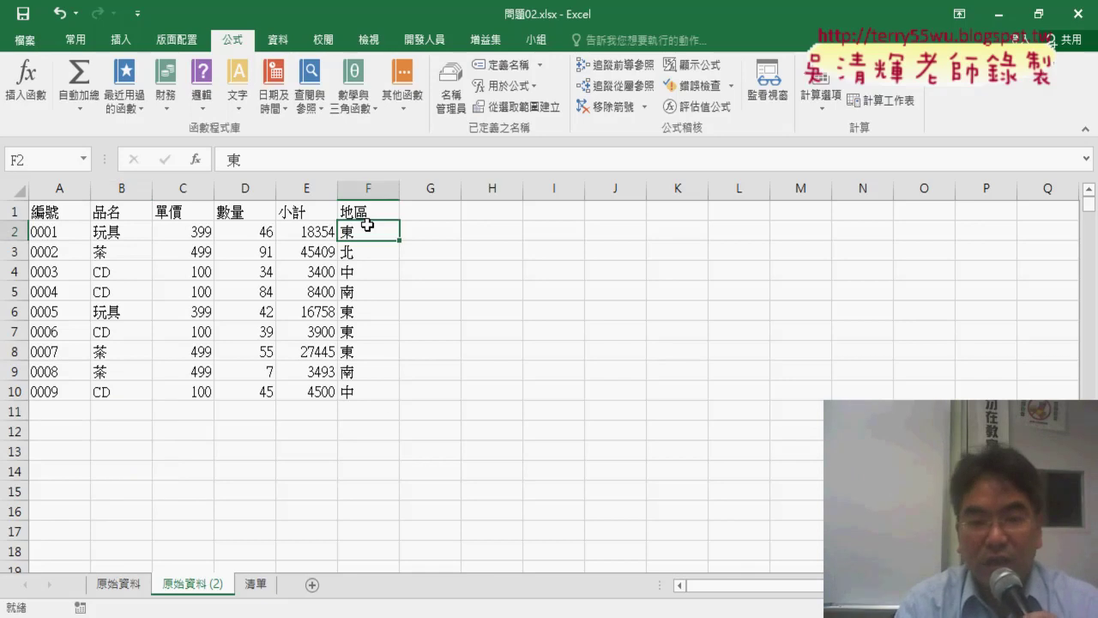
key("ctrl+shift+Down")
key("ctrl+shift+Down")
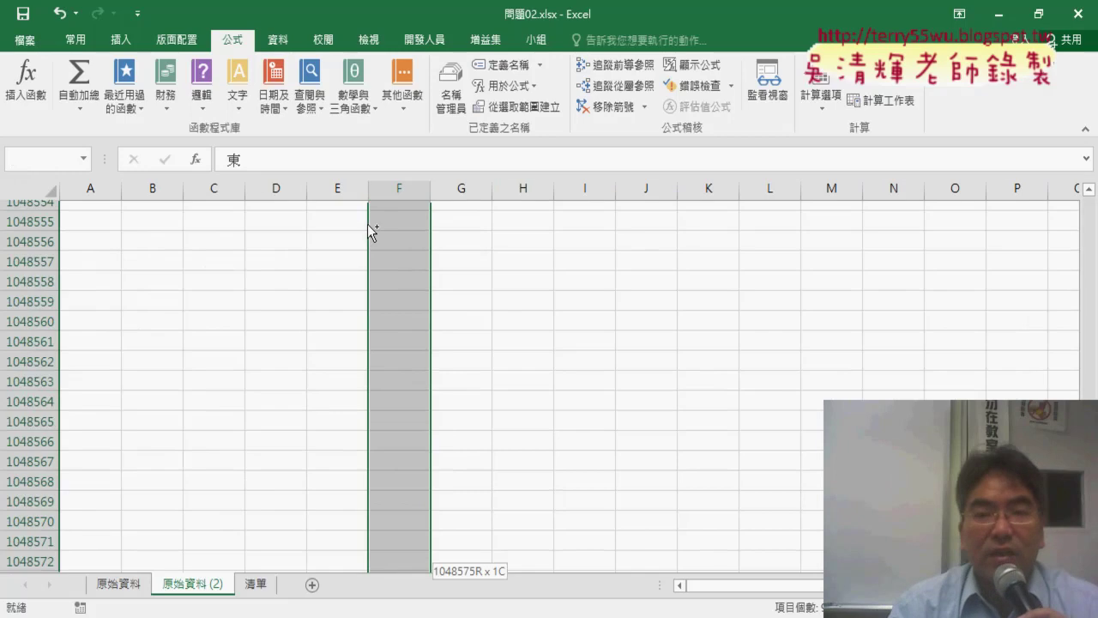
Step: Apply list data validation to those cells with the defined name =地區 as source
left_click(279, 40)
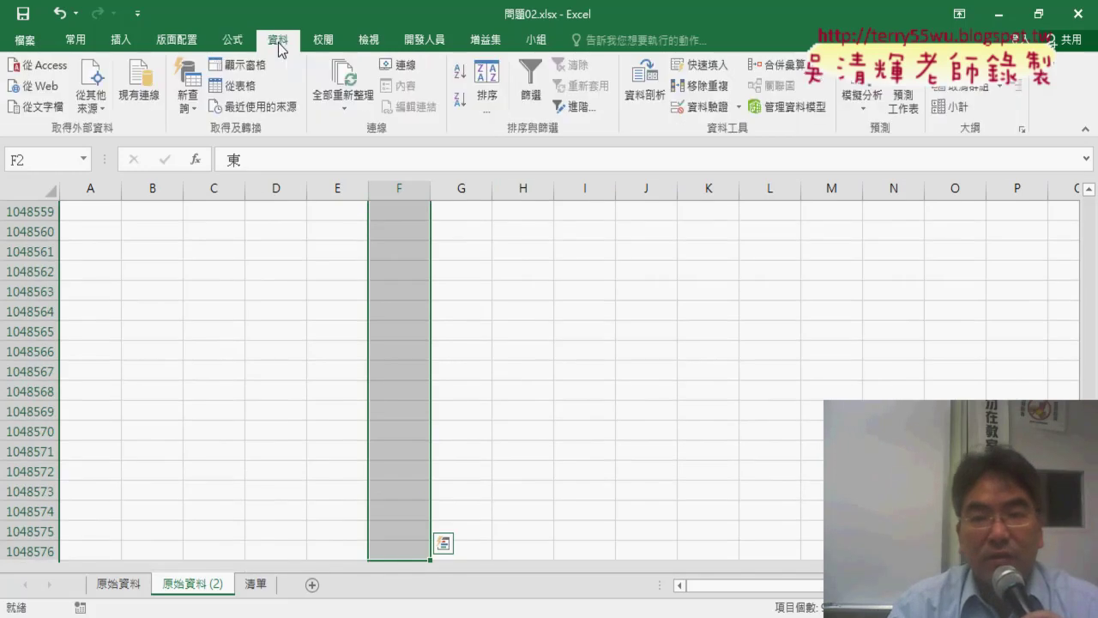
left_click(711, 107)
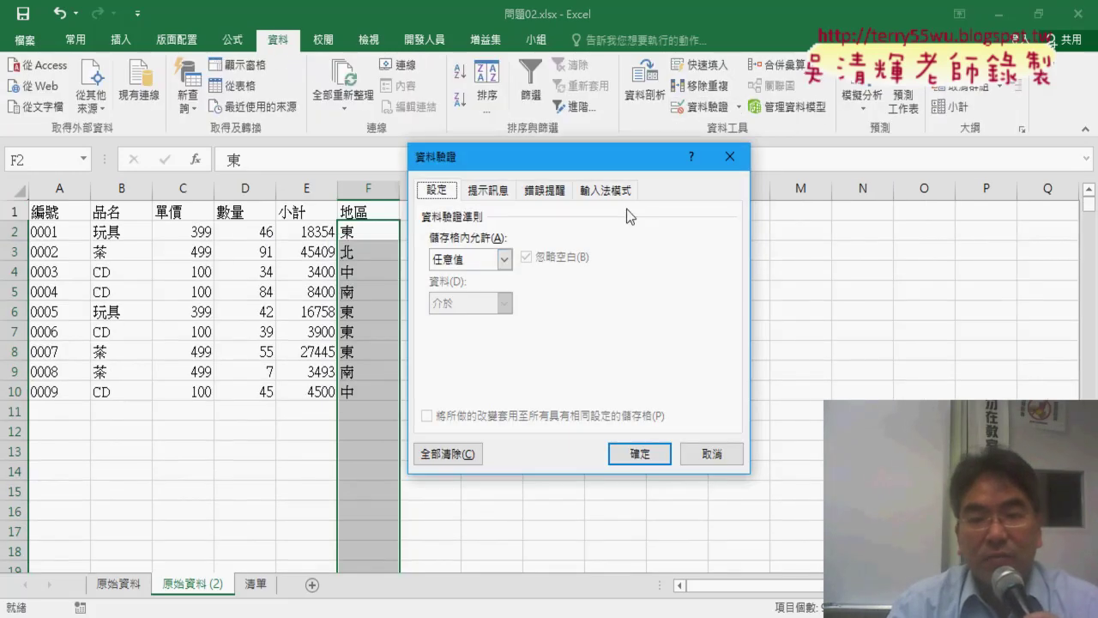
left_click(483, 259)
left_click(476, 317)
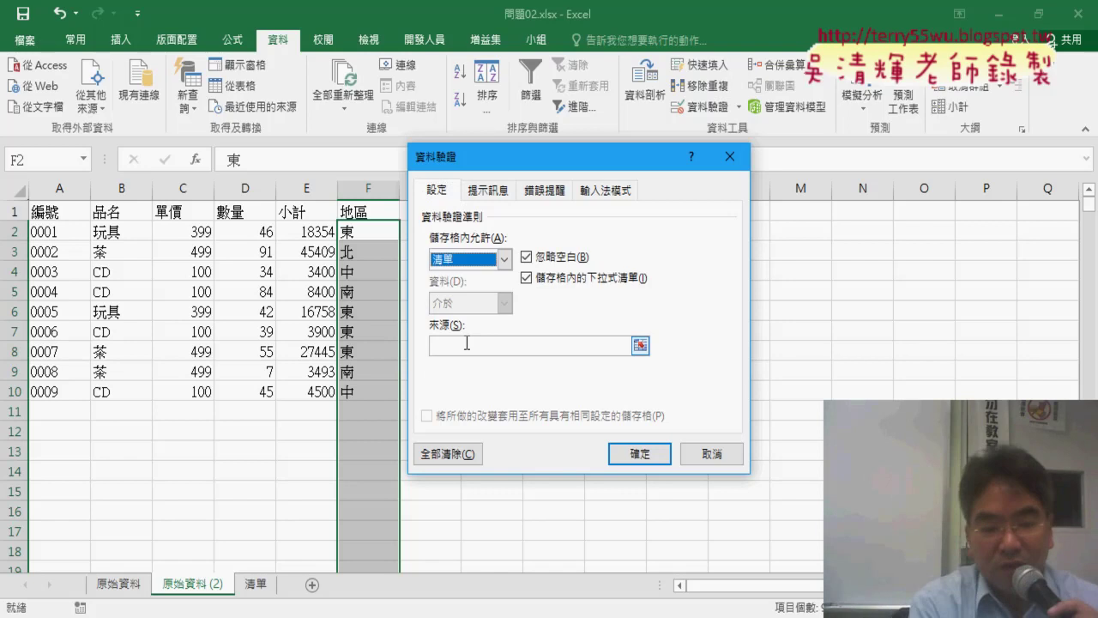
left_click(465, 343)
key("F3")
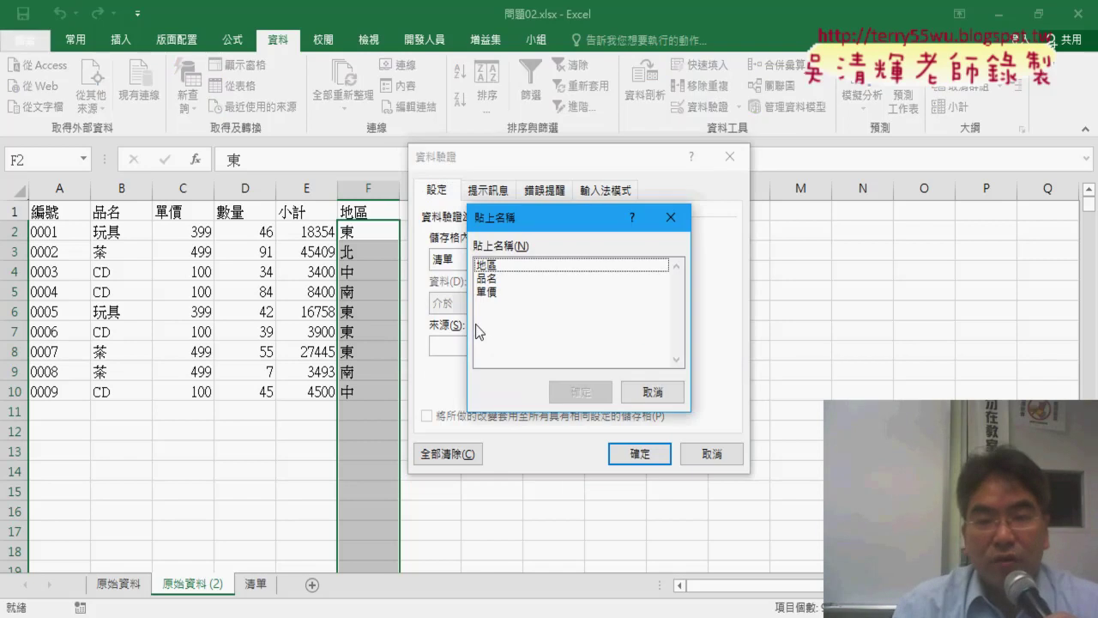
left_click(505, 267)
left_click(581, 392)
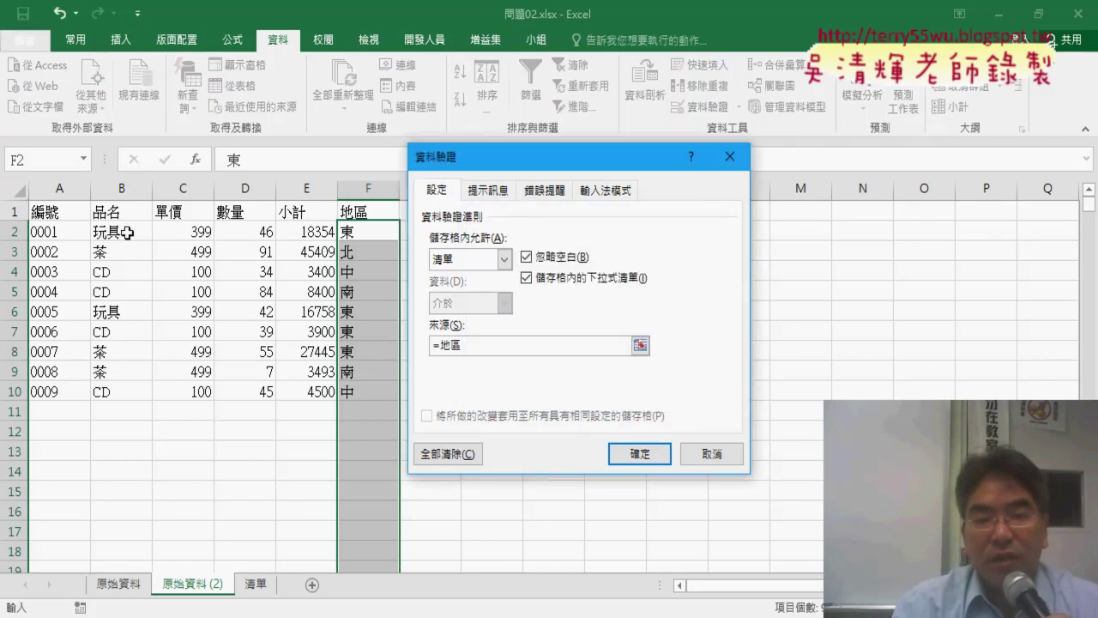
left_click(643, 453)
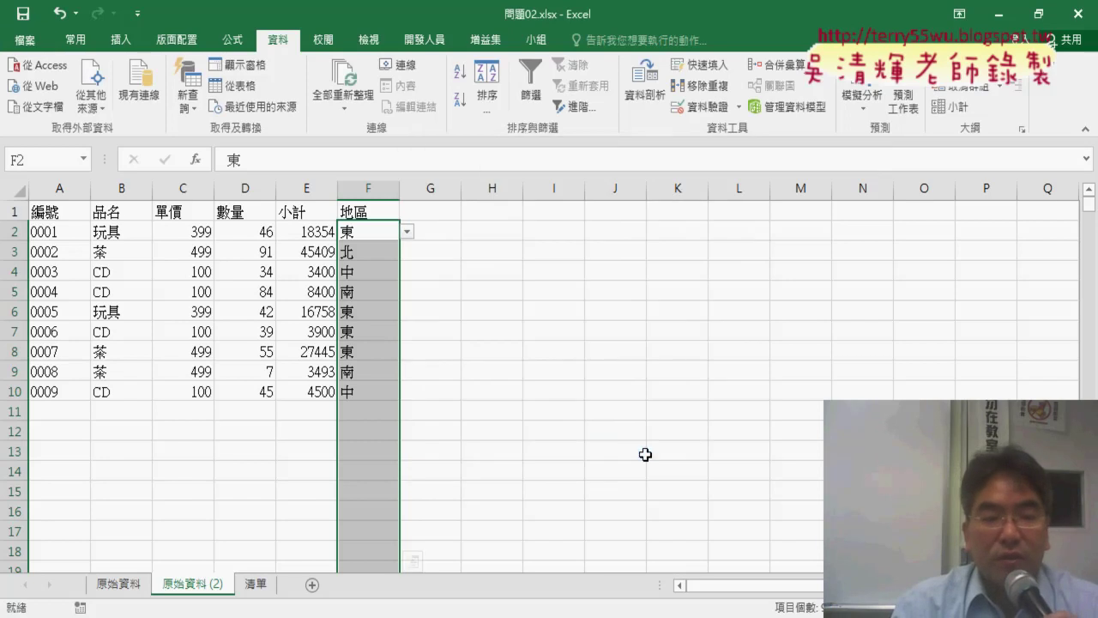
left_click(107, 412)
left_click(125, 433)
Step: Change F2's region to 中 using its new dropdown
left_click(127, 451)
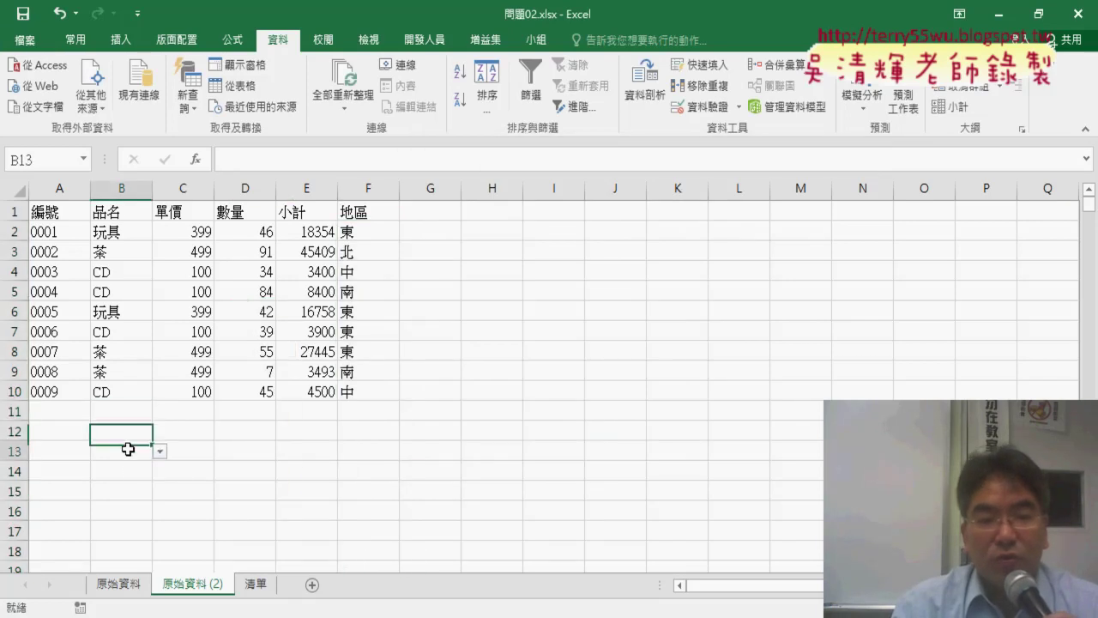
left_click(133, 472)
left_click(133, 234)
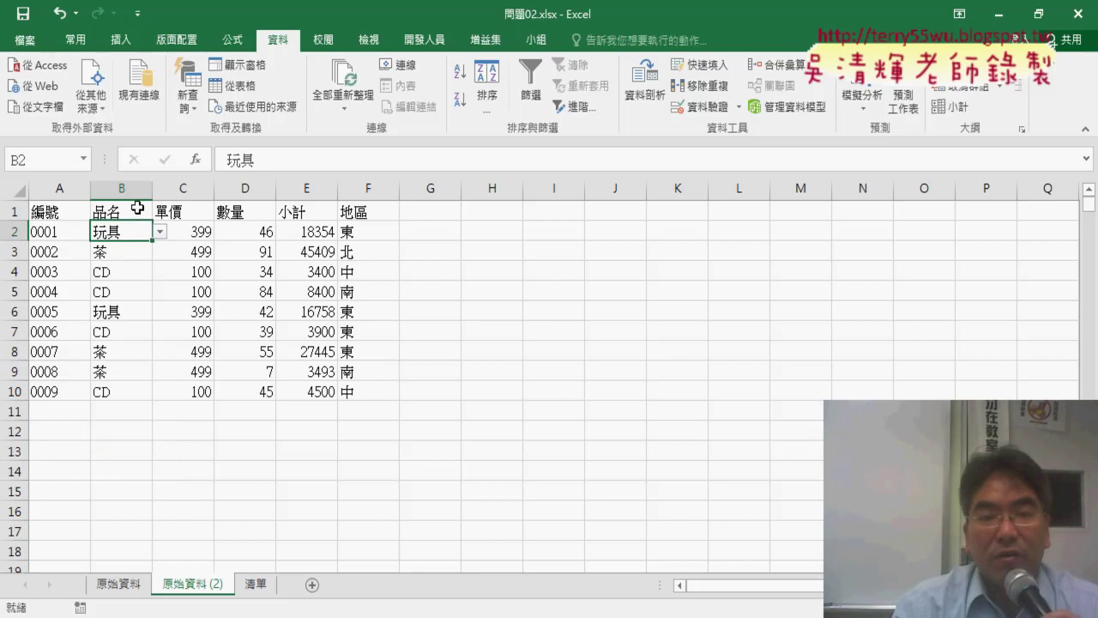
left_click(137, 208)
left_click(369, 213)
left_click(383, 233)
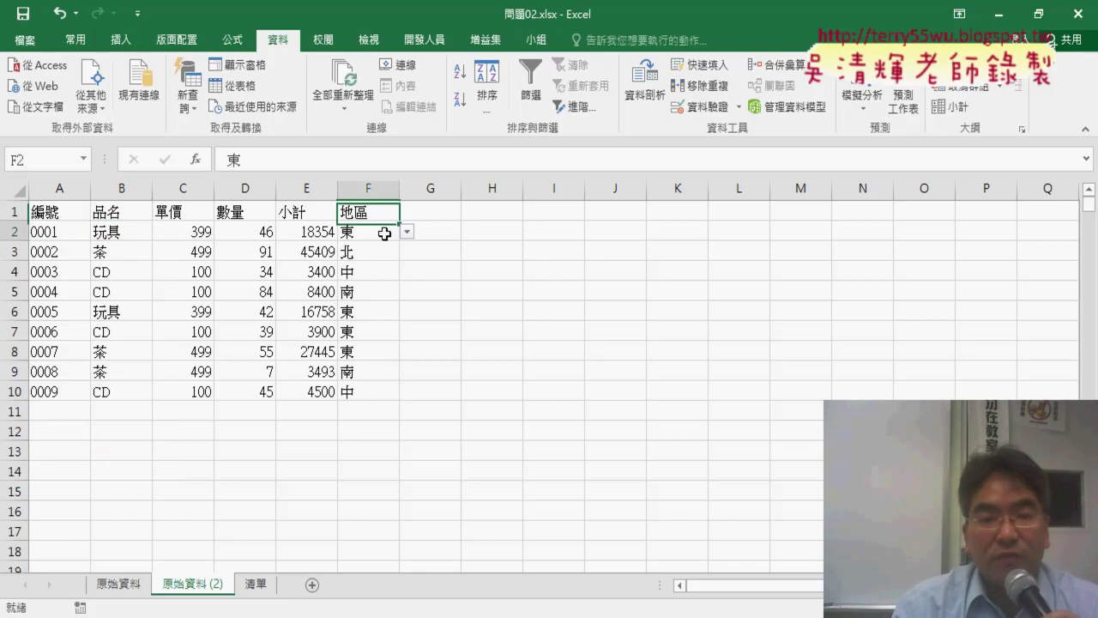
left_click(408, 234)
left_click(369, 274)
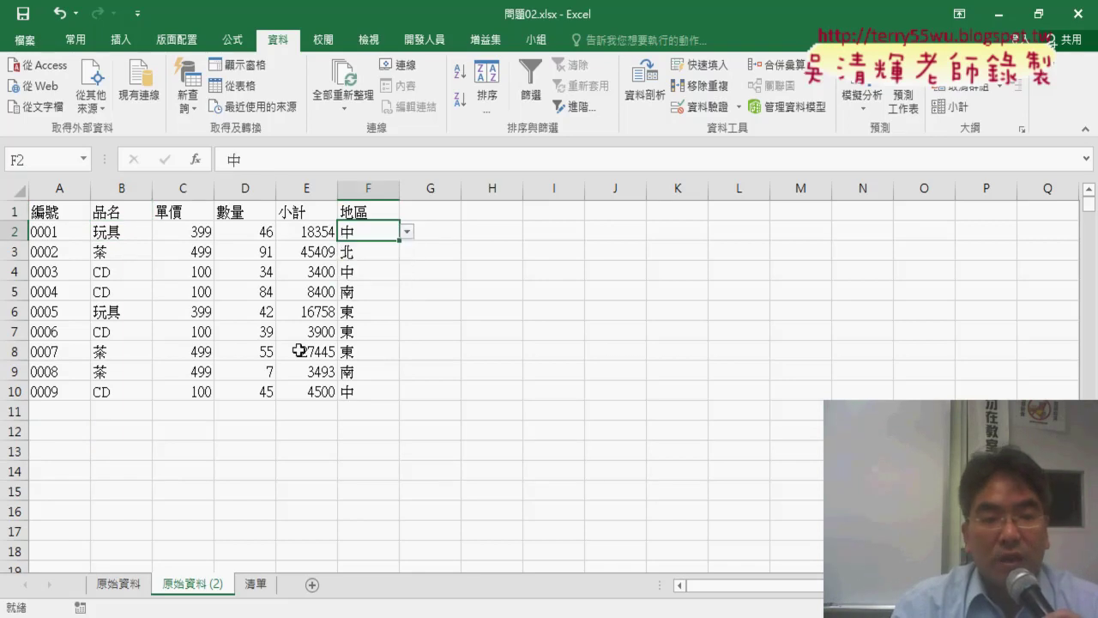
Step: Choose CD as the product in B11 from its dropdown
left_click(103, 409)
left_click(159, 412)
left_click(151, 450)
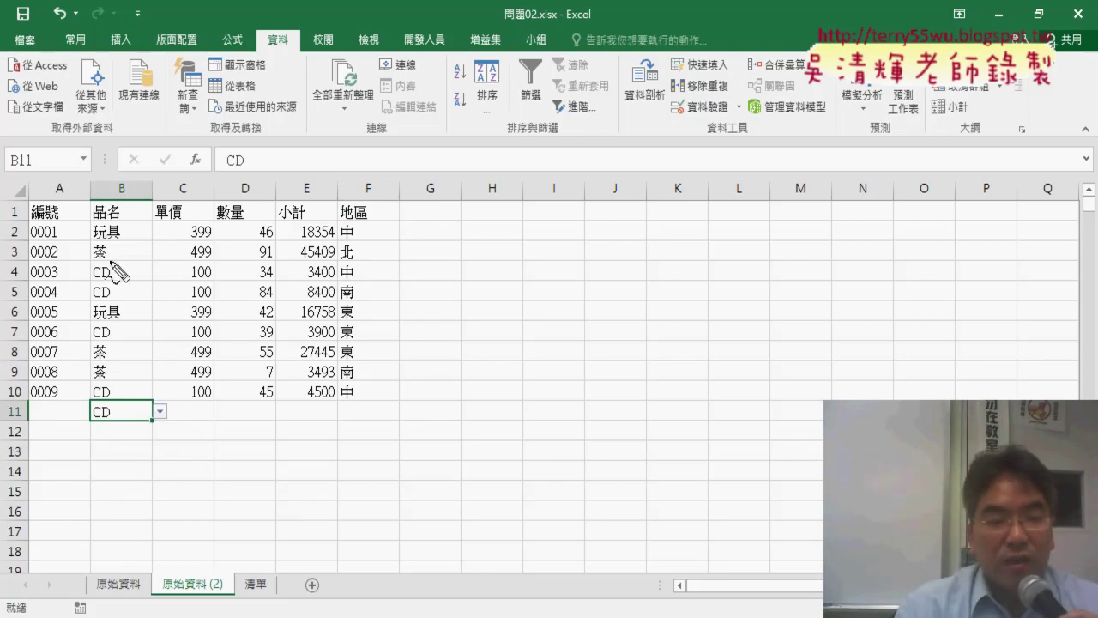
Step: Annotate B11 and mark C11, D11 and E11 as still to fill, then clear the drawings
mouse_move(124, 429)
left_mouse_down()
mouse_move(86, 446)
mouse_move(107, 404)
mouse_move(40, 388)
mouse_move(34, 417)
mouse_move(53, 424)
left_mouse_up()
mouse_move(142, 379)
left_mouse_down()
mouse_move(210, 377)
mouse_move(176, 420)
left_mouse_up()
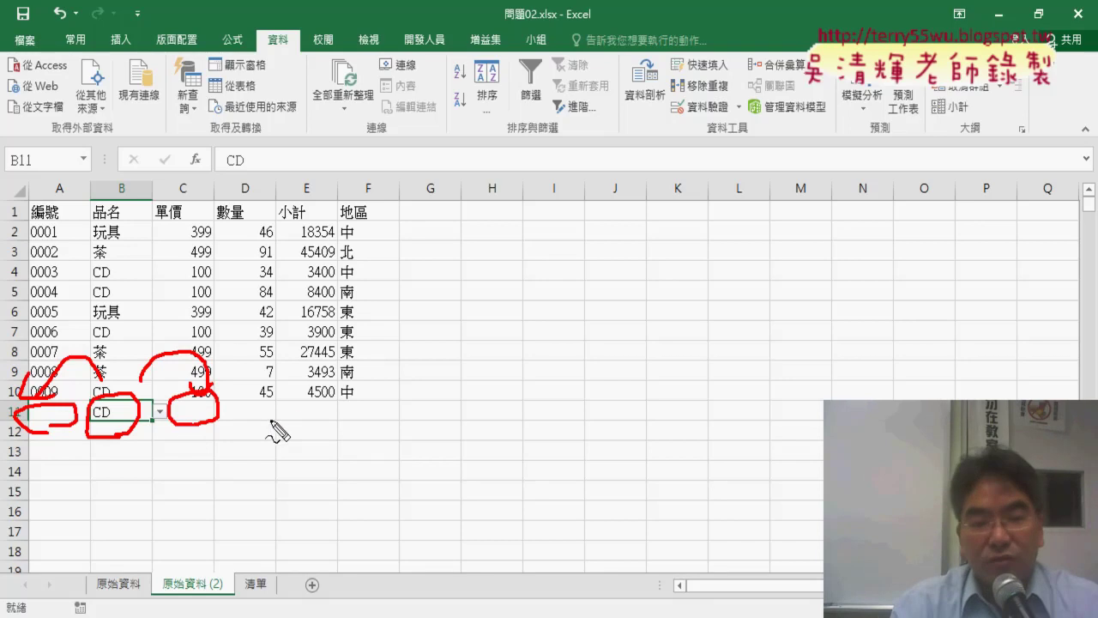
left_click_drag(272, 421, 248, 423)
mouse_move(319, 391)
left_mouse_down()
mouse_move(291, 397)
mouse_move(343, 359)
left_mouse_up()
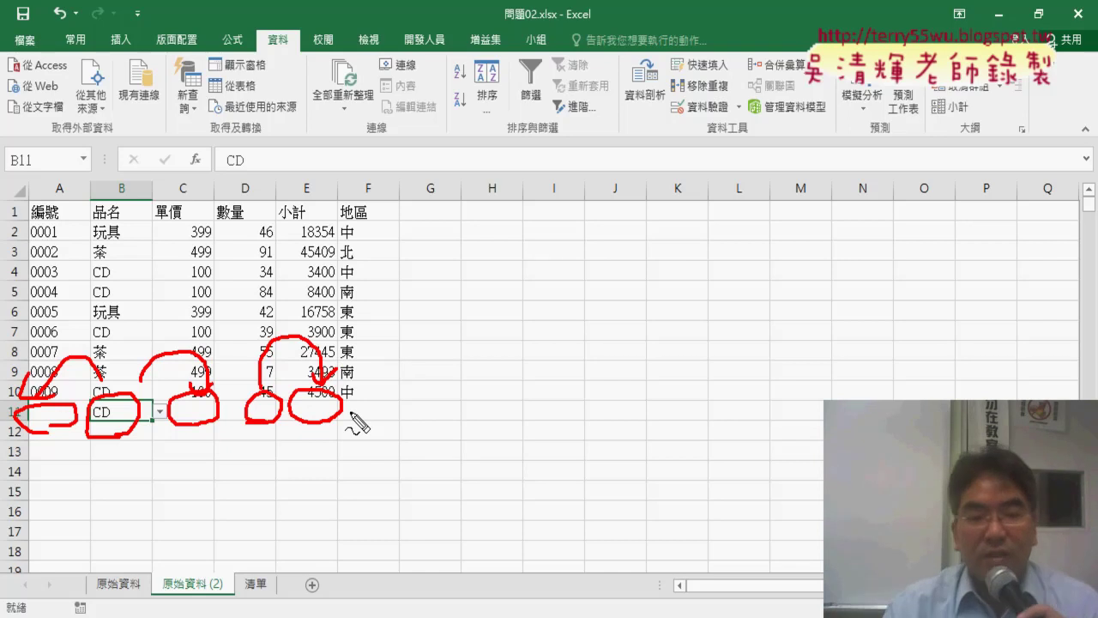
key("Escape")
Step: On the 清單 sheet, select the product column A1:A6
left_click(255, 584)
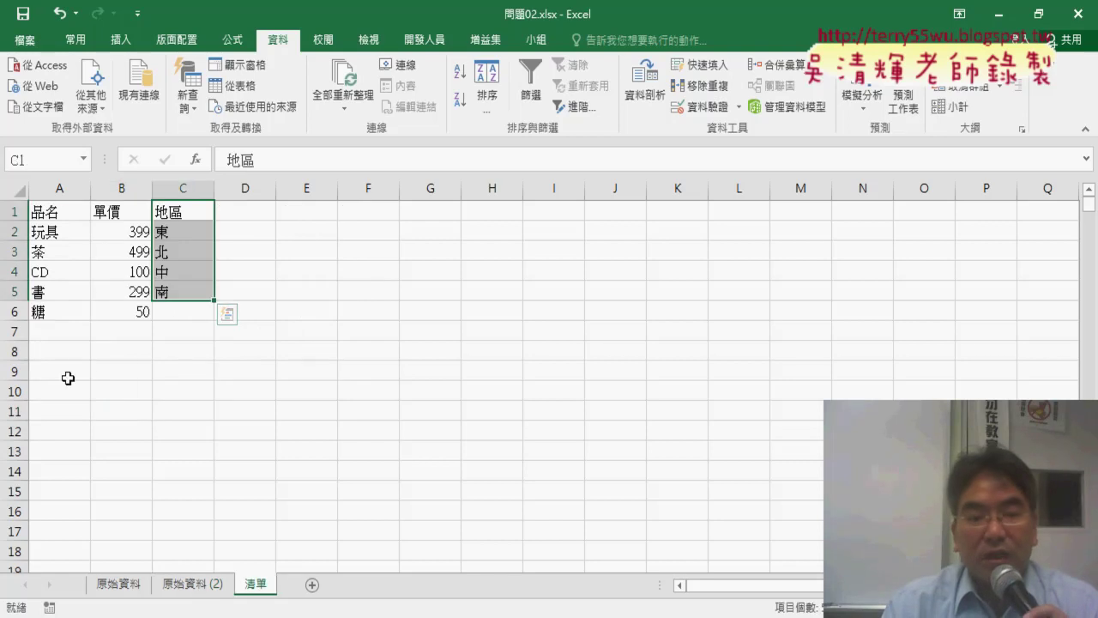
left_click(117, 590)
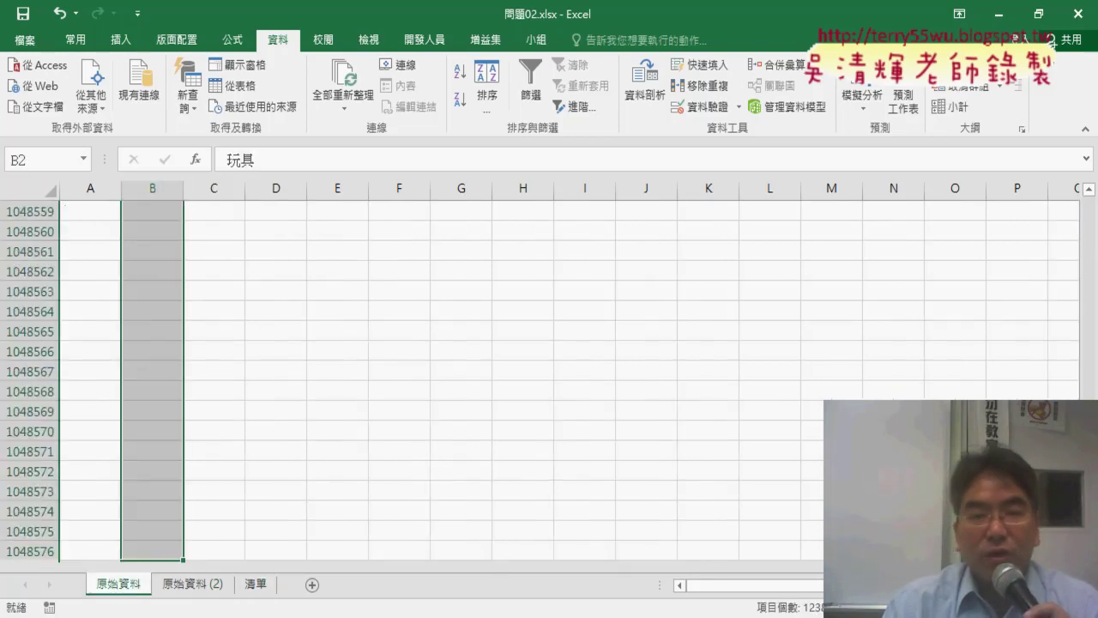
left_click_drag(1088, 553, 1083, 196)
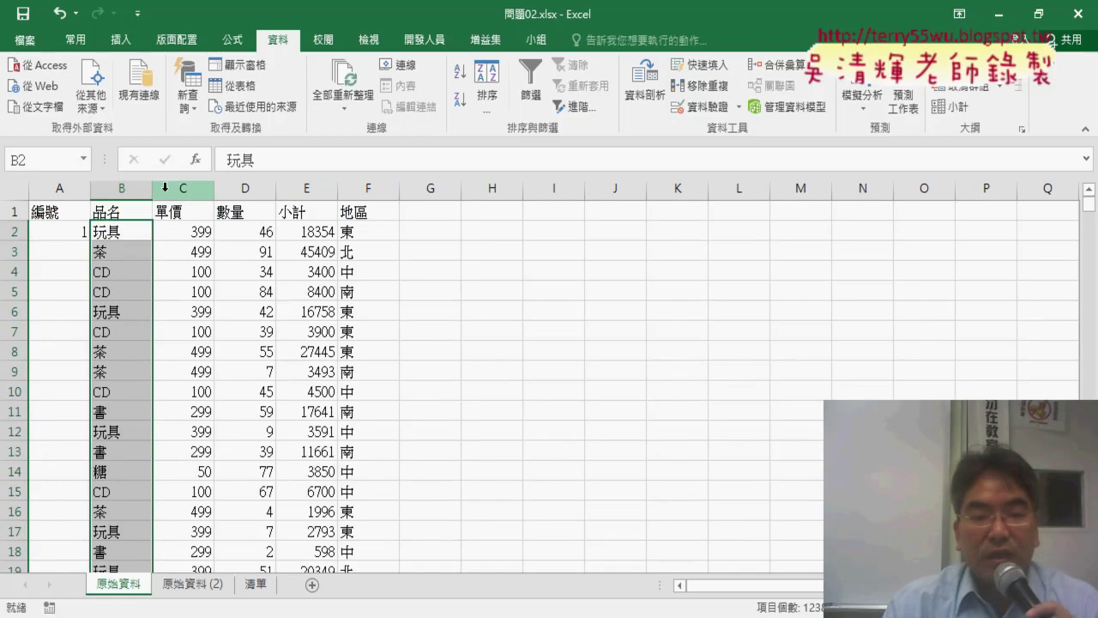
left_click(256, 584)
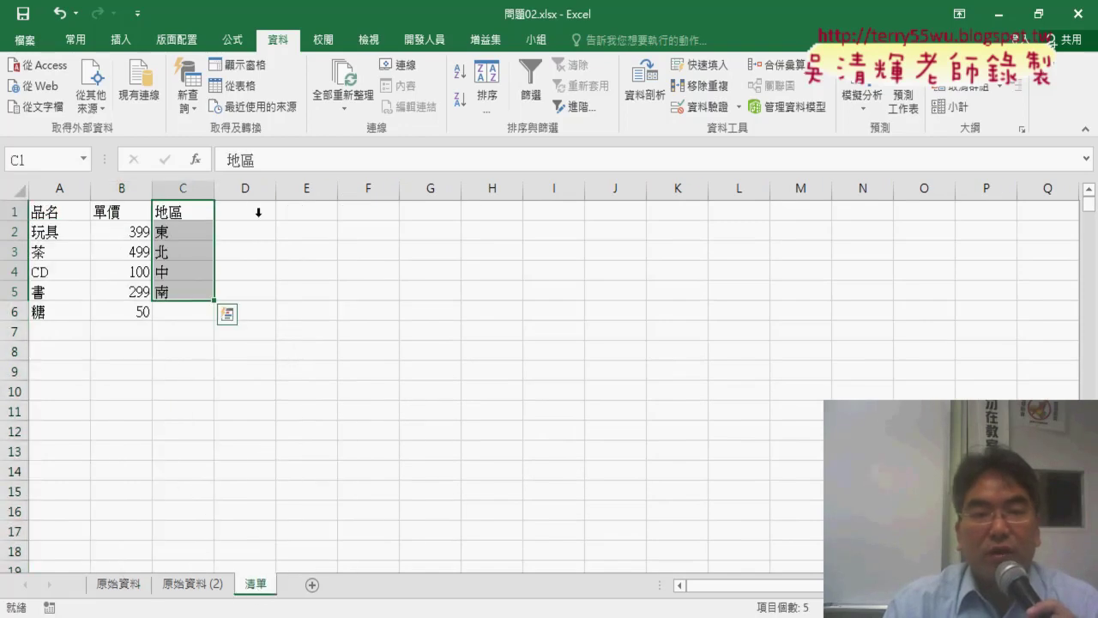
mouse_move(39, 211)
left_mouse_down()
mouse_move(137, 257)
mouse_move(175, 311)
left_mouse_up()
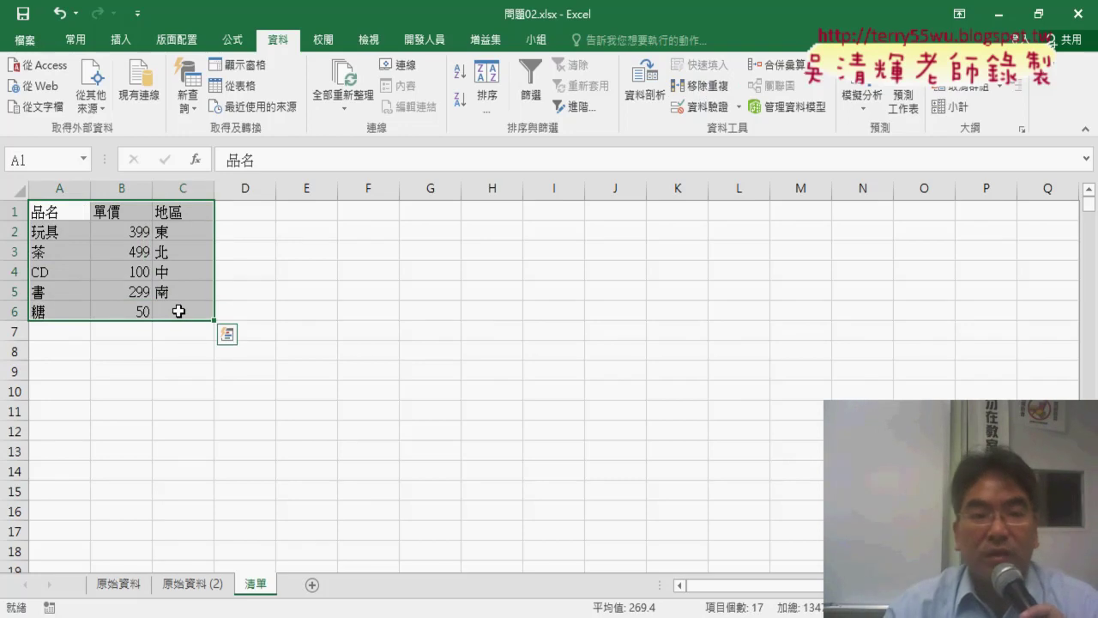
left_click_drag(49, 211, 67, 311)
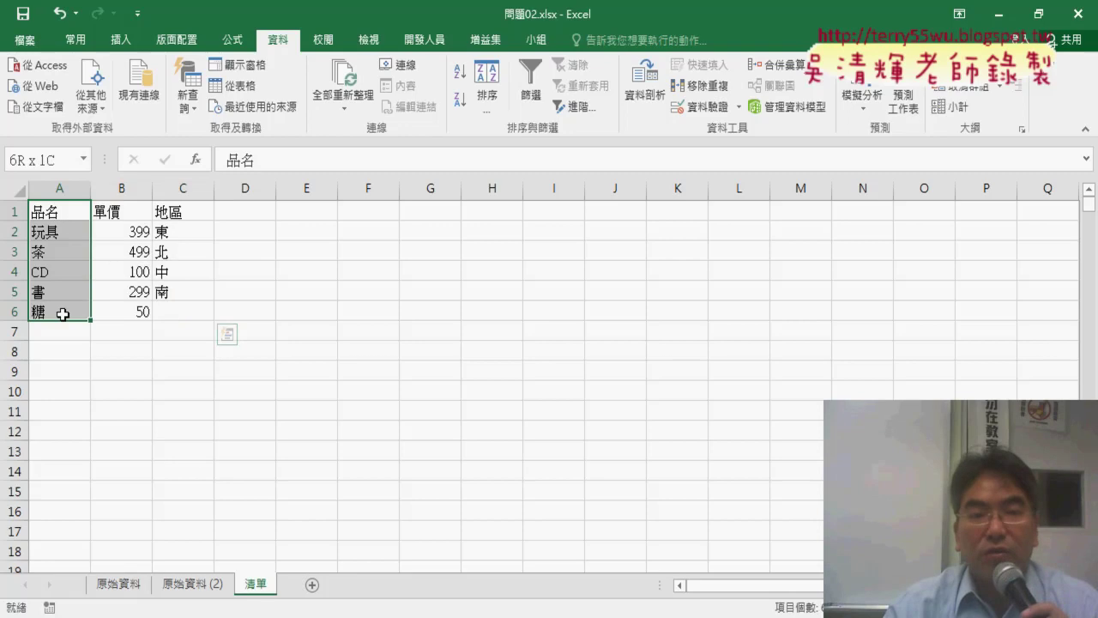
Step: Create names from the top row, then review 地區, 品名 and 單價 in Name Manager
left_click(233, 41)
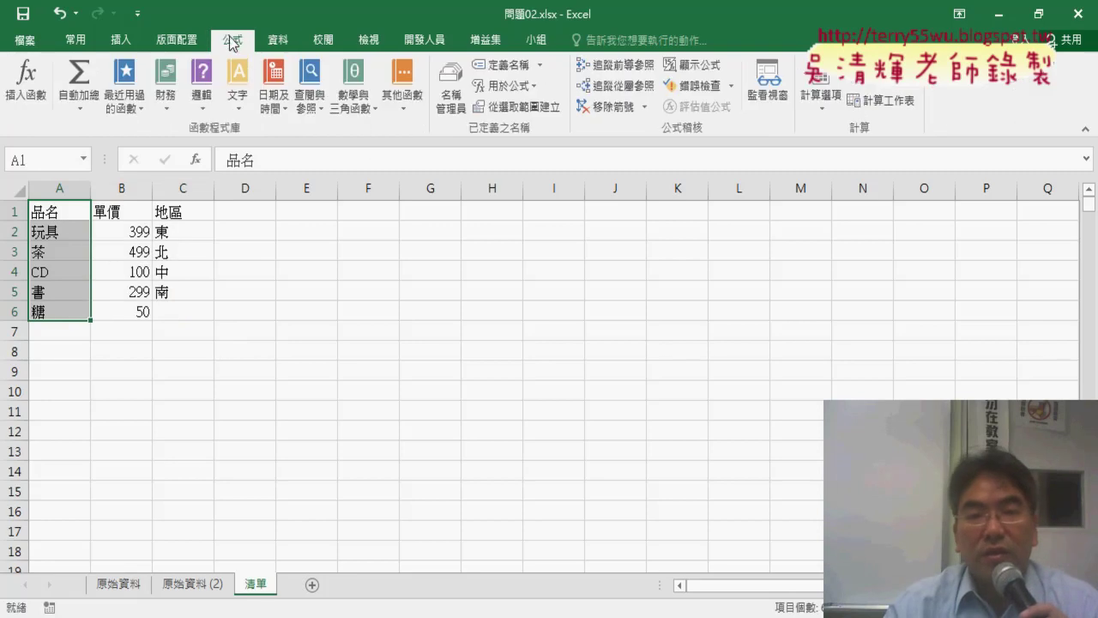
left_click(523, 108)
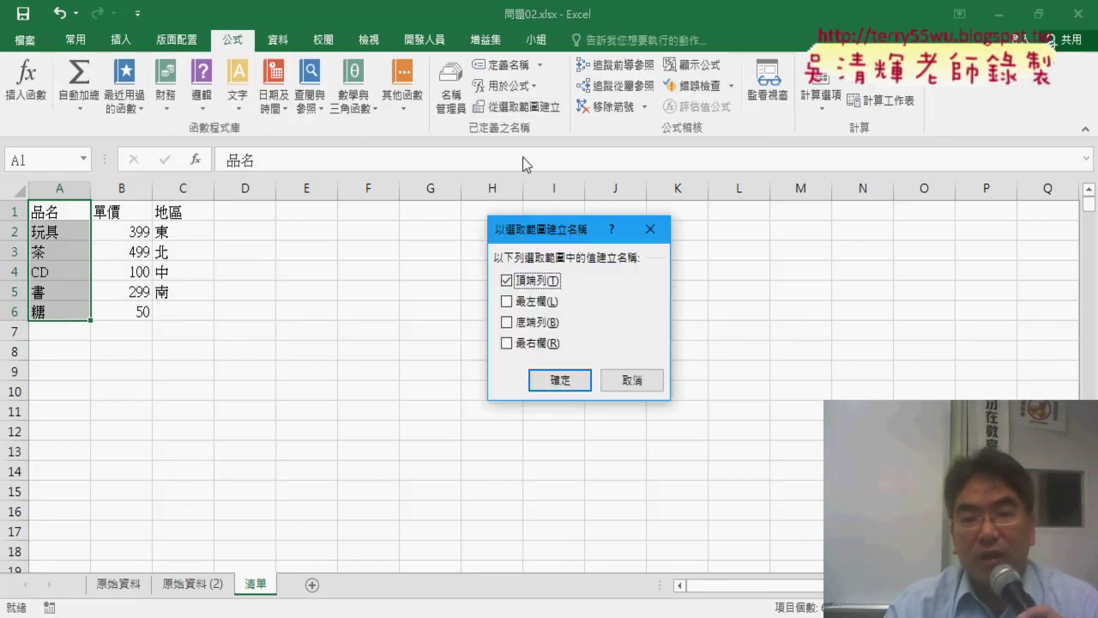
left_click(554, 380)
left_click(453, 96)
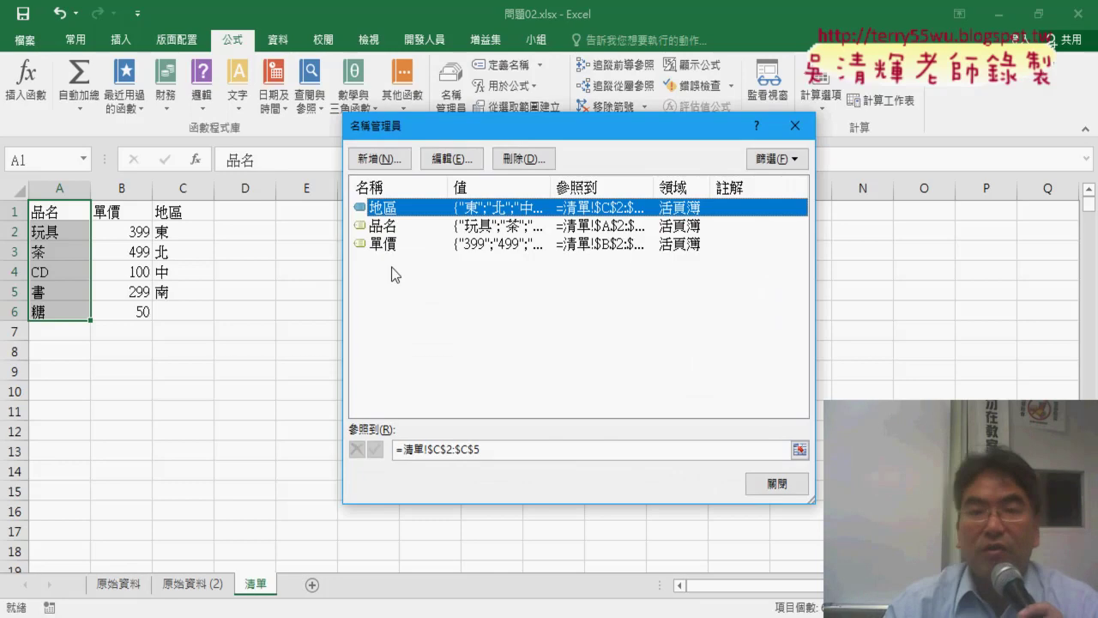
left_click_drag(391, 286, 429, 212)
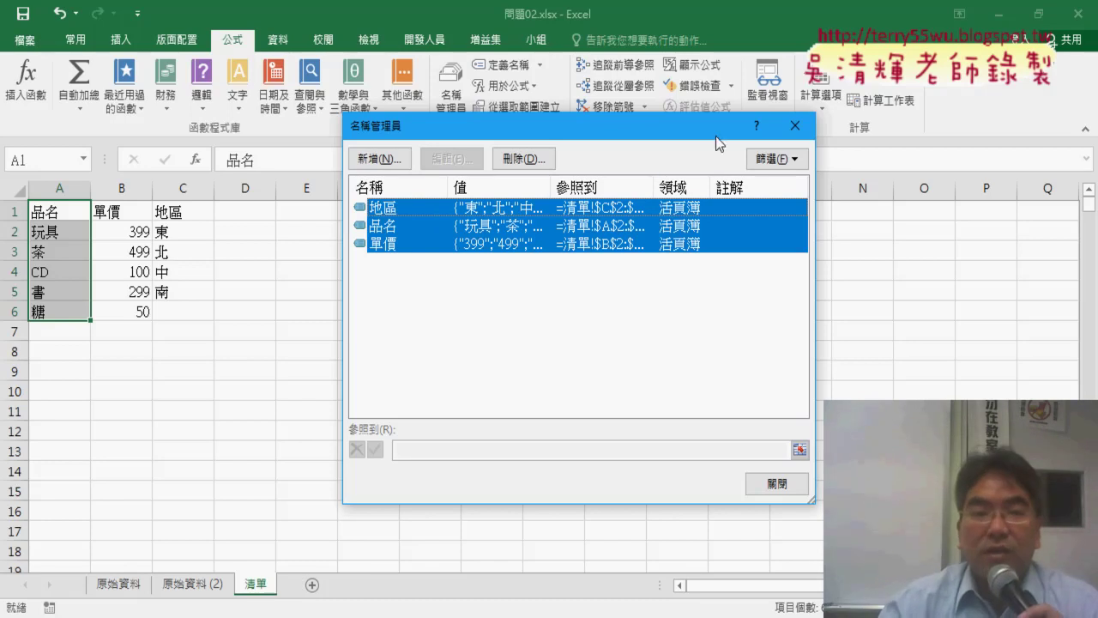
left_click(794, 125)
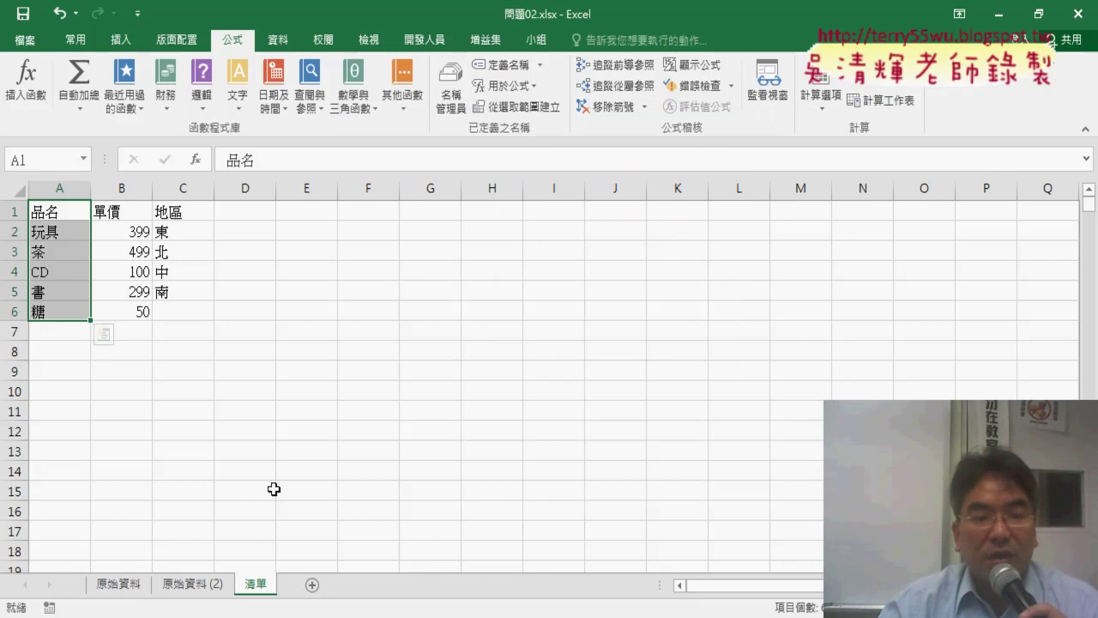
Step: Go back to 原始資料 (2) and open B11's product dropdown, which holds CD
left_click(120, 587)
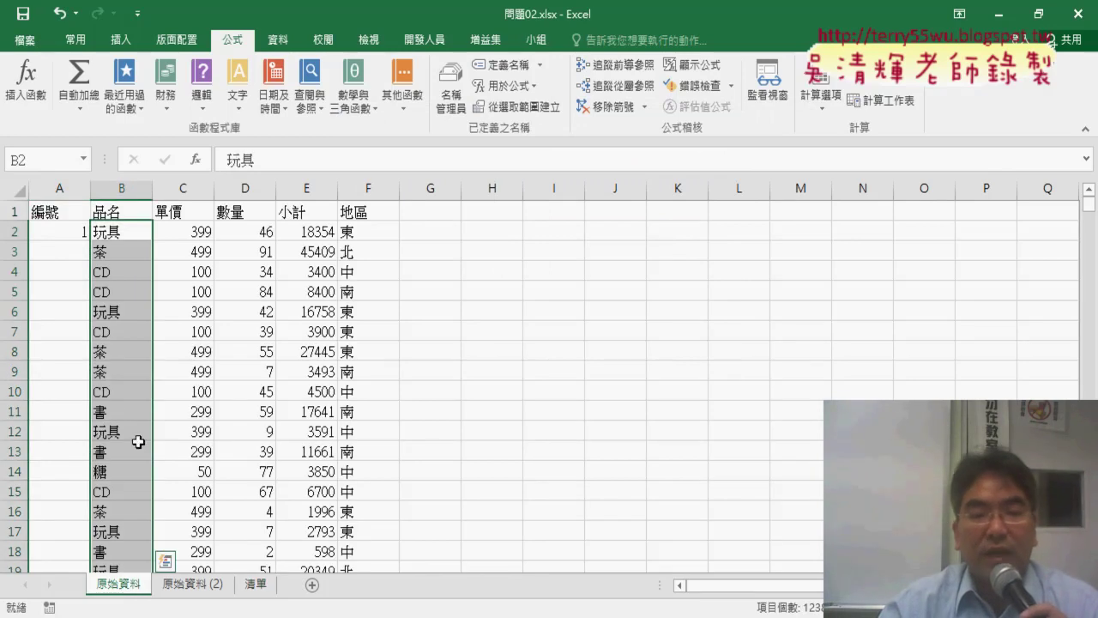
left_click(191, 584)
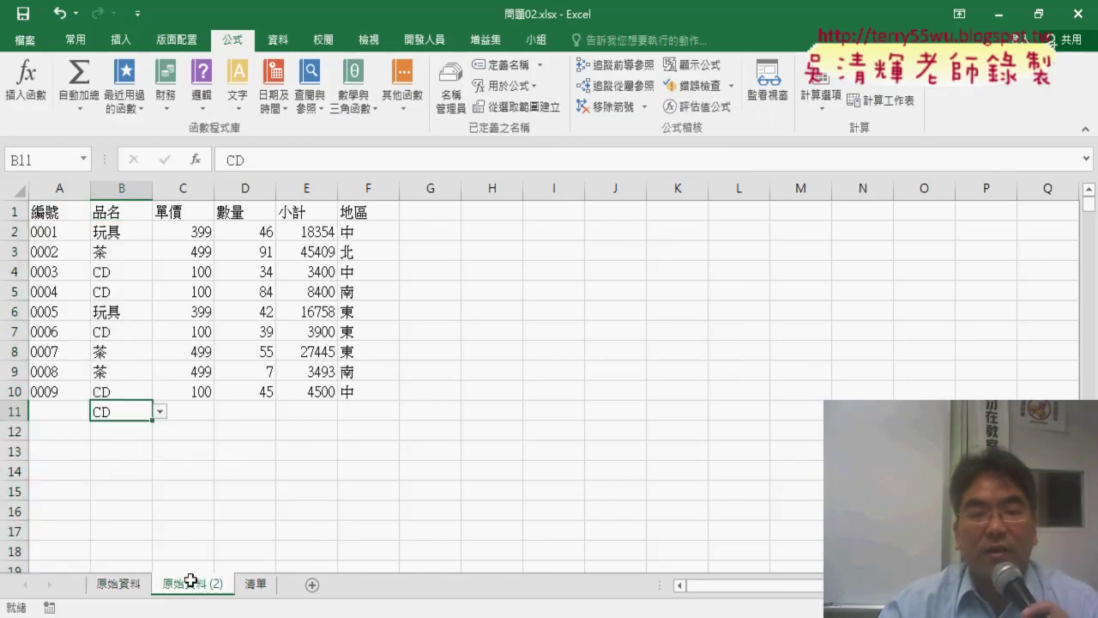
left_click(160, 412)
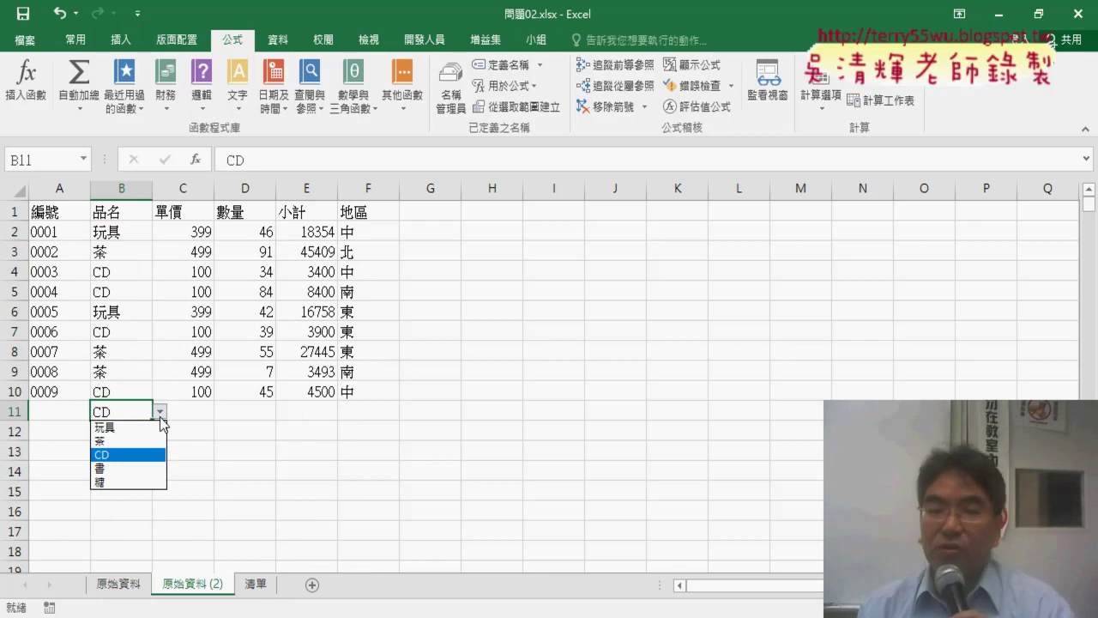